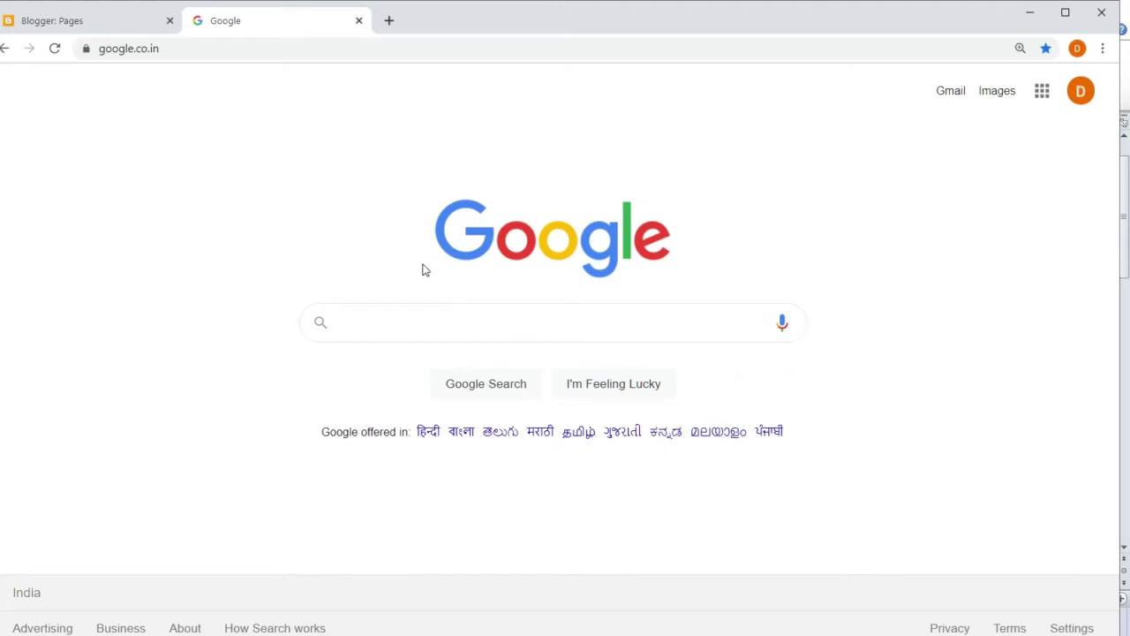
Search Google for "privacy policy free generator" and open the privacypolicygenerator.info result.
click(137, 26)
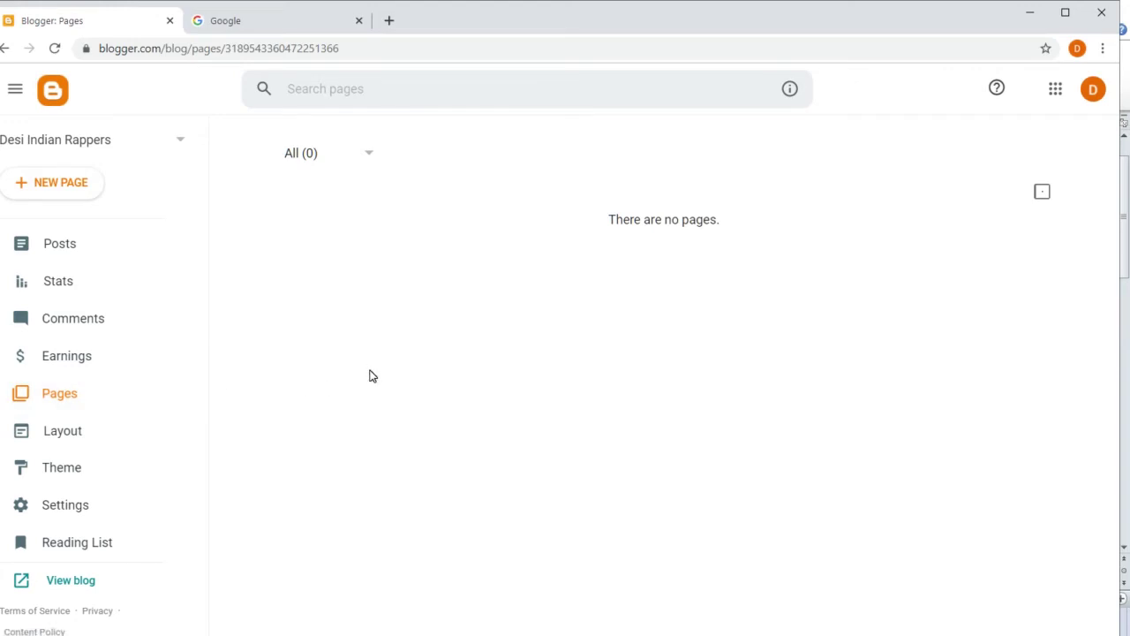
click(306, 20)
click(390, 333)
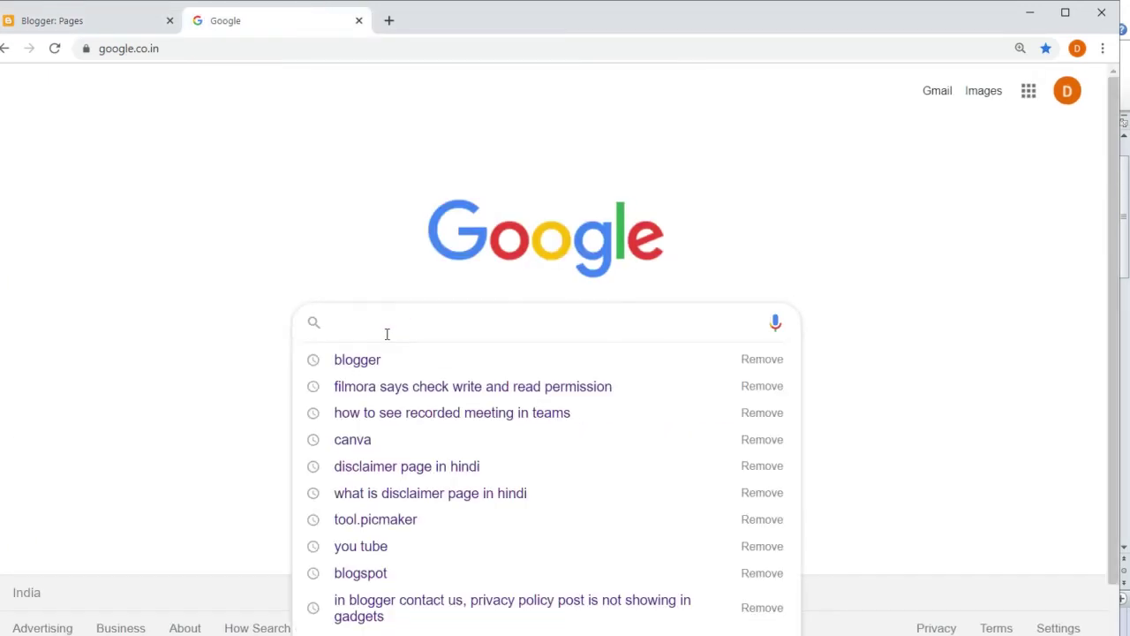
text(privacy)
click(436, 361)
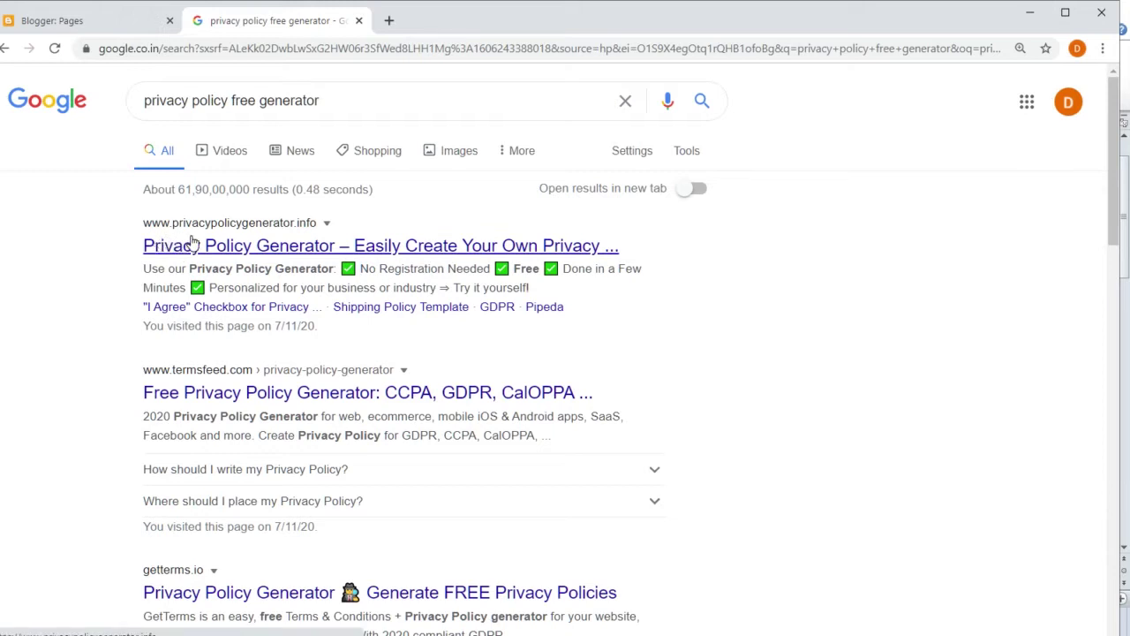
click(311, 245)
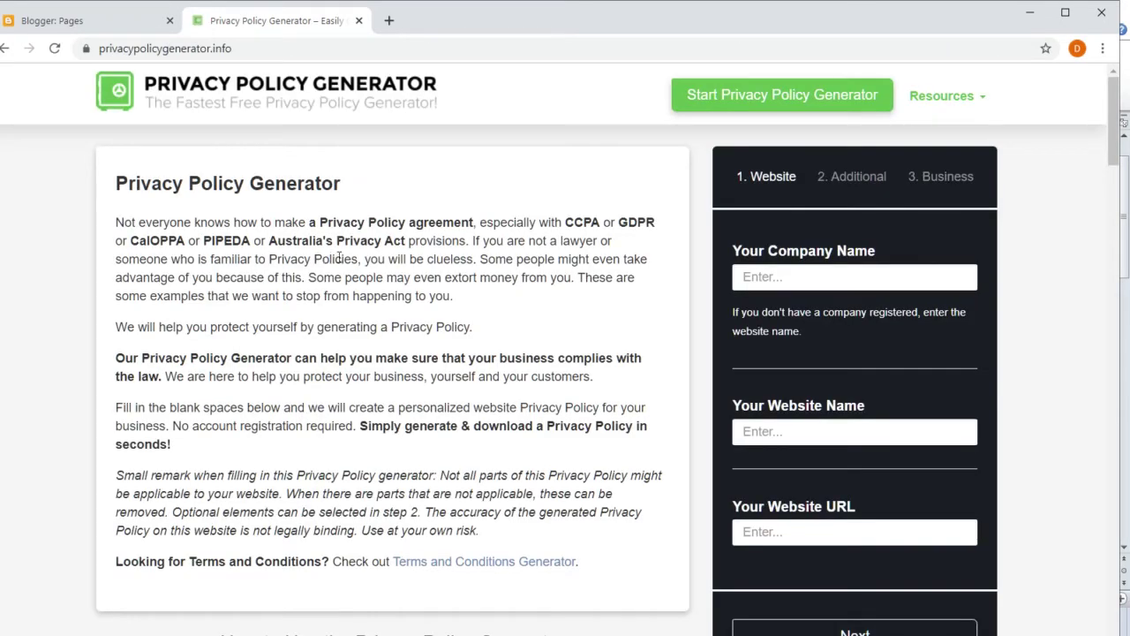
click(768, 279)
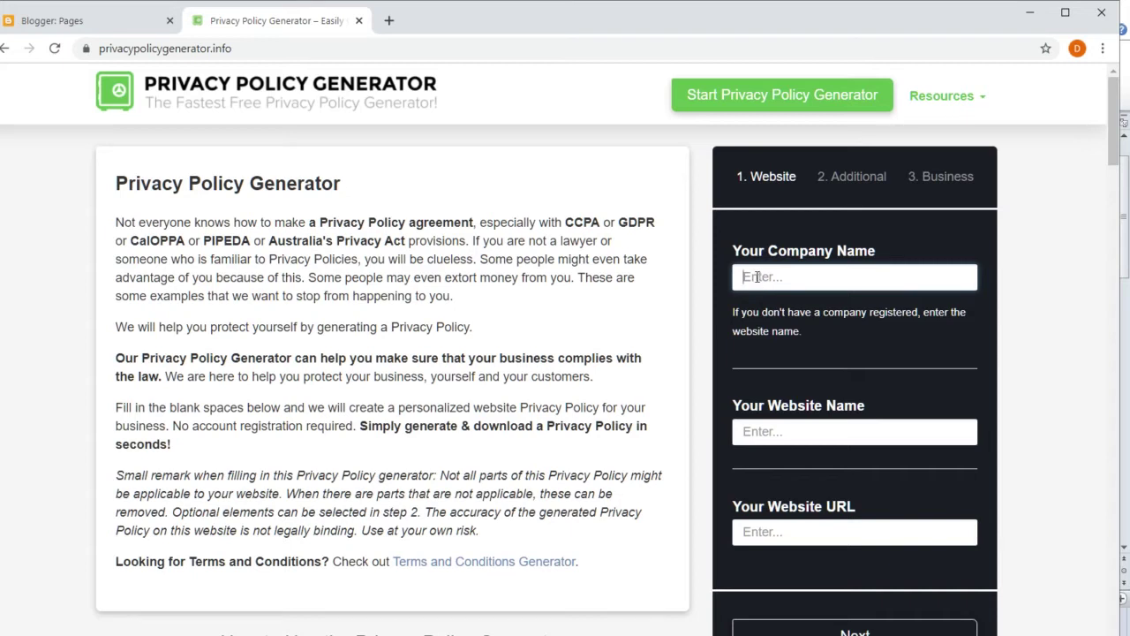
click(757, 276)
text(Desi Indian Rappers)
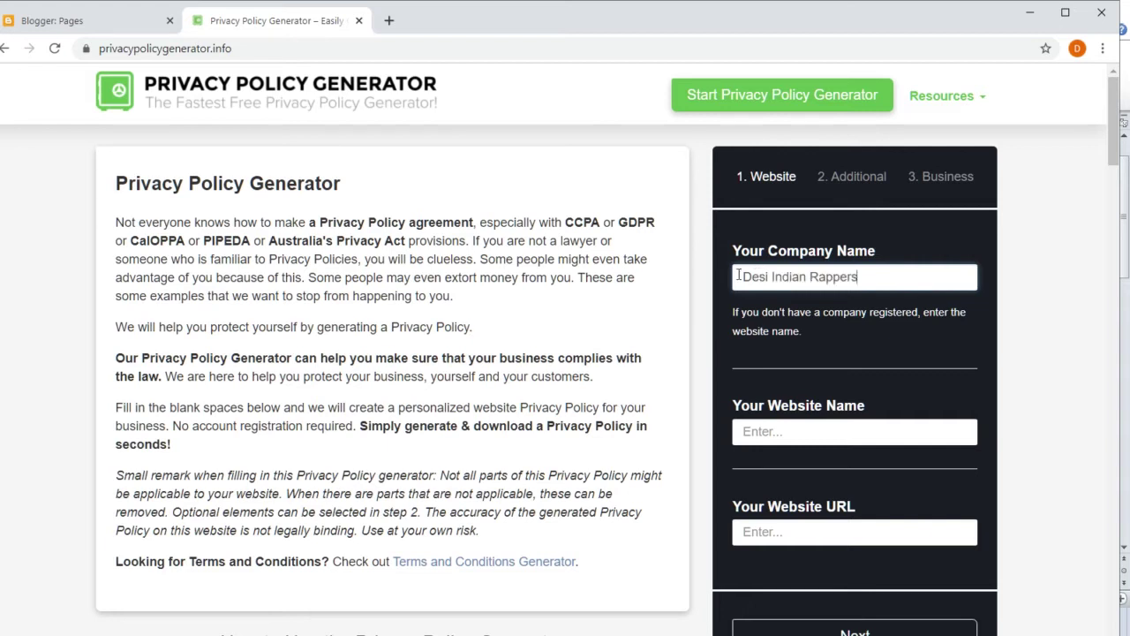
click(762, 432)
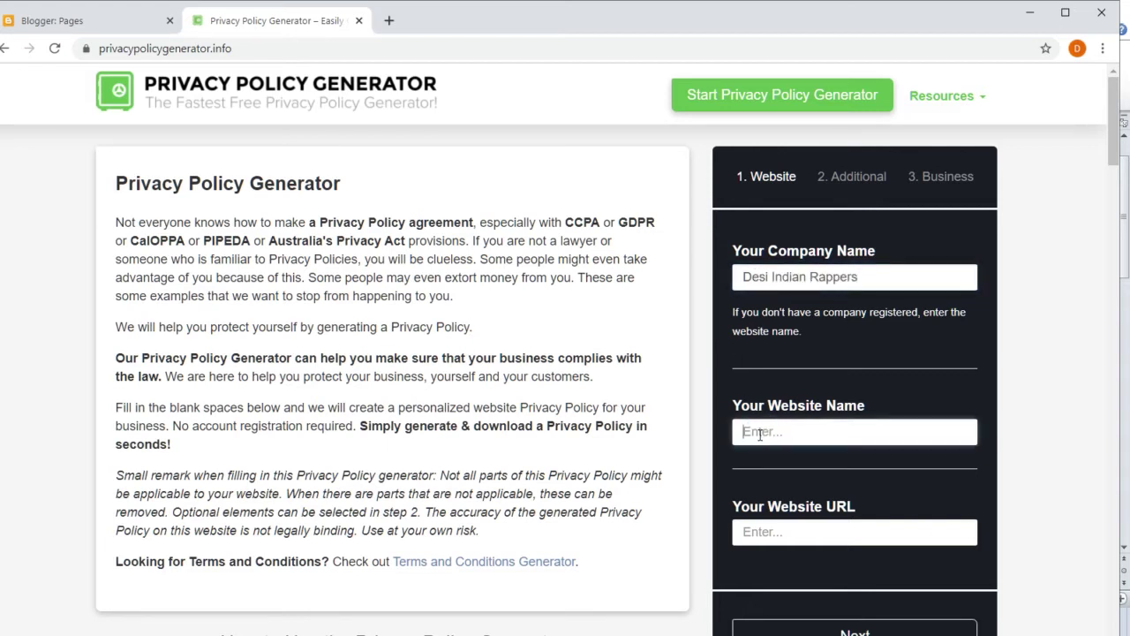
text(desi indian rappers)
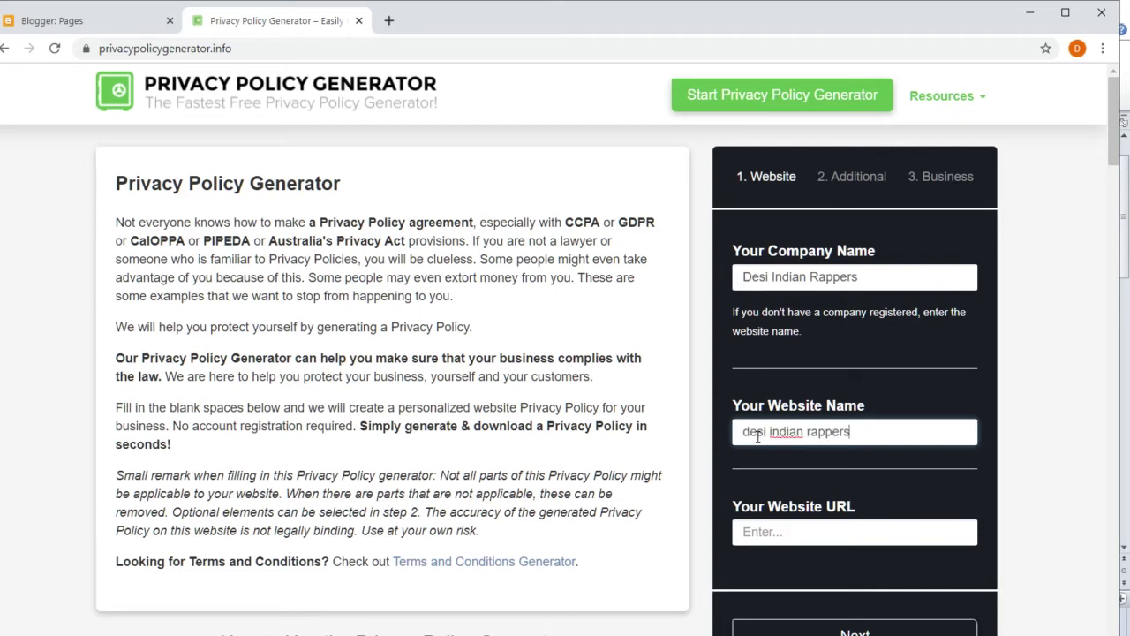
click(770, 534)
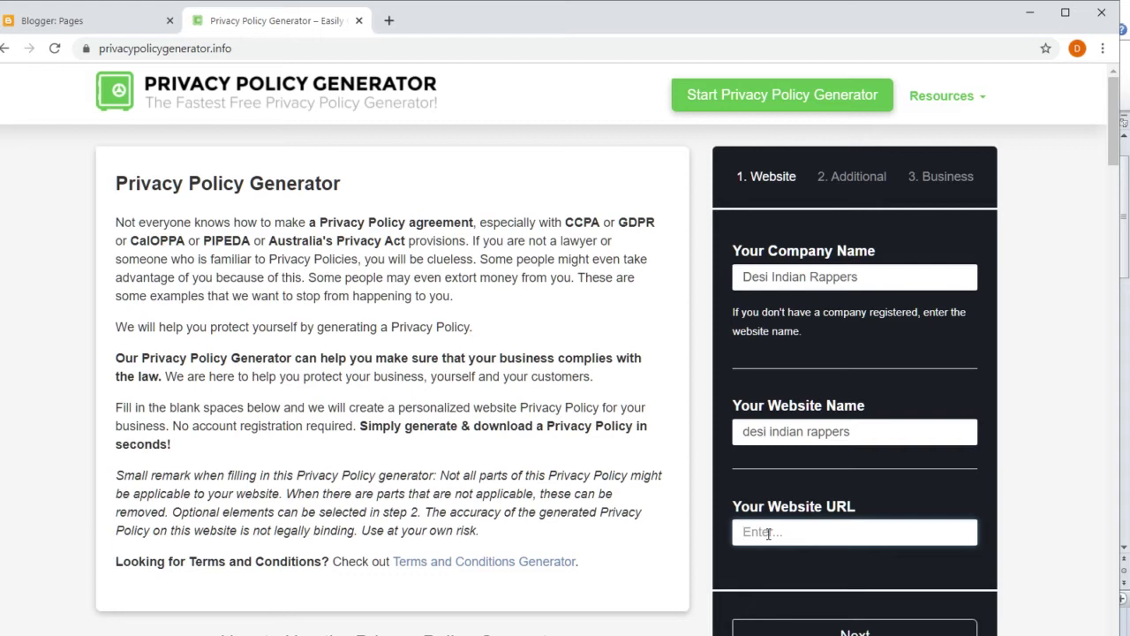
text(www.desiindianrappers.blogspot.com)
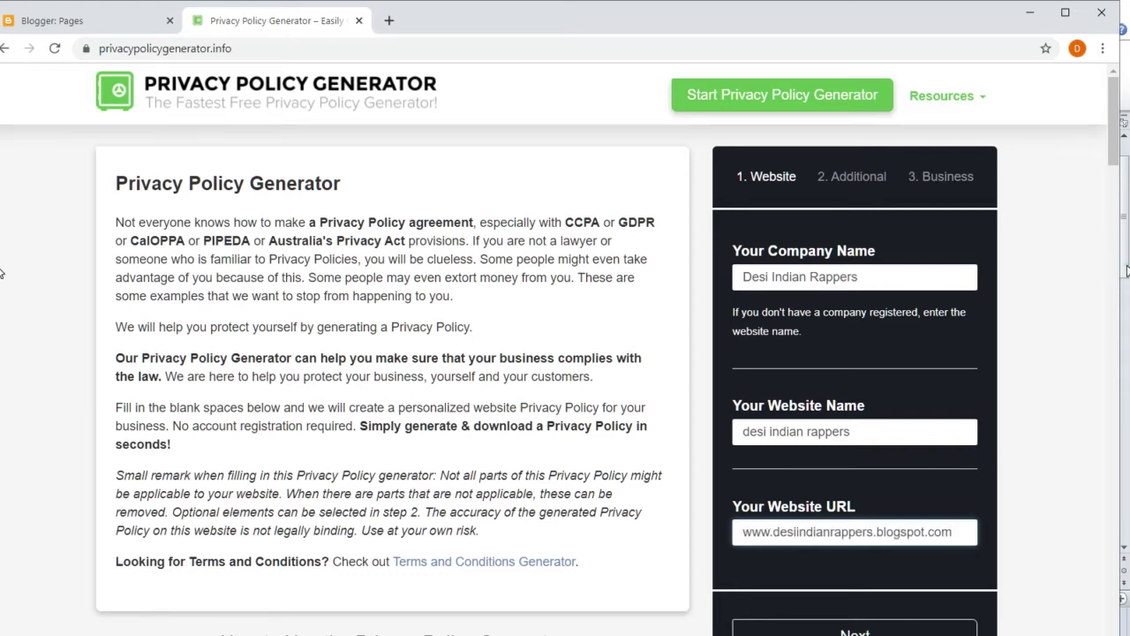
Consult the contact details in the desi rappers Word document, and return to the generator to continue to the additional questions.
key(alt+Tab)
scroll(827, 530, down, 3)
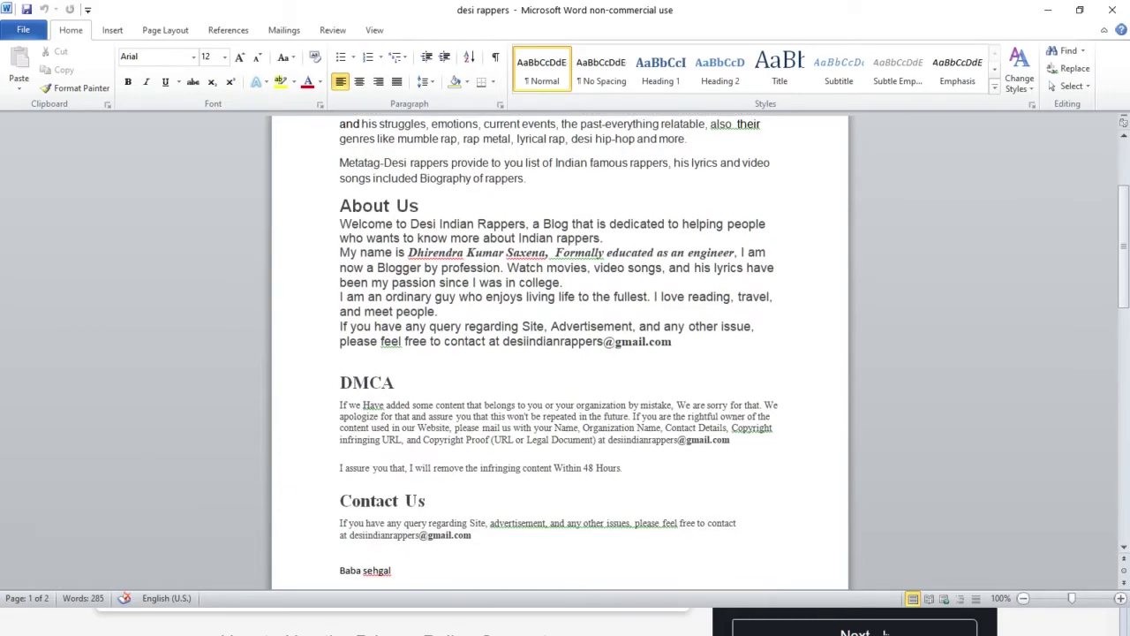
click(883, 632)
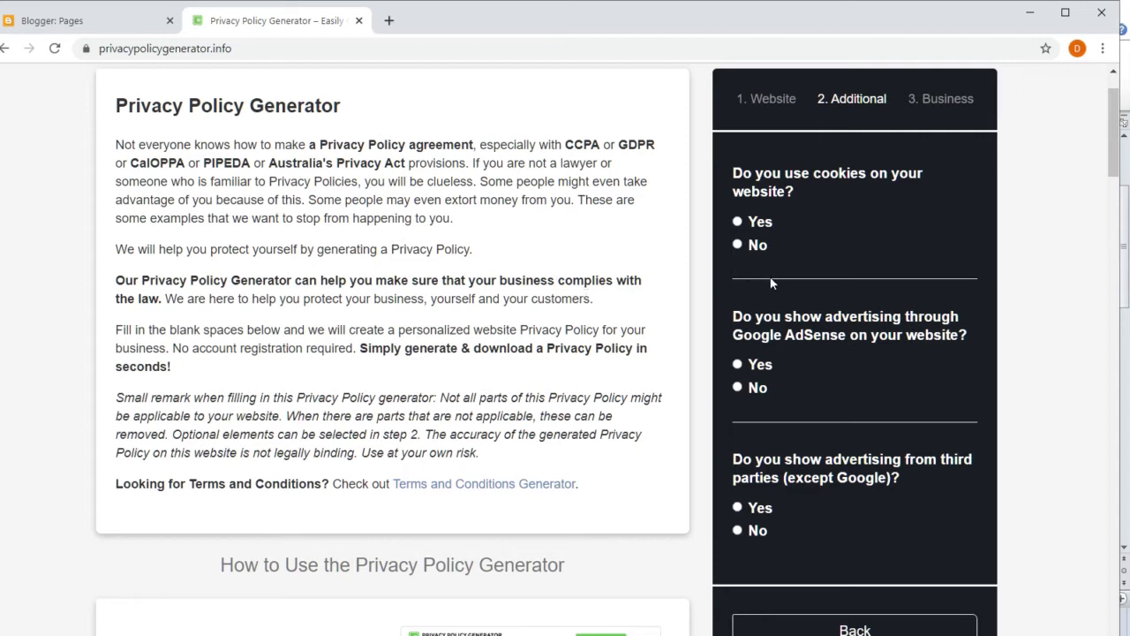
Answer Yes to cookies, Yes to Google AdSense advertising and No to third-party advertising, and continue to the business section.
click(739, 223)
click(738, 363)
scroll(1115, 195, down, 3)
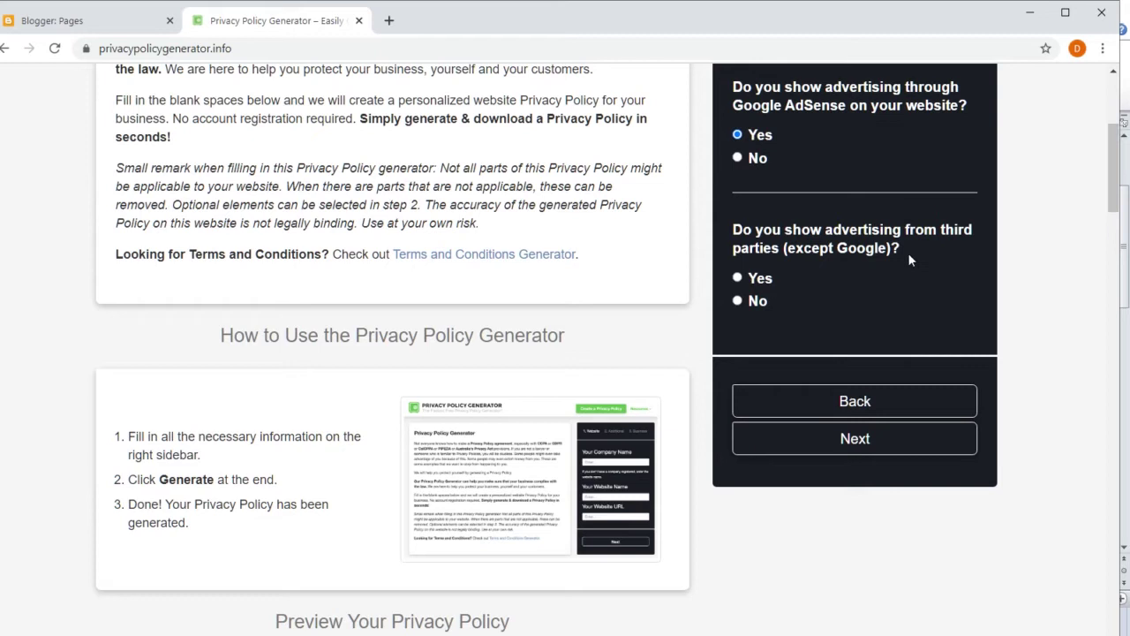
click(738, 302)
click(854, 438)
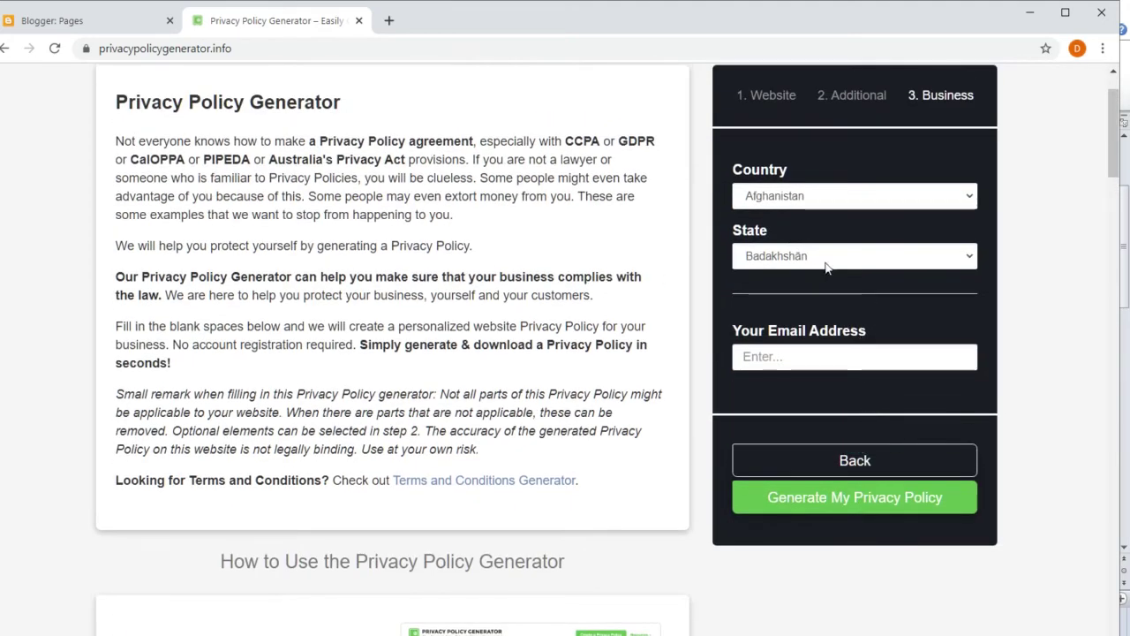
Set the business country to India and the state to Uttar Pradesh.
click(970, 196)
drag(968, 239, 966, 346)
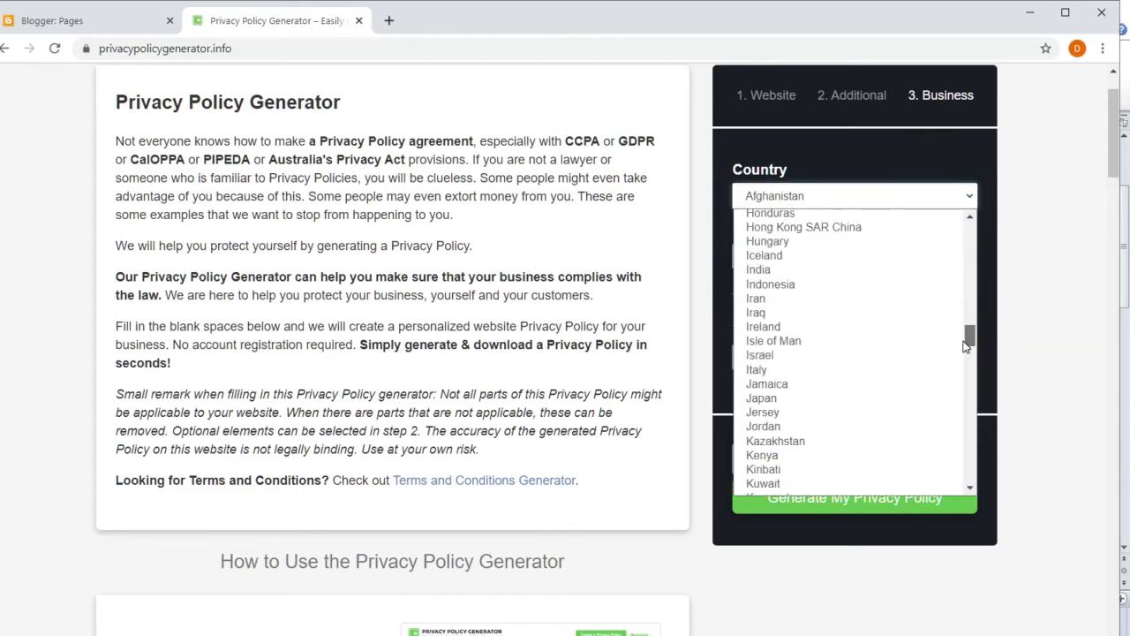
click(807, 269)
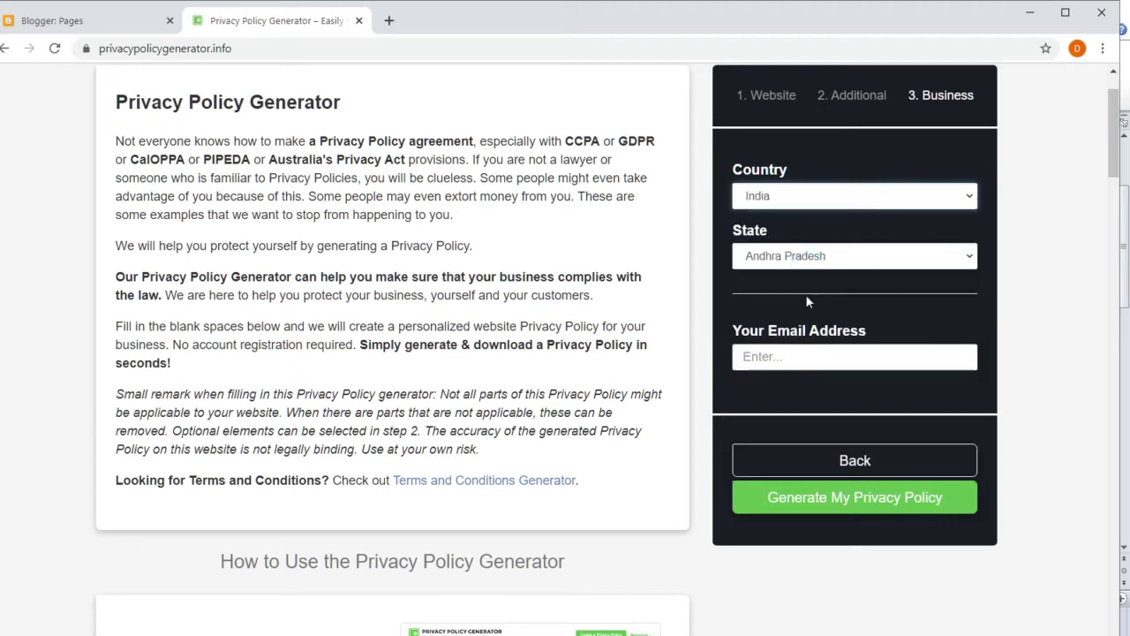
click(971, 258)
drag(969, 376, 968, 455)
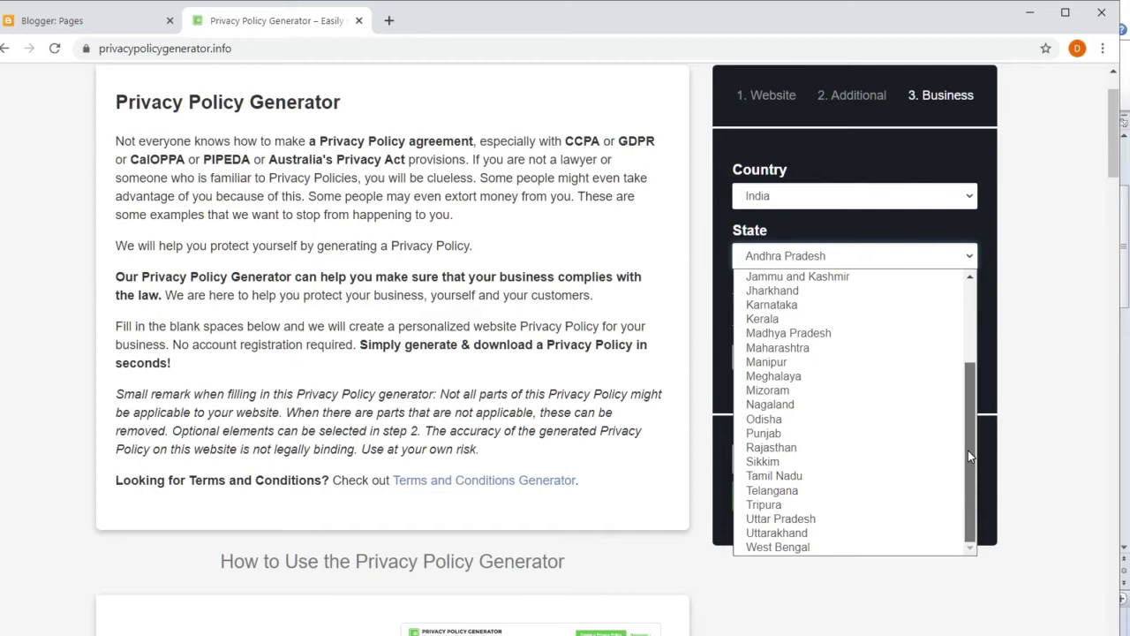
click(841, 519)
Paste the contact e-mail address into the form and generate the privacy policy.
click(781, 354)
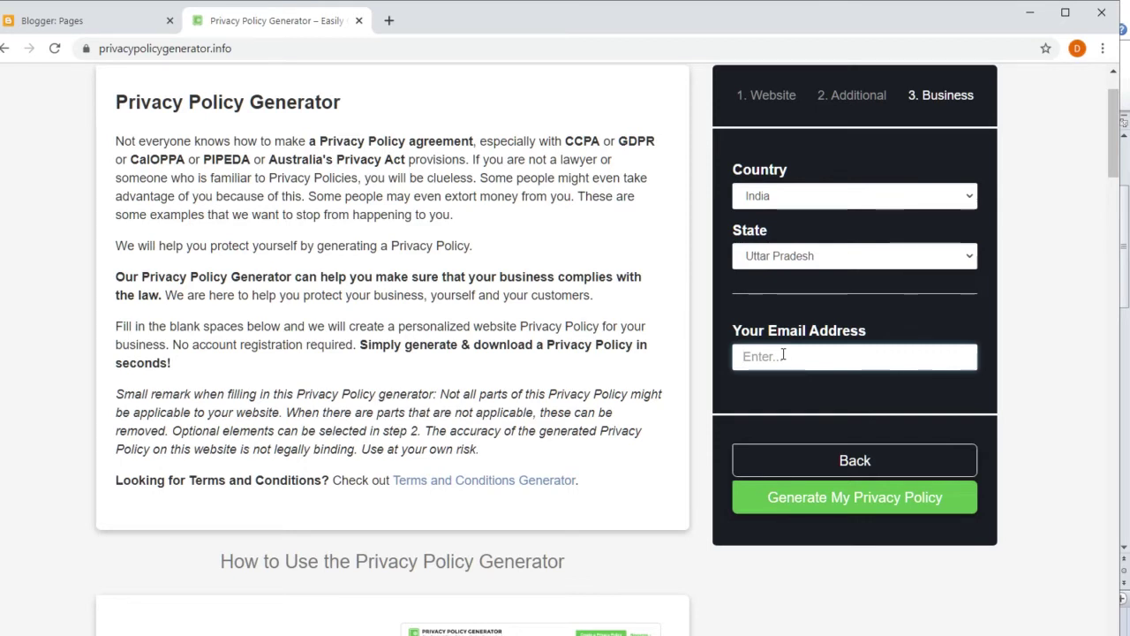
key(ctrl+v)
click(837, 499)
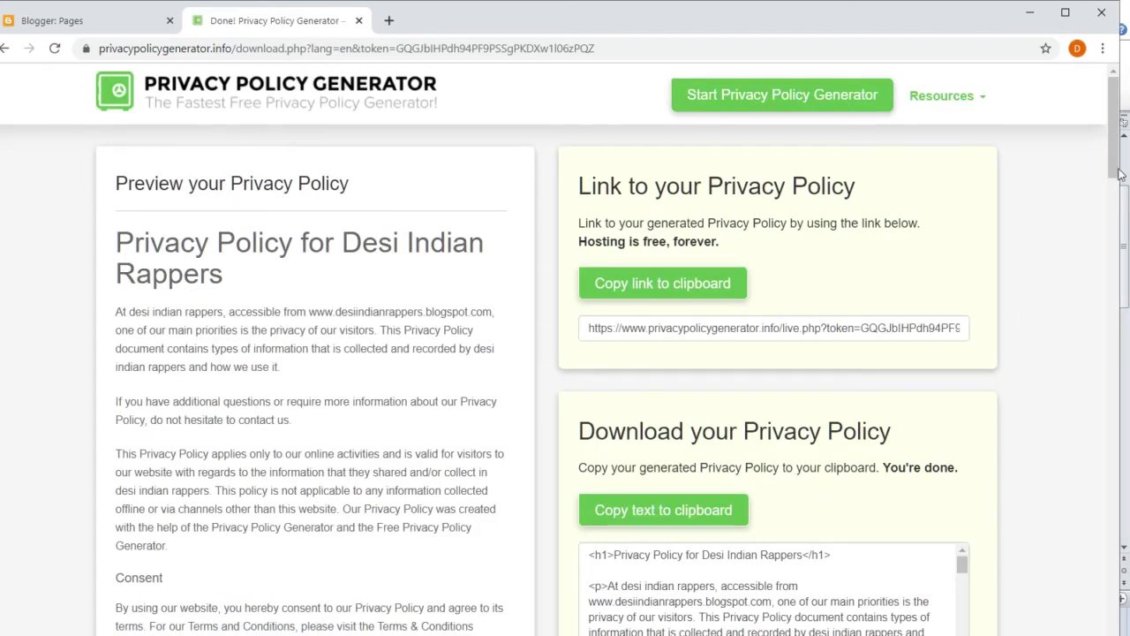
Copy the complete HTML code of the generated privacy policy.
drag(1116, 175, 1112, 223)
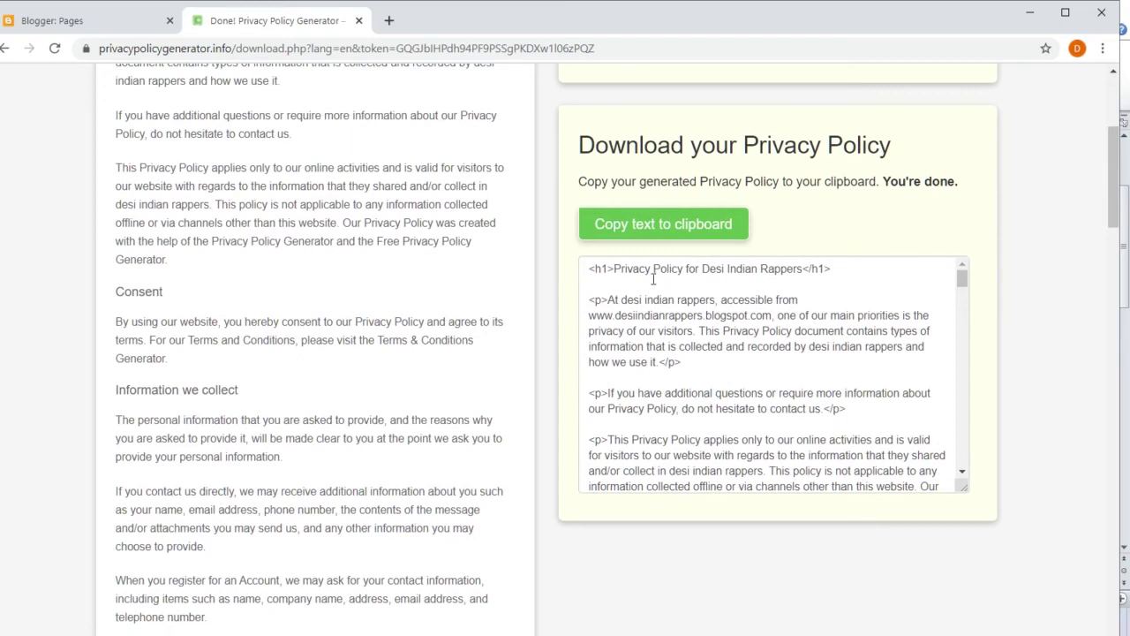
drag(583, 267, 948, 503)
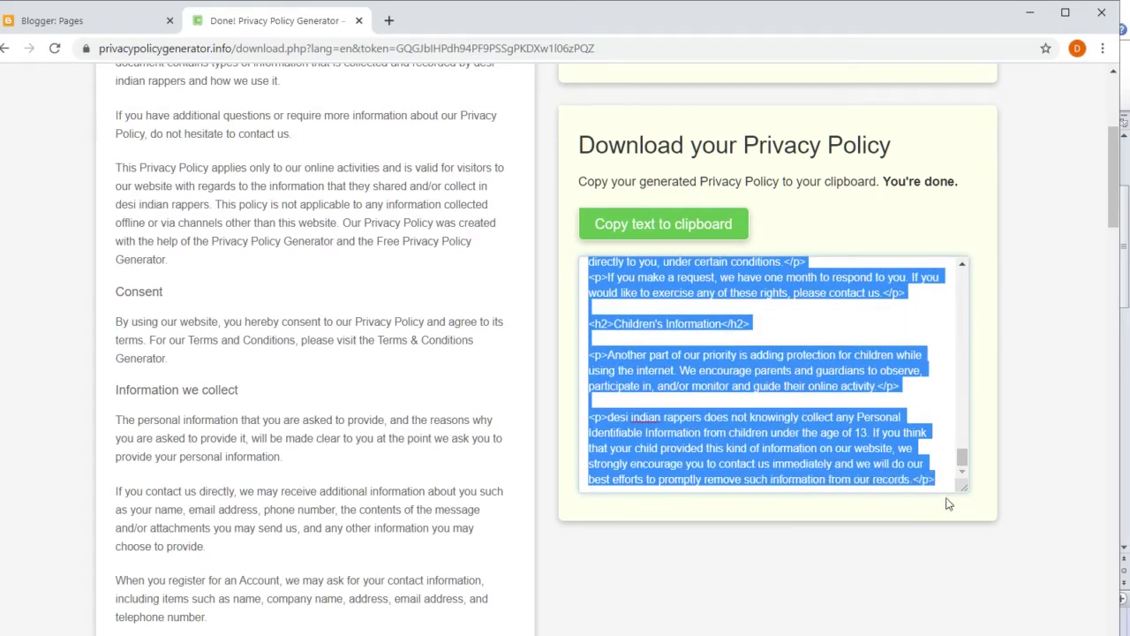
right_click(702, 282)
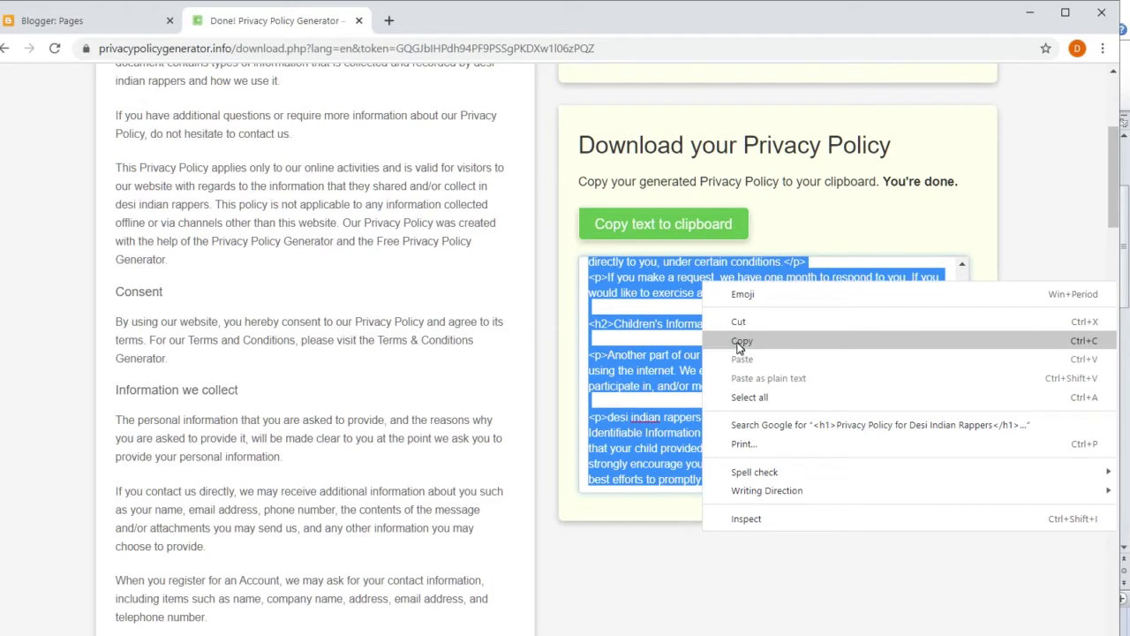
click(740, 343)
Switch to Blogger and create a new page in the Desi Indian Rappers blog.
click(79, 17)
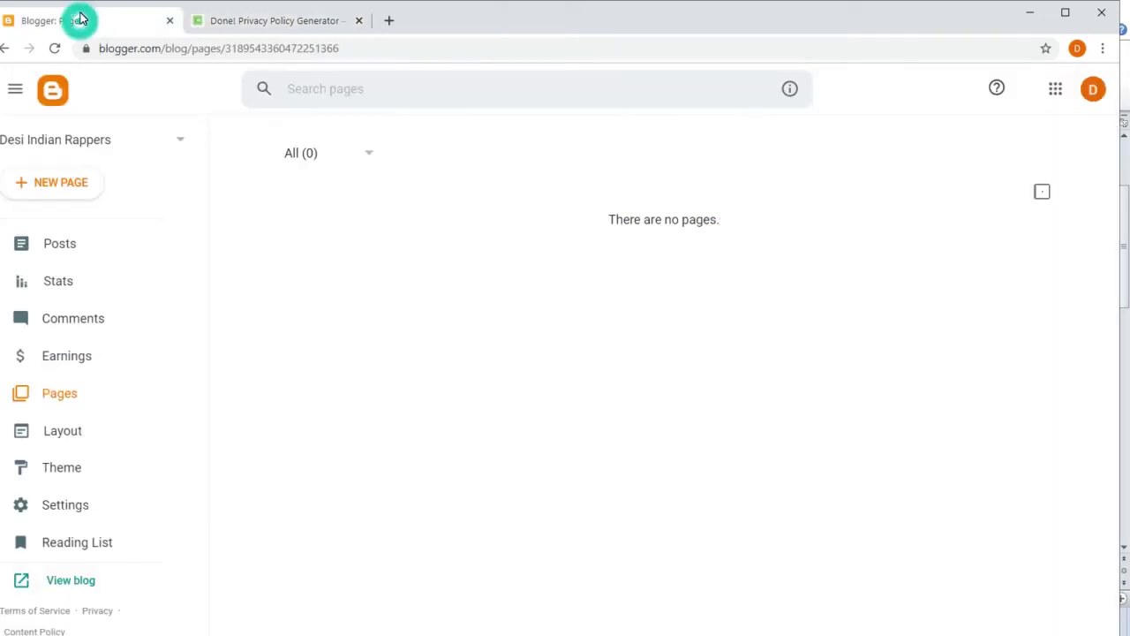
click(61, 467)
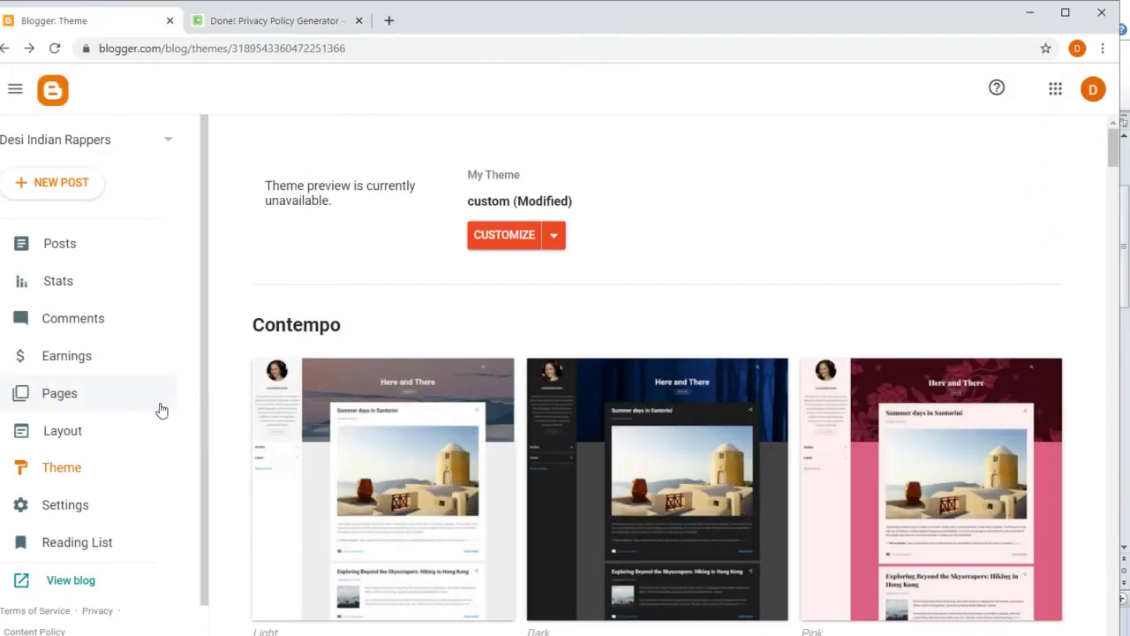
click(62, 397)
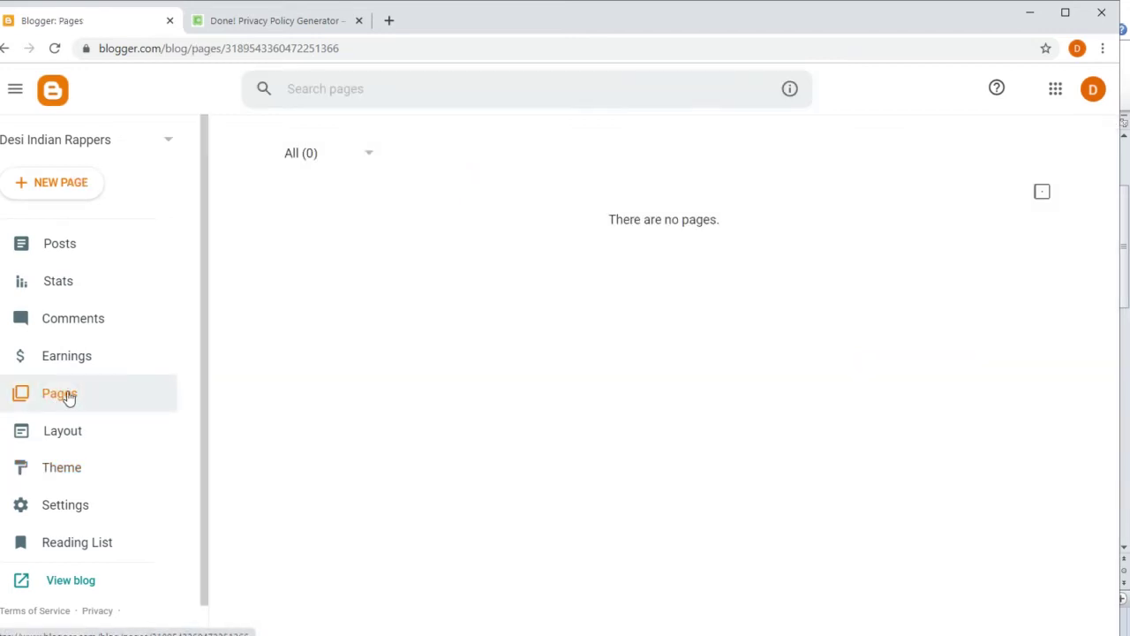
click(66, 188)
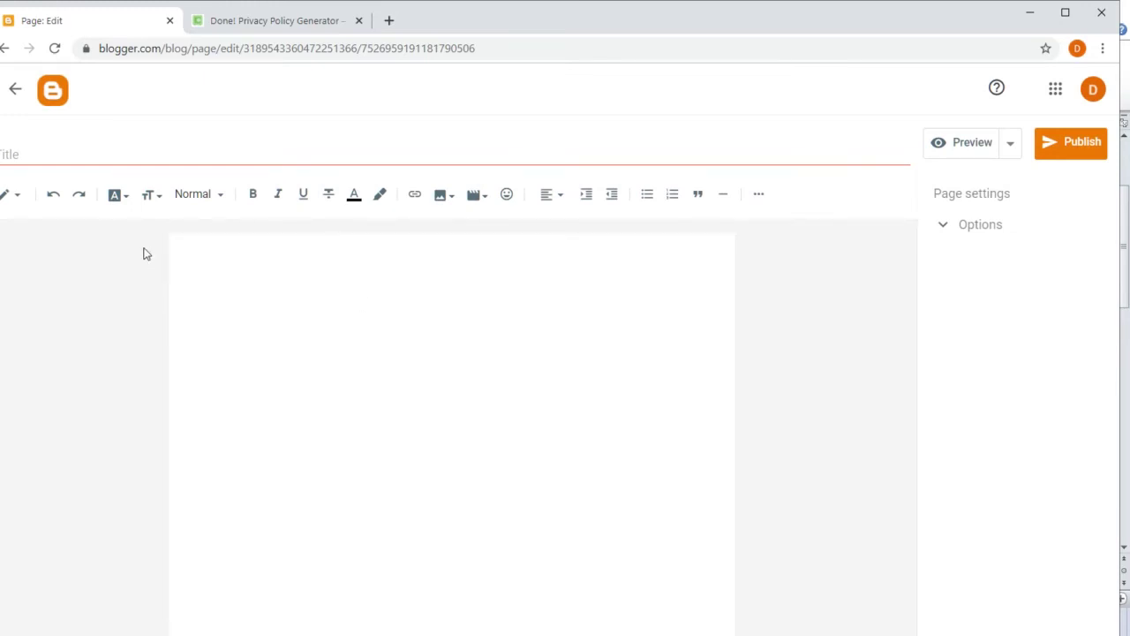
Switch the page editor to HTML view and replace the placeholder paragraph code with the copied privacy policy code.
click(20, 202)
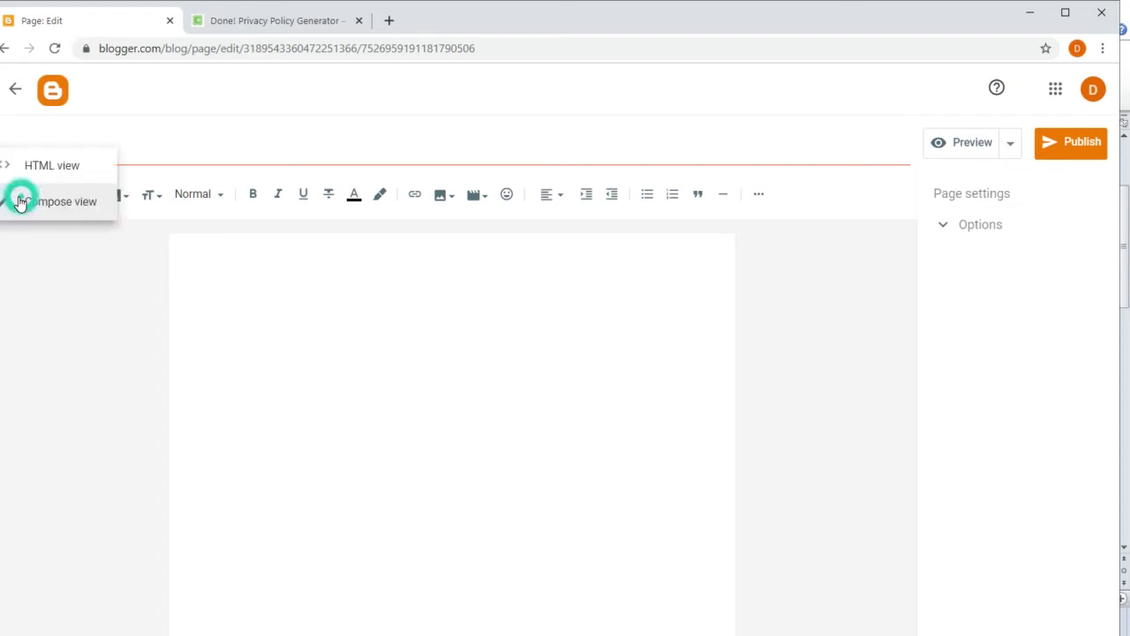
click(64, 168)
click(101, 226)
drag(95, 226, 20, 227)
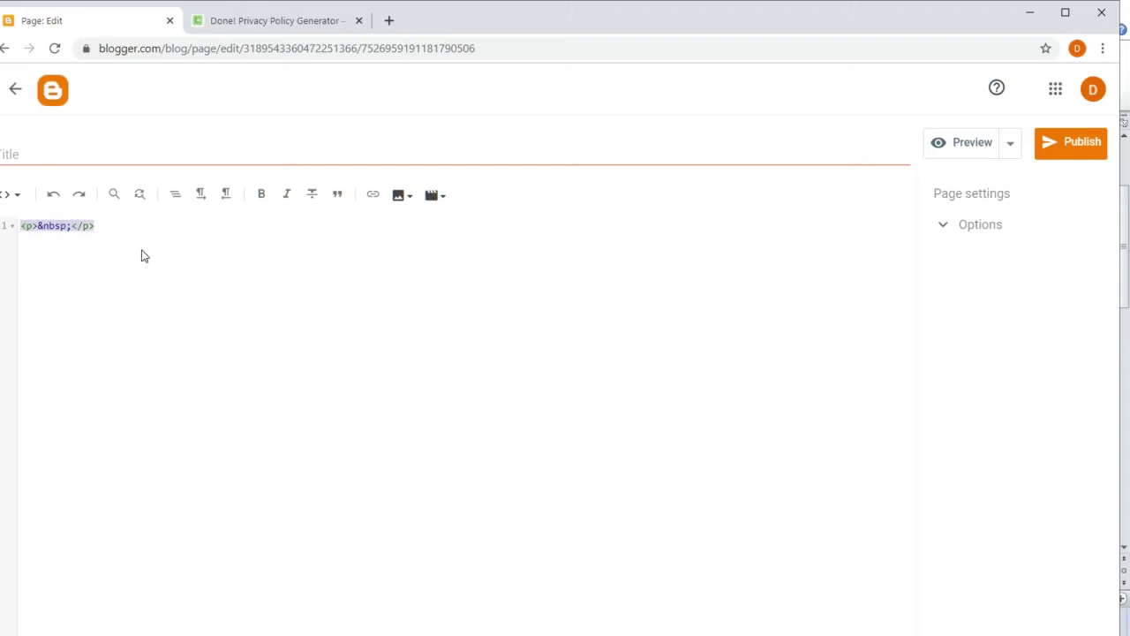
key(Delete)
right_click(39, 231)
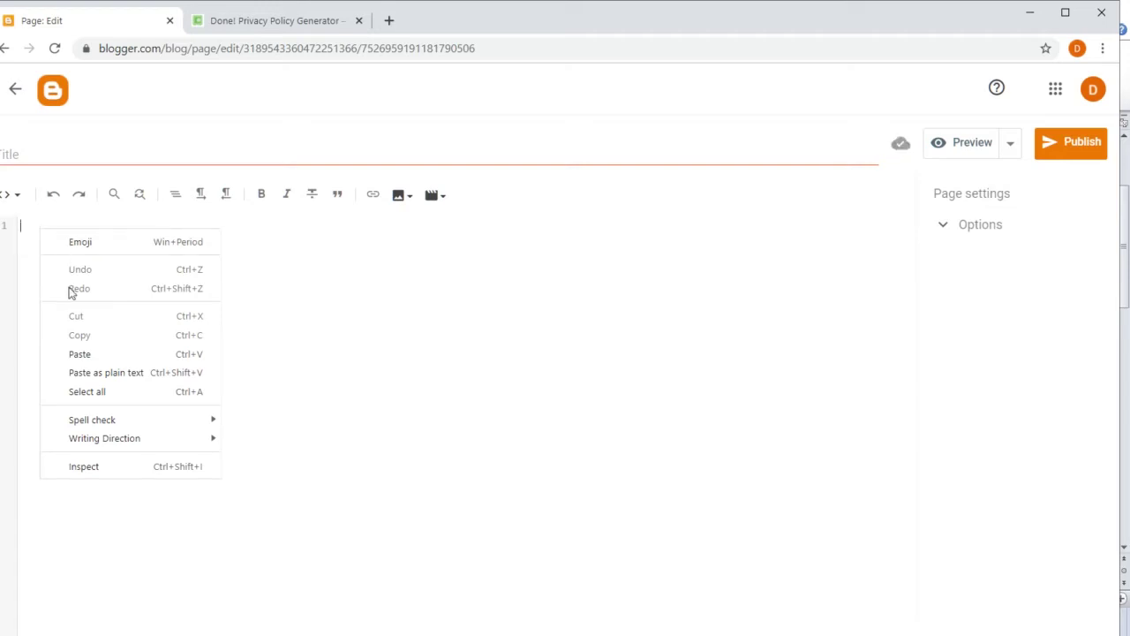
click(85, 357)
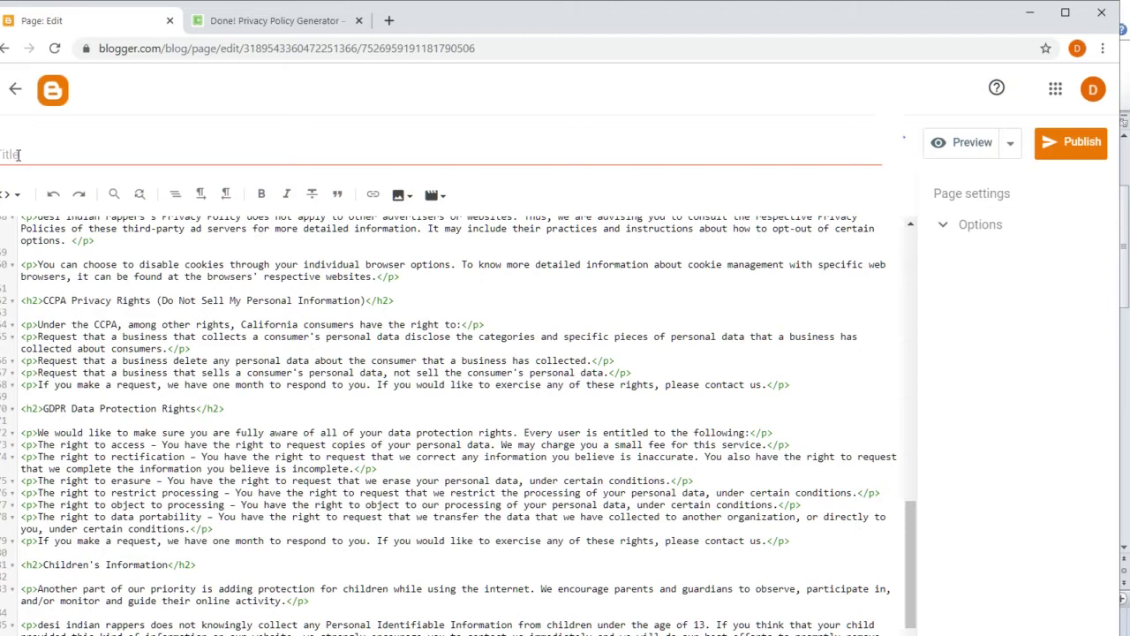
Title the page "Privacy Policy" and switch the editor to Compose view.
mouse_move(422, 8)
mouse_down()
mouse_move(454, 7)
mouse_move(437, 12)
mouse_up()
click(55, 155)
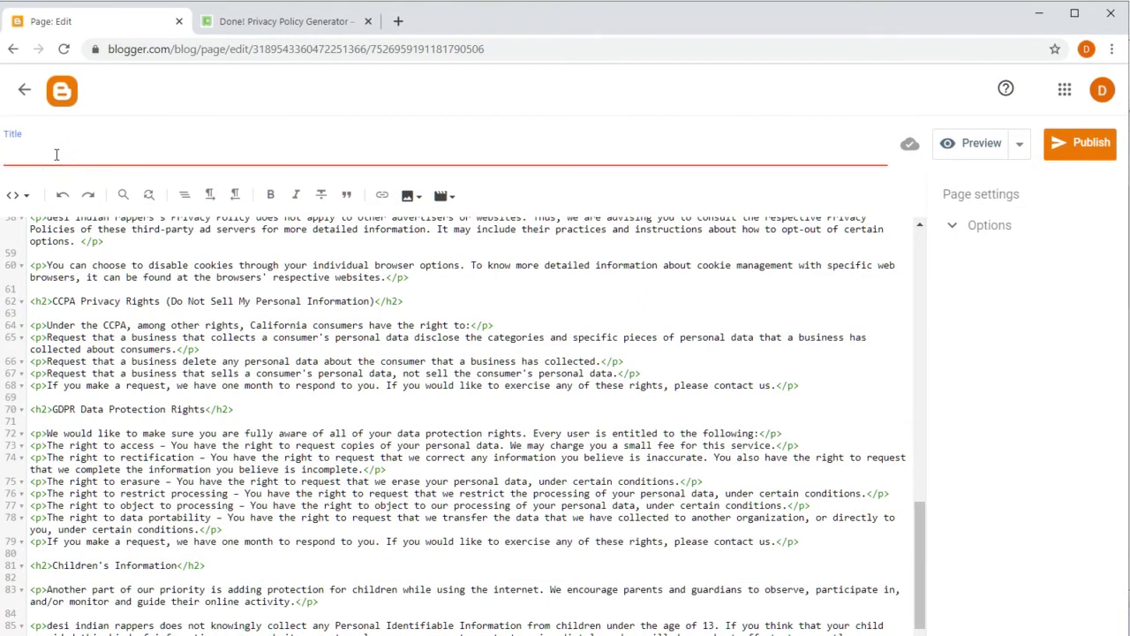
text(Privacy Policy)
click(28, 195)
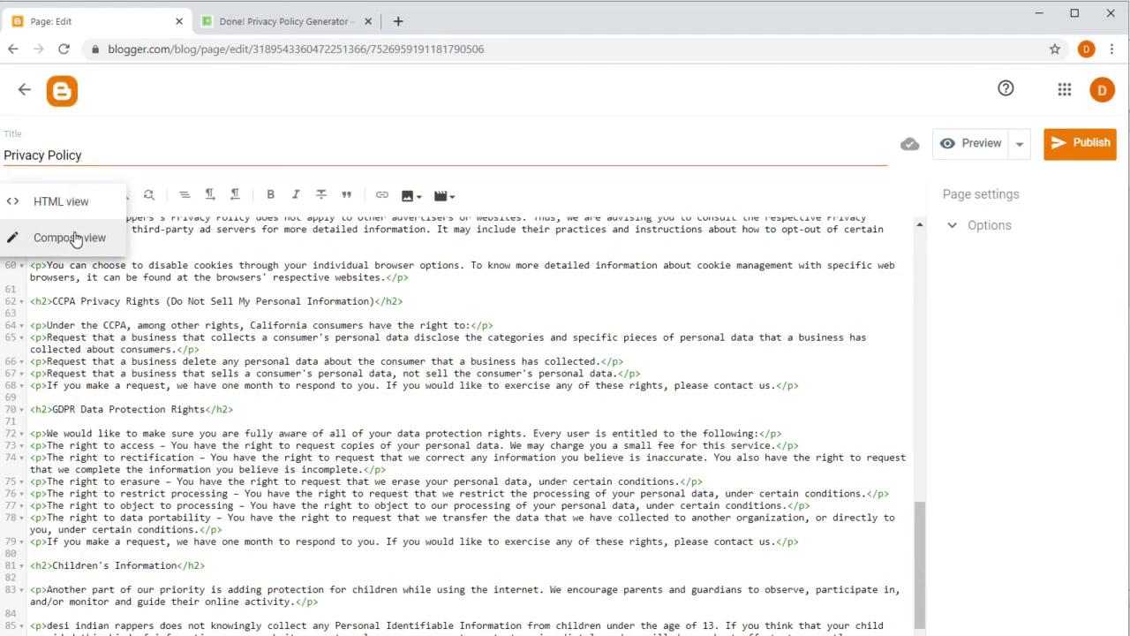
click(76, 240)
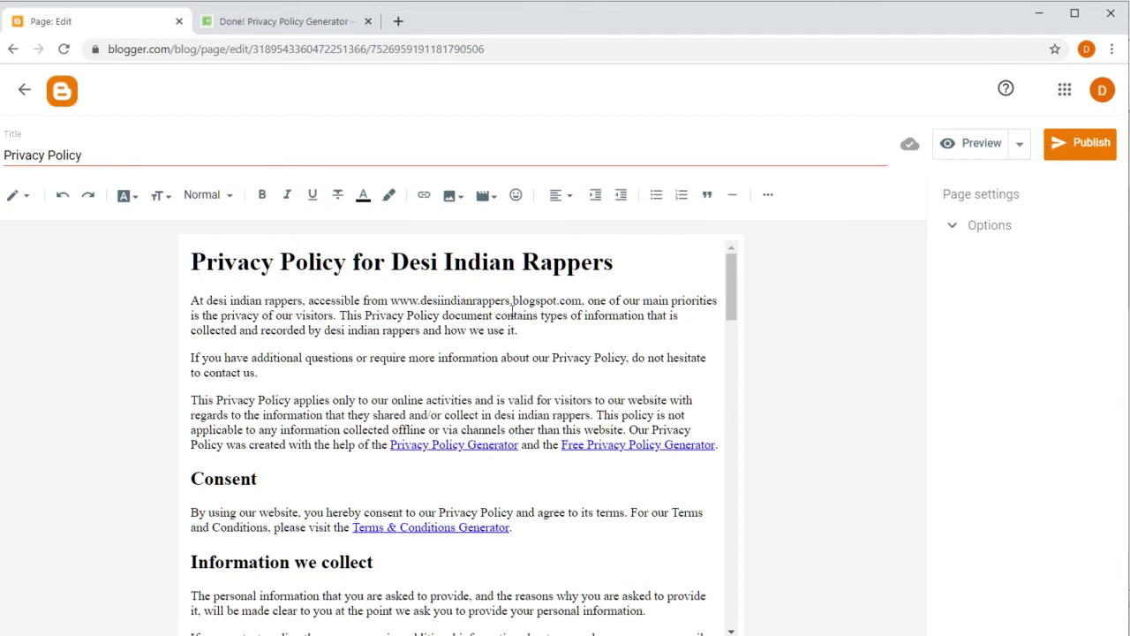
Remove the hyperlinks from "Privacy Policy Generator" and "Free Privacy Policy Generator" in the introductory section of the policy.
mouse_move(729, 299)
mouse_down()
mouse_move(730, 574)
mouse_move(748, 294)
mouse_up()
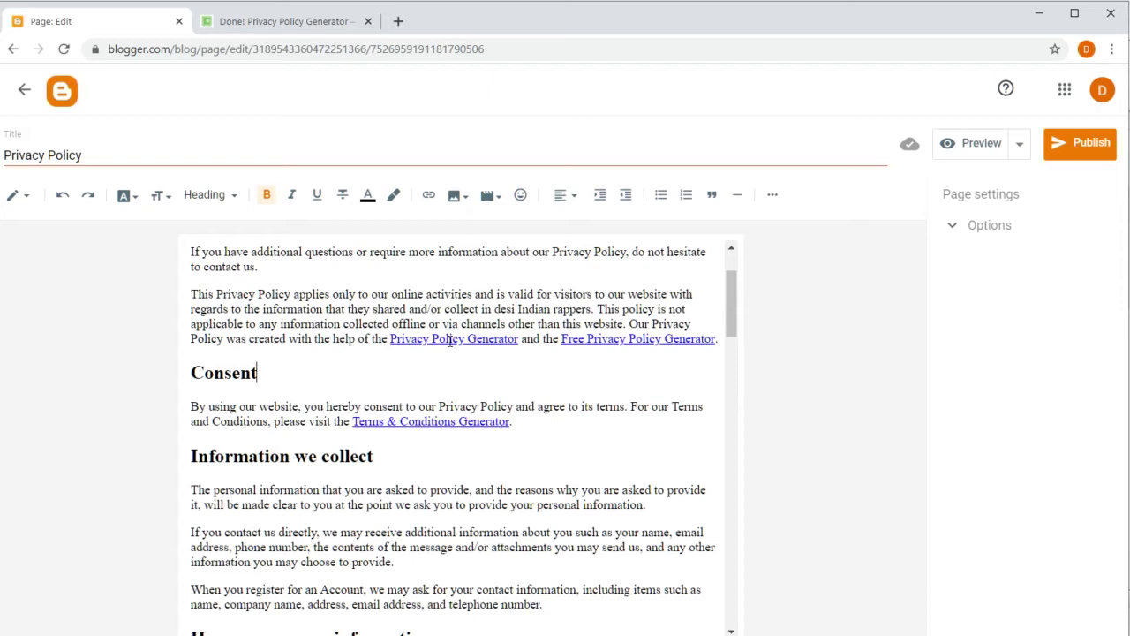
right_click(449, 341)
click(494, 351)
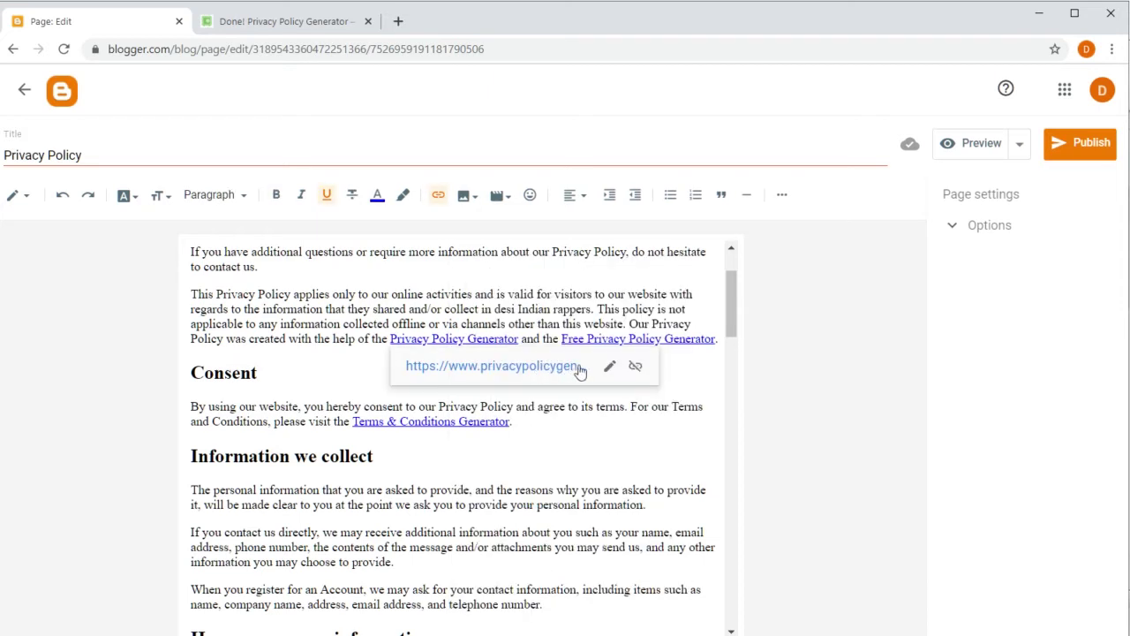
click(635, 369)
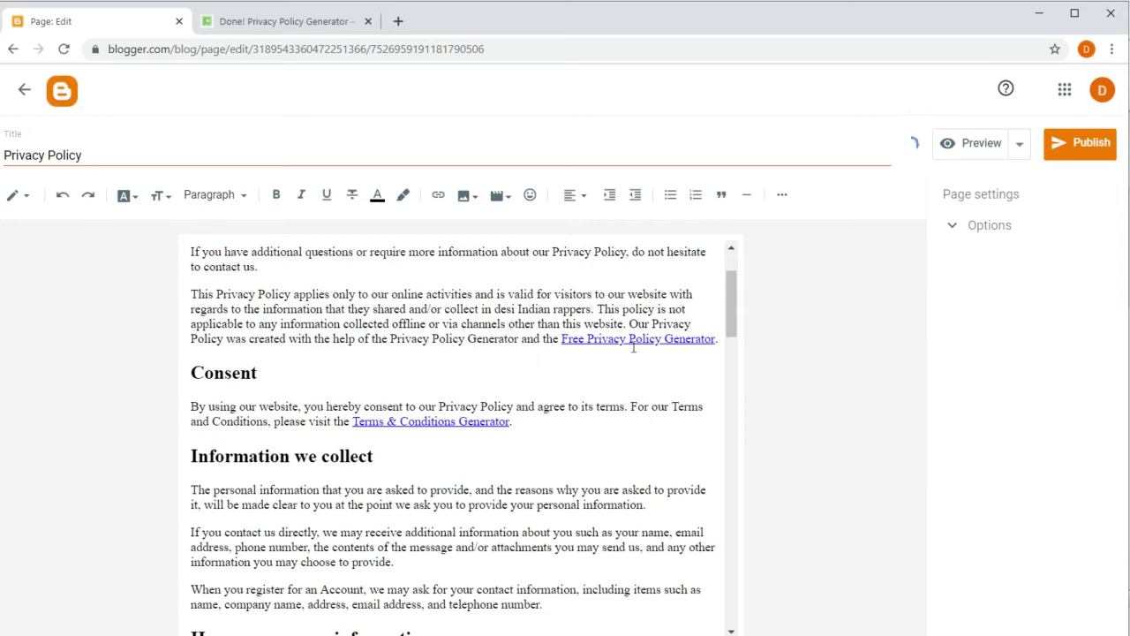
right_click(680, 340)
key(Escape)
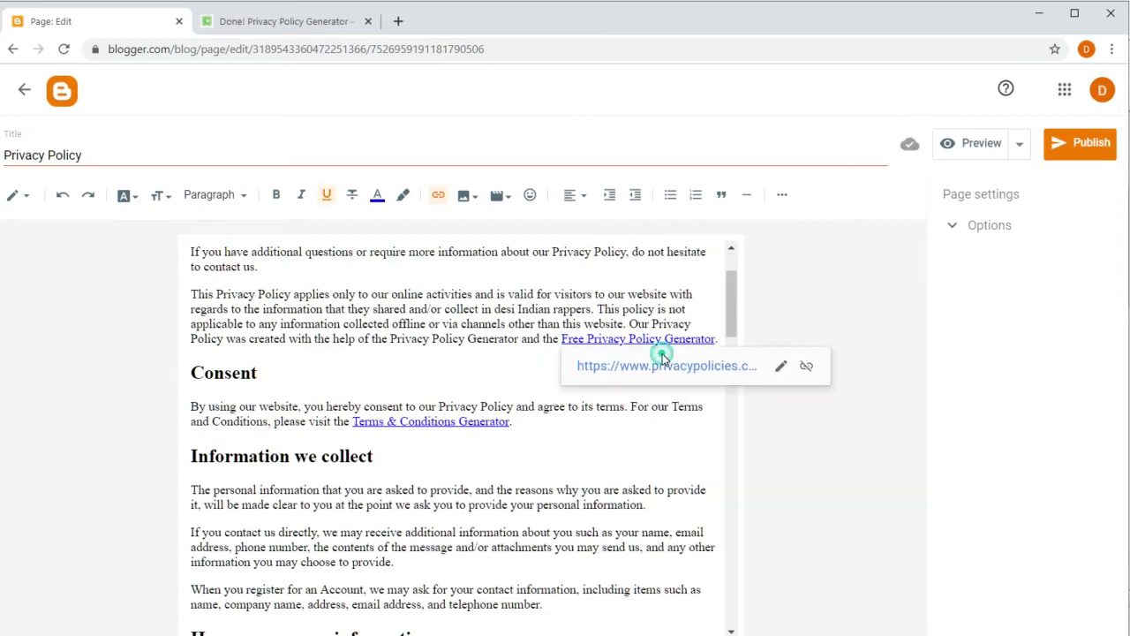
click(807, 367)
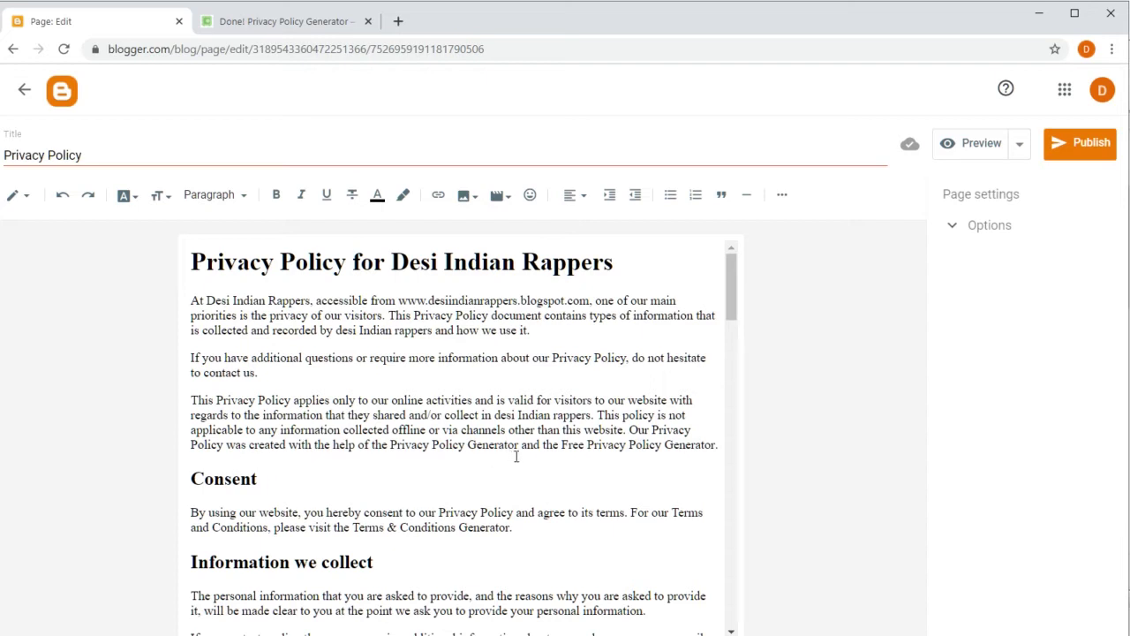
Delete the sentence starting "Our Privacy Policy was created with the help of" from the paragraph above the Consent heading.
click(629, 430)
drag(630, 433, 720, 453)
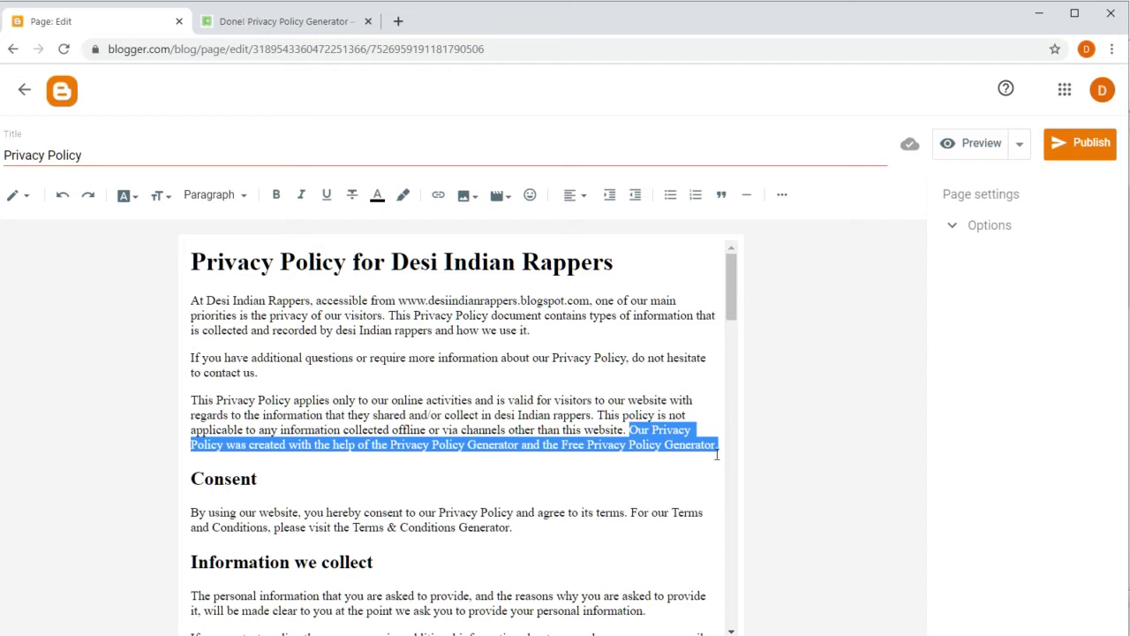
key(Delete)
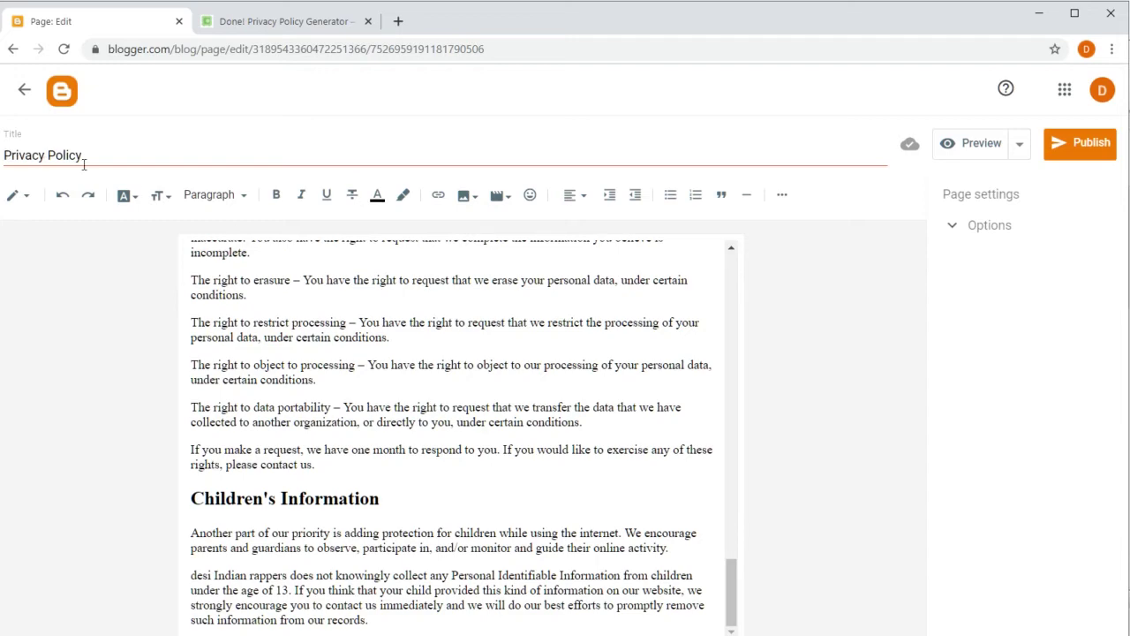
Save the Privacy Policy page and publish it to the blog.
drag(730, 580, 761, 262)
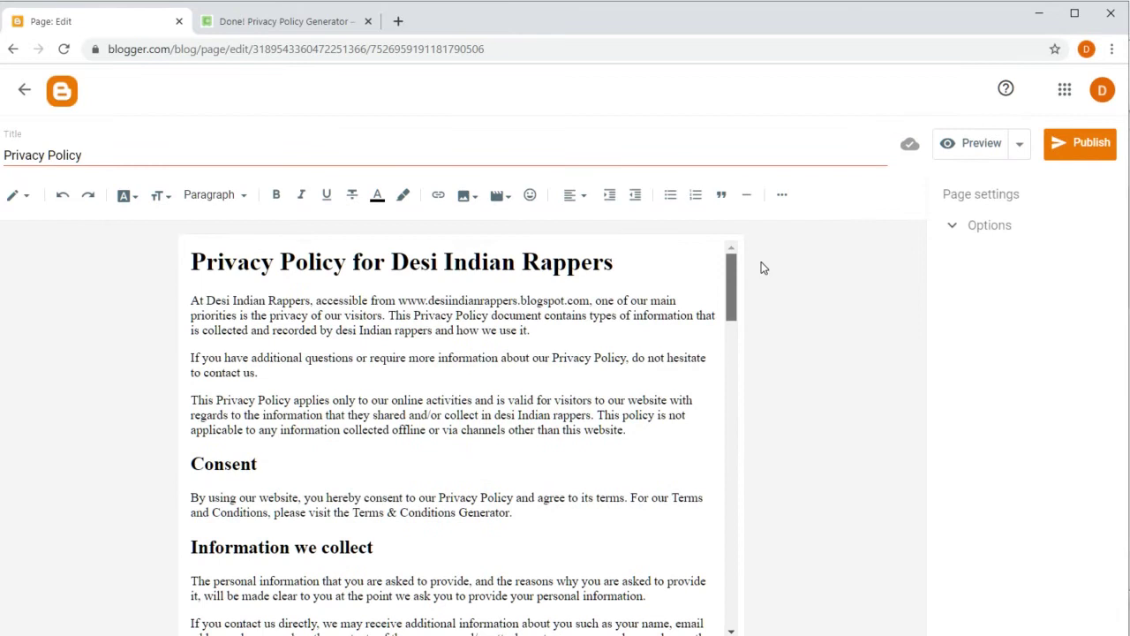
click(1019, 143)
click(1024, 218)
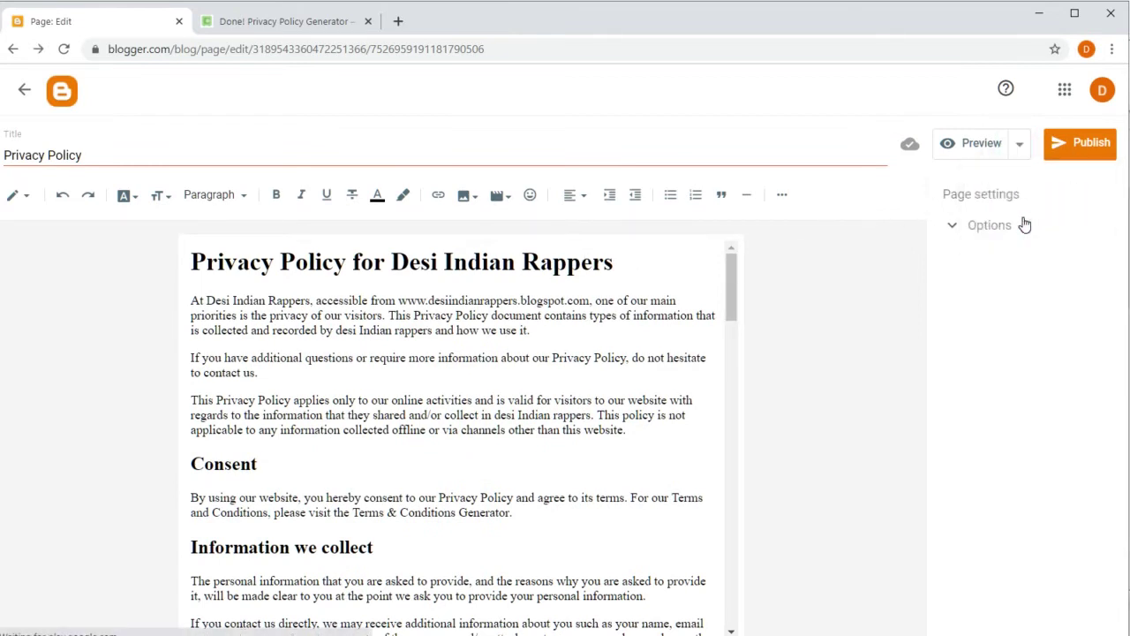
click(1086, 143)
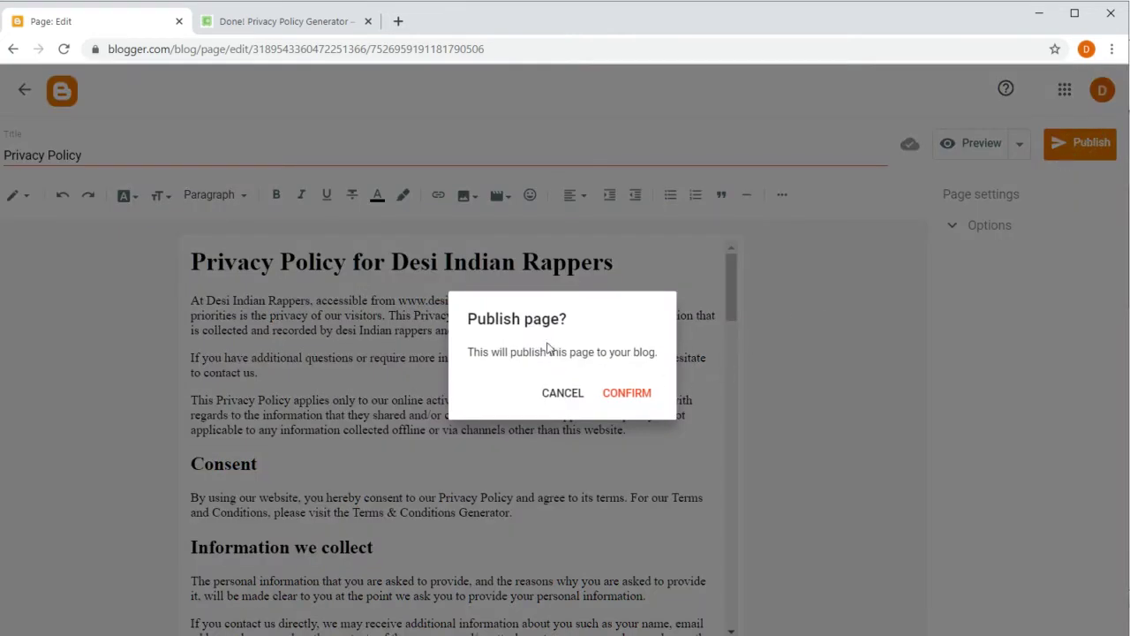
click(636, 395)
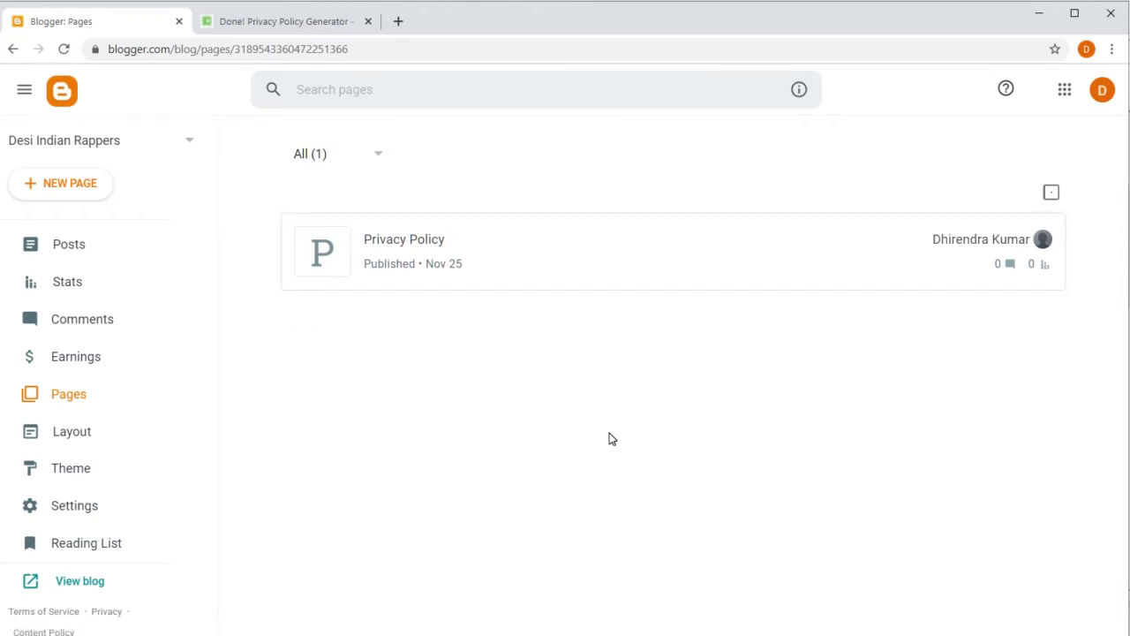
Create another new page in the blog, and switch to the desi rappers Word document to copy its About Us section.
click(84, 401)
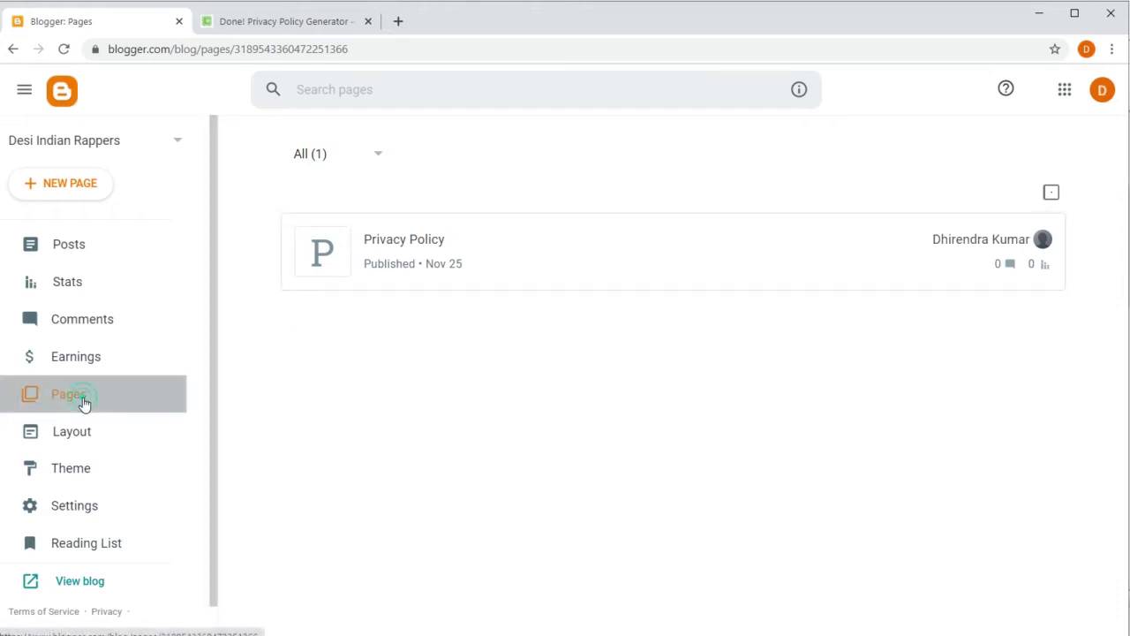
click(66, 187)
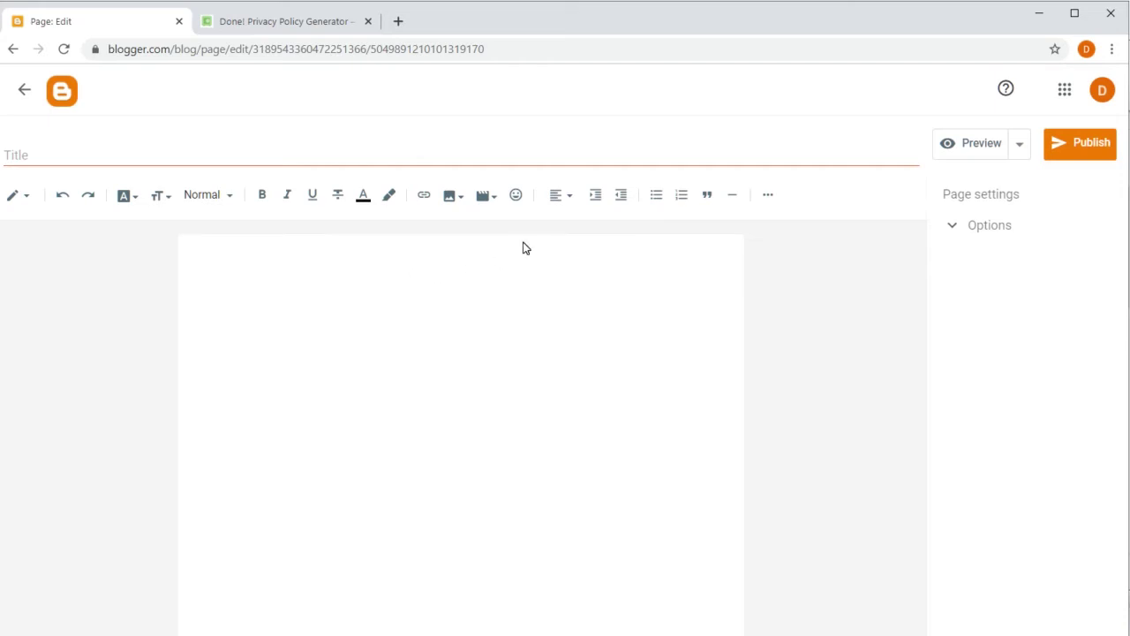
click(1040, 20)
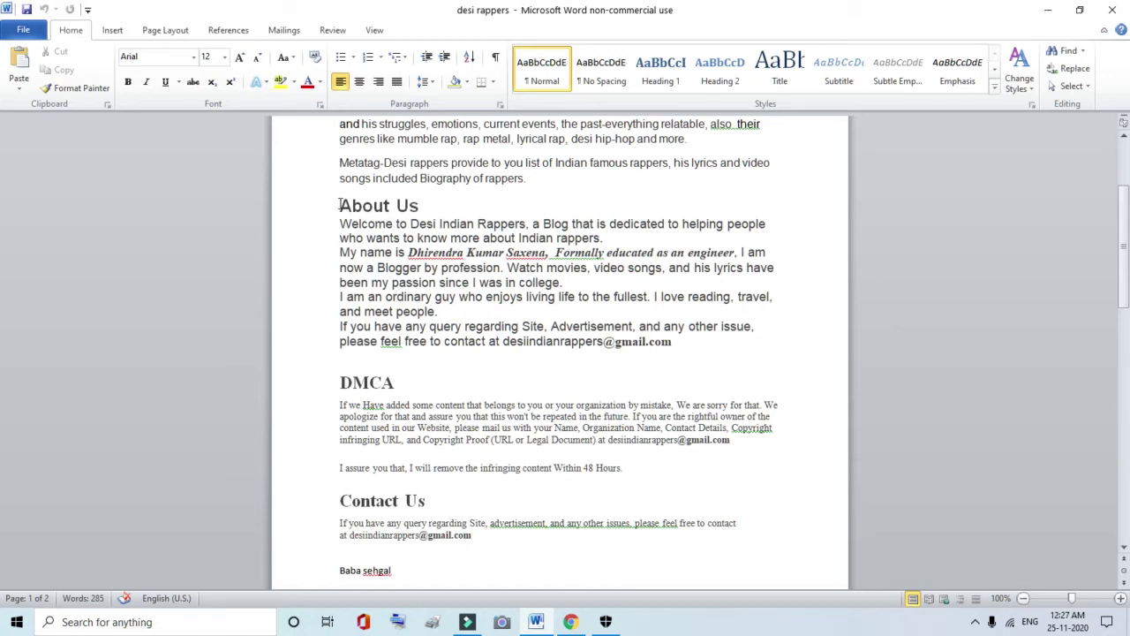
drag(340, 204, 605, 353)
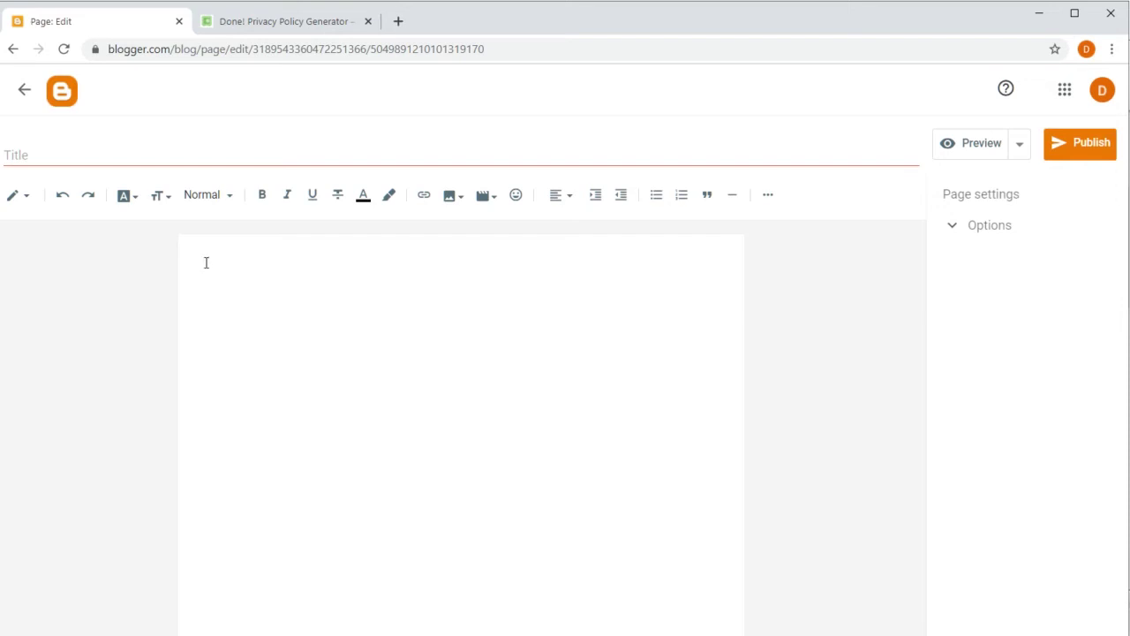
Return to the blank Blogger page and paste the copied About Us section into its body.
click(20, 197)
click(70, 210)
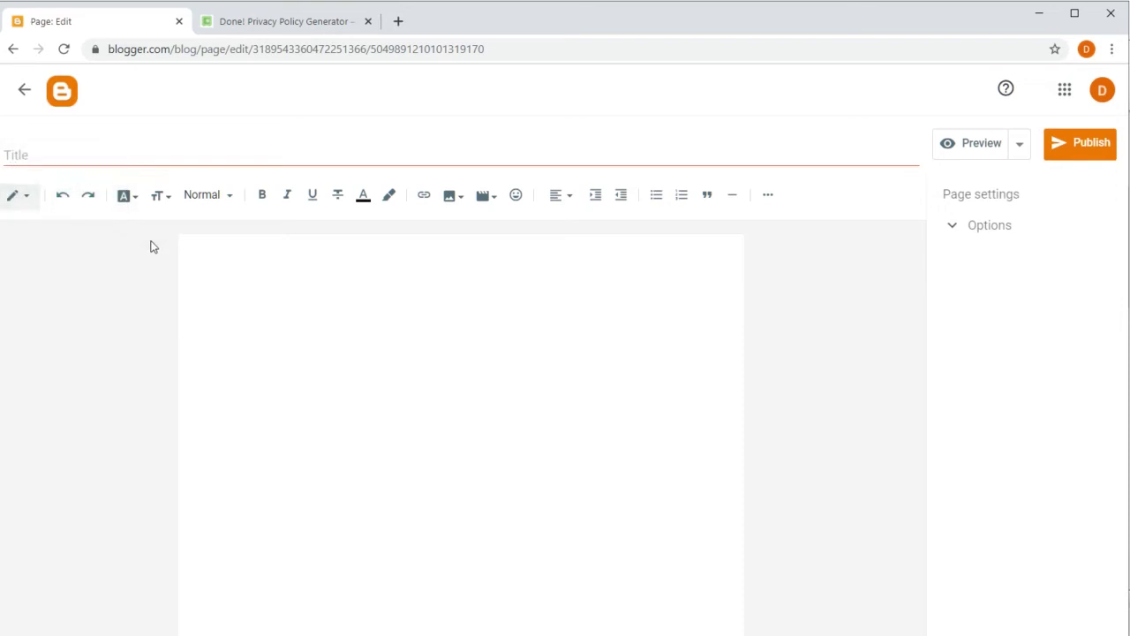
right_click(220, 265)
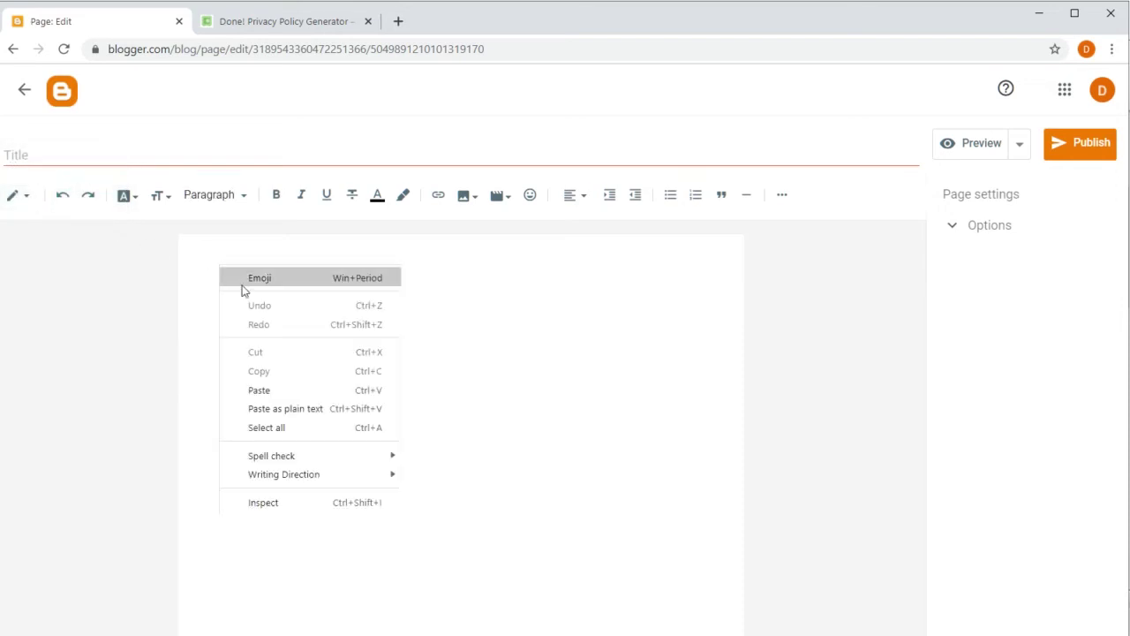
click(264, 387)
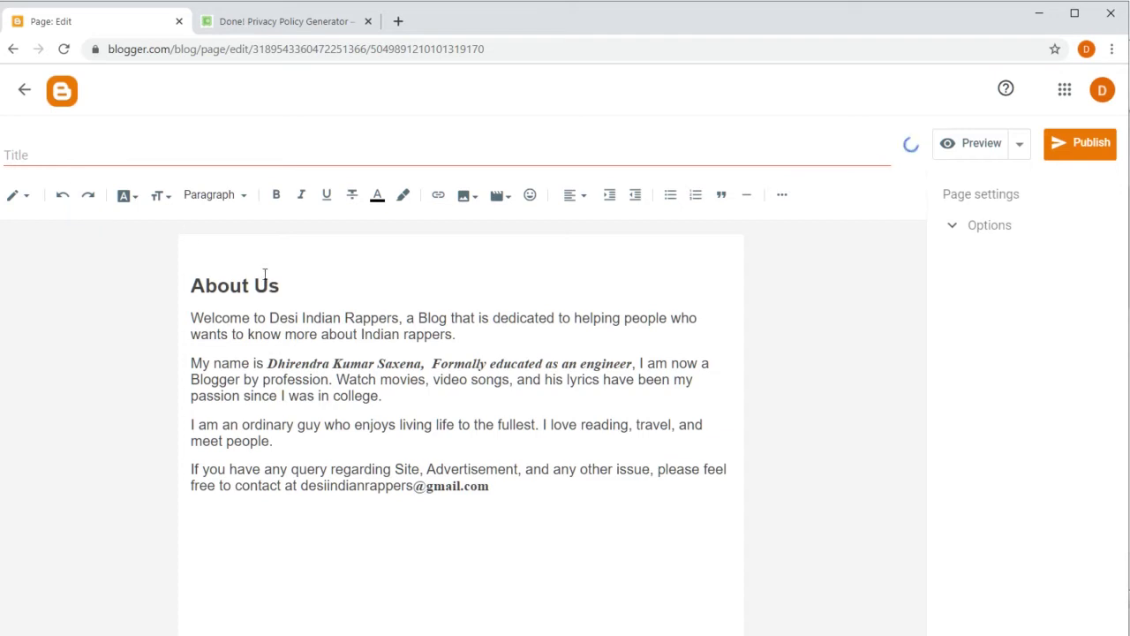
Copy the "About Us" heading from the body and paste it as the page title.
drag(290, 290, 215, 289)
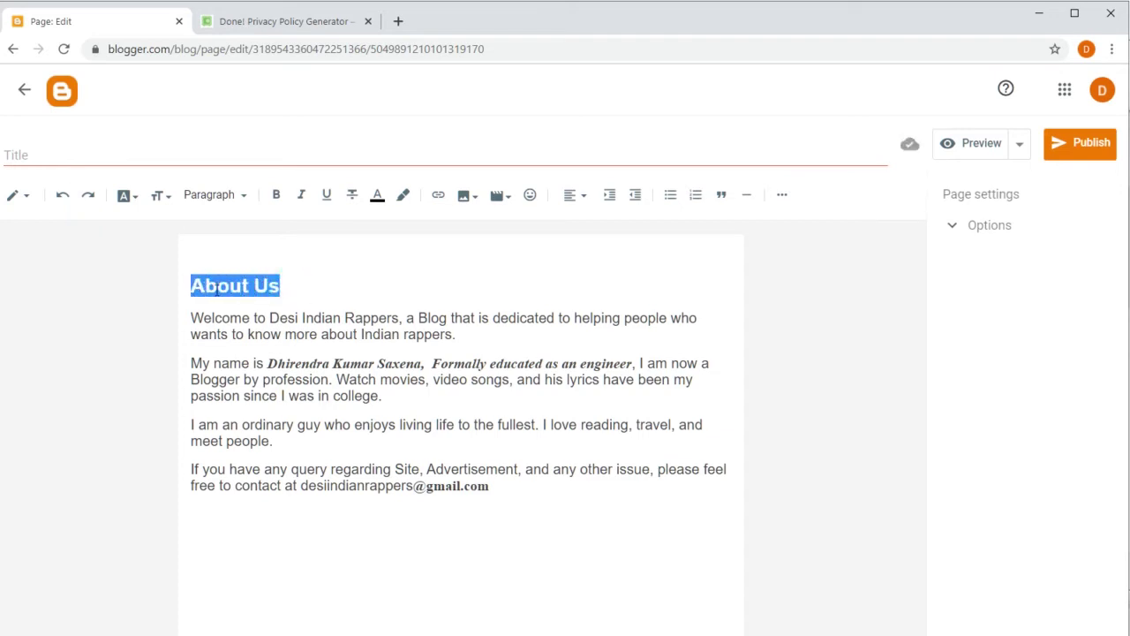
right_click(237, 288)
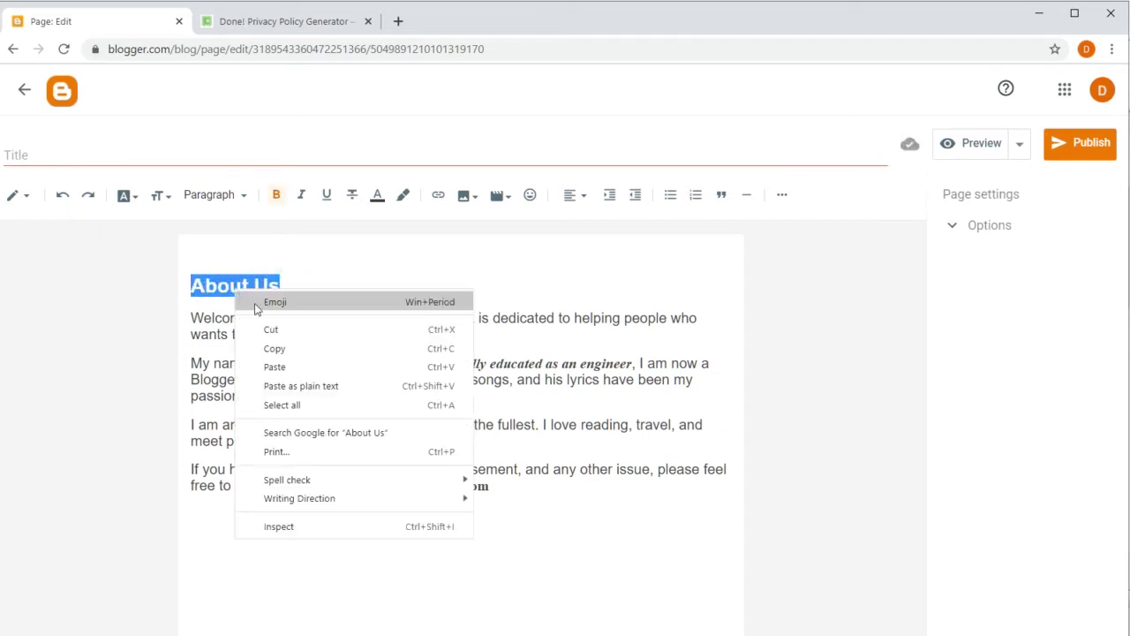
click(275, 350)
click(27, 155)
right_click(26, 157)
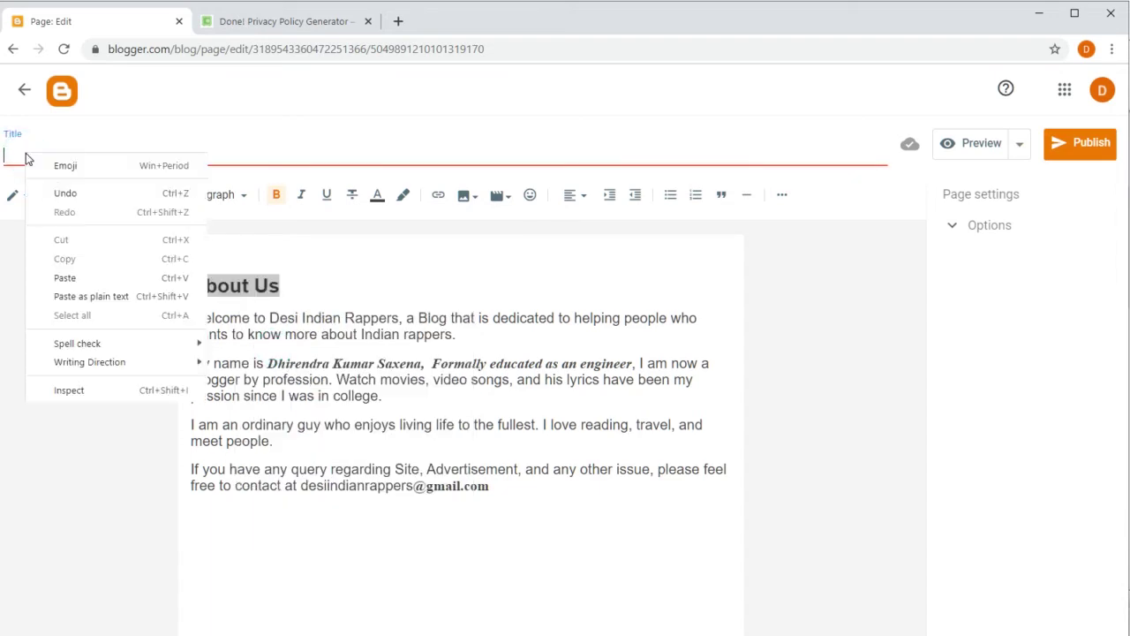
click(76, 279)
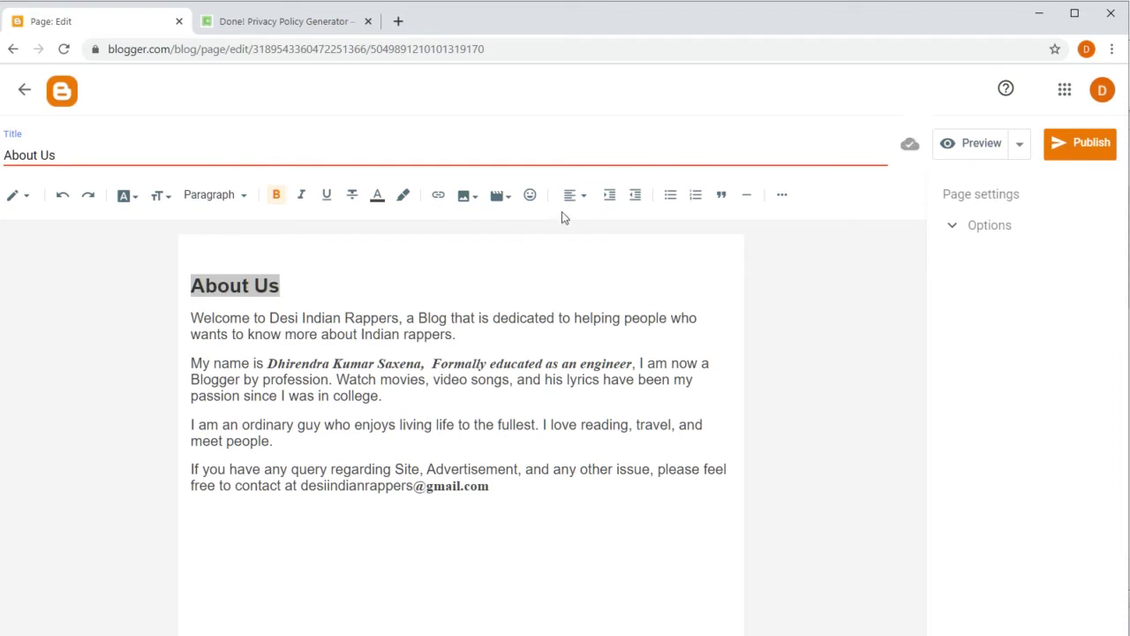
Center the "About Us" heading in the page body.
click(584, 196)
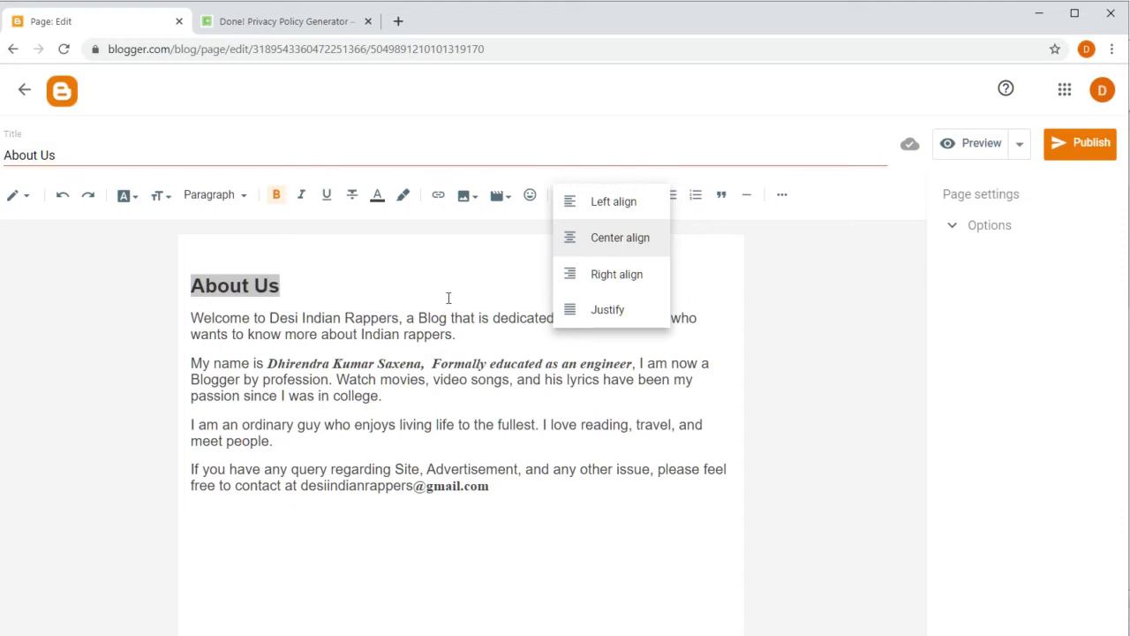
click(604, 246)
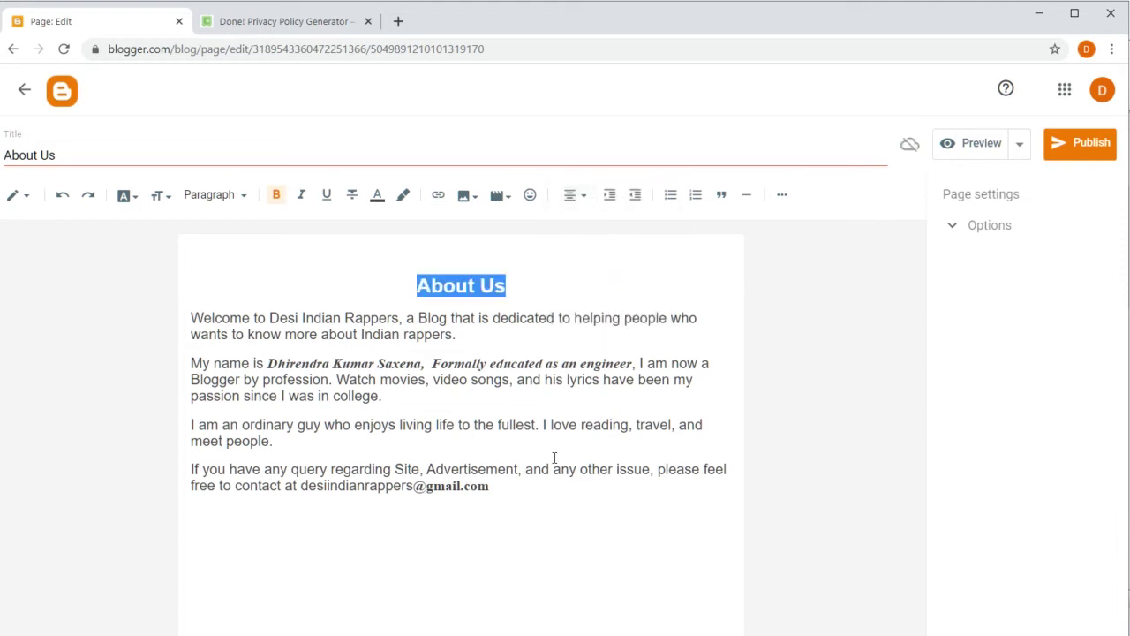
click(543, 516)
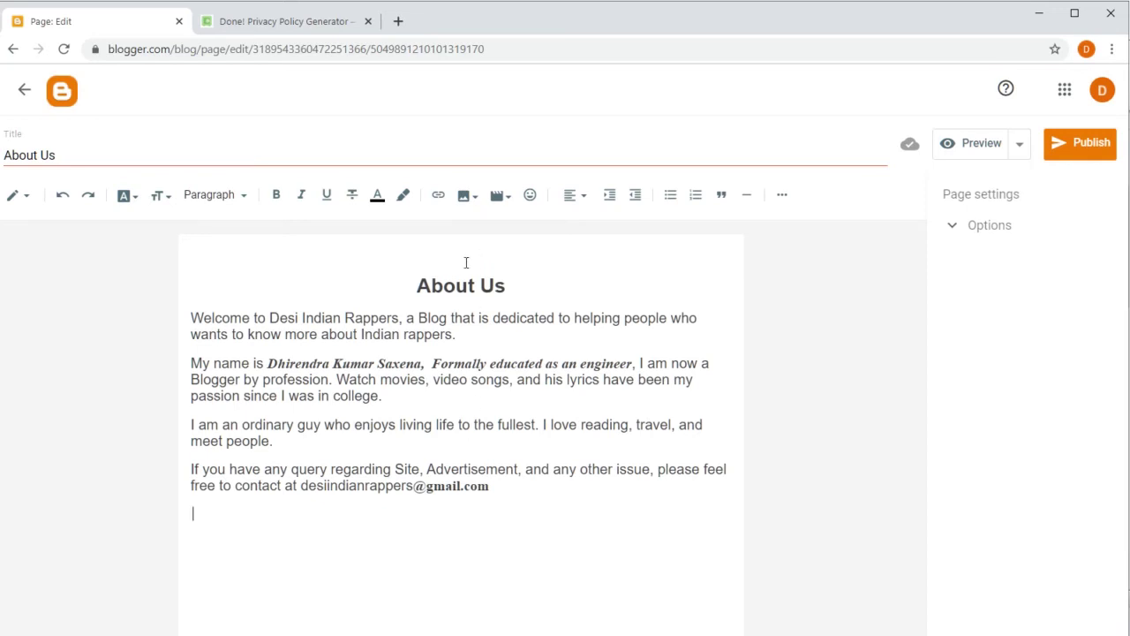
Try the Largest text size on the centered "About Us" heading.
drag(418, 294, 507, 288)
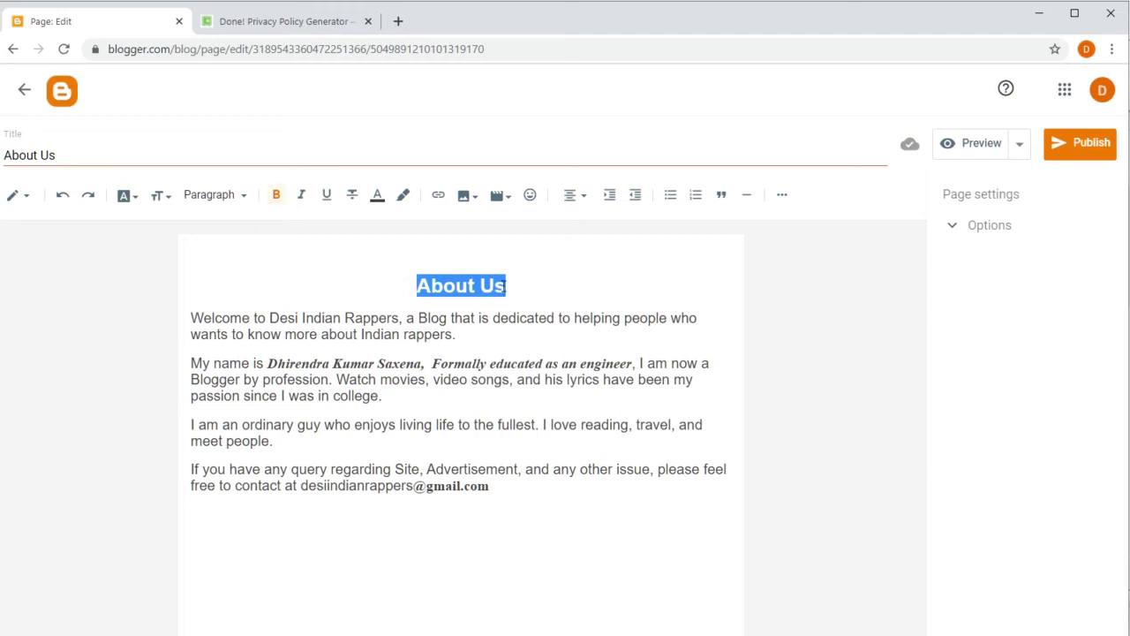
click(173, 199)
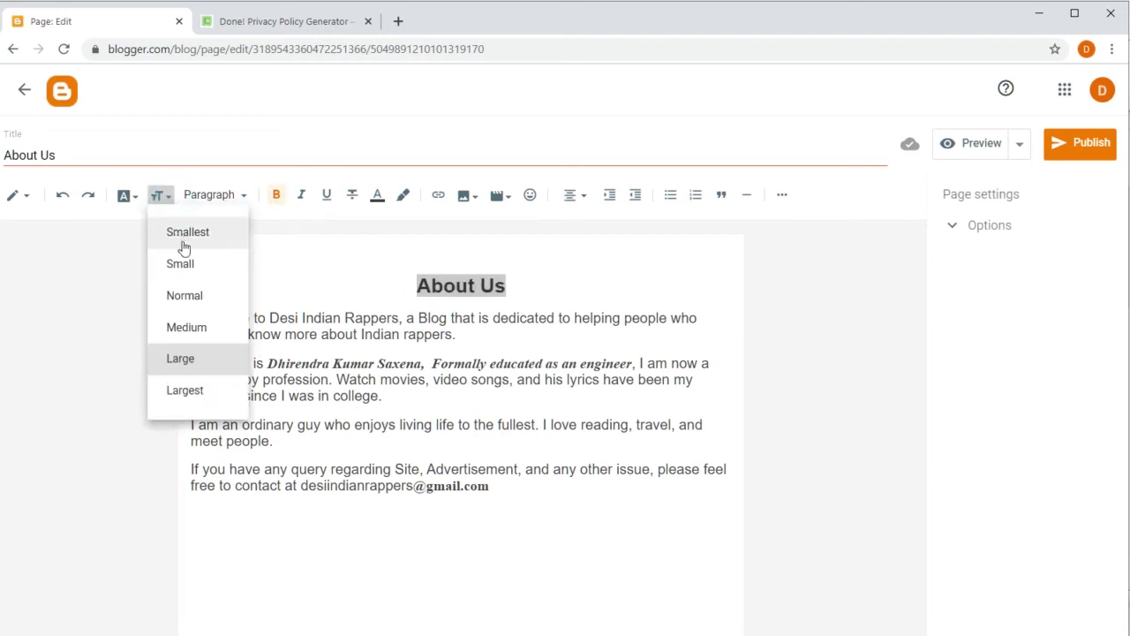
click(189, 391)
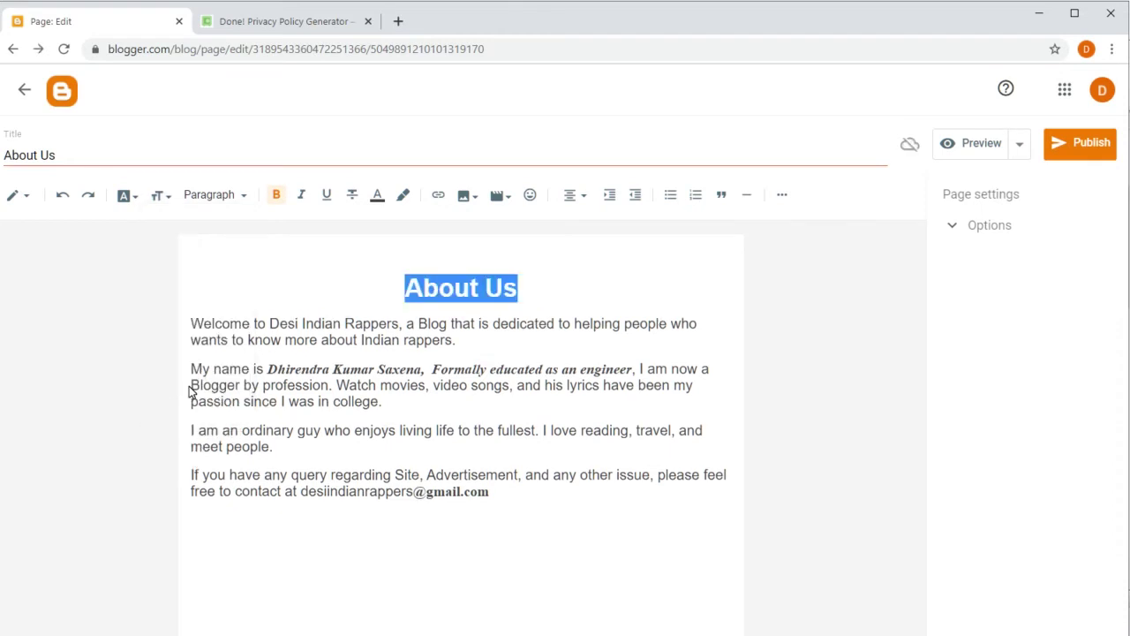
Set the text size of the "About Us" heading to Large and switch off bold formatting at the cursor.
click(584, 281)
drag(597, 282, 400, 284)
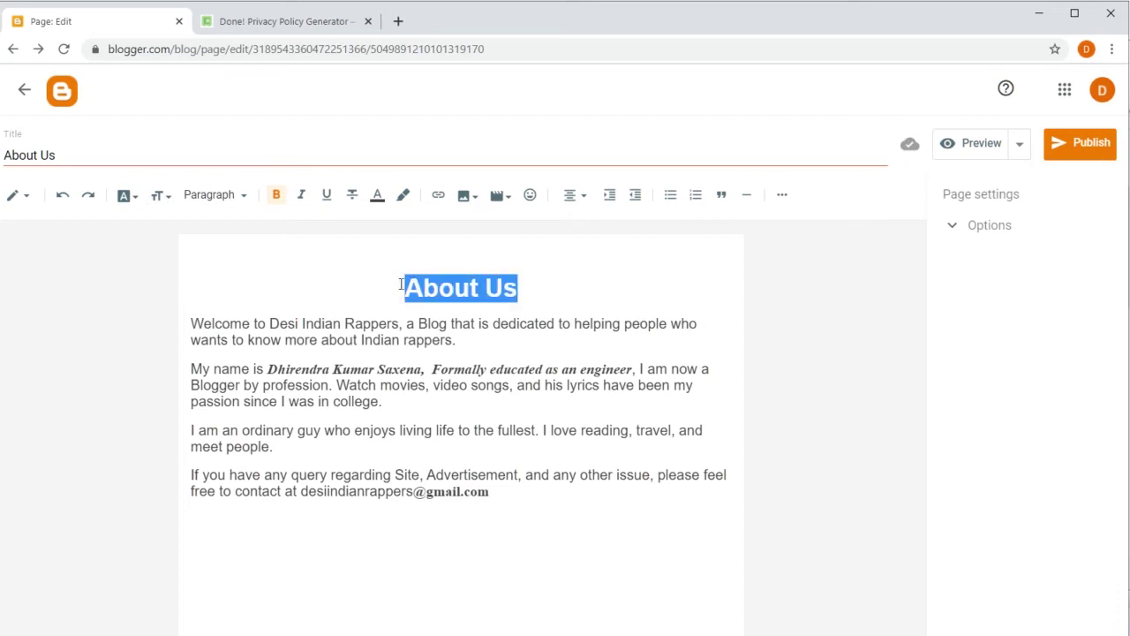
click(160, 195)
click(193, 356)
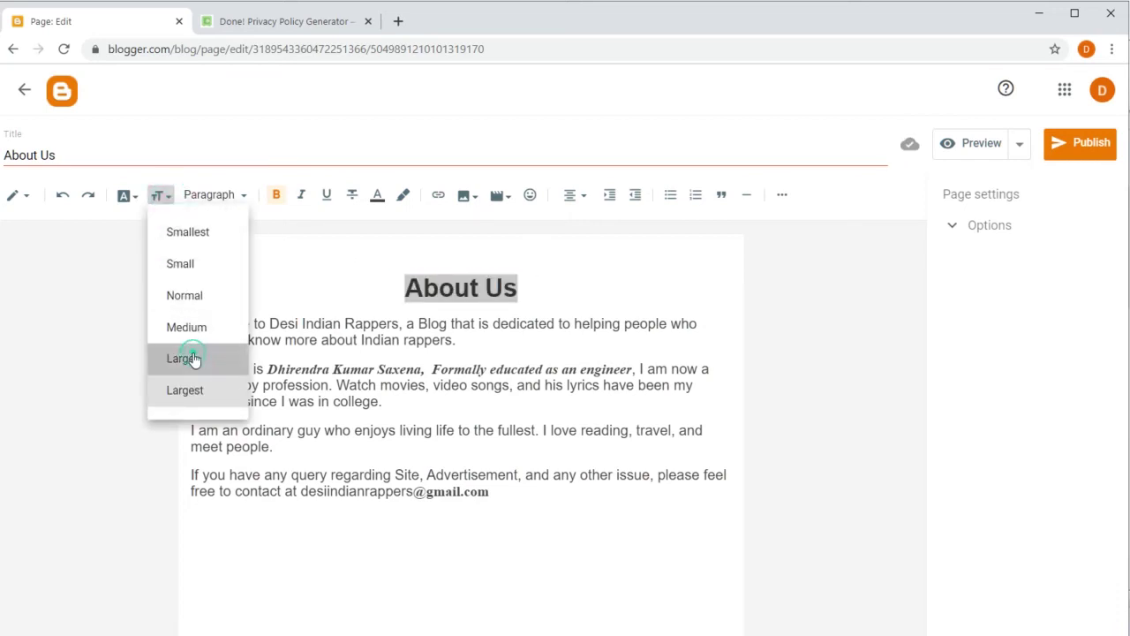
click(572, 262)
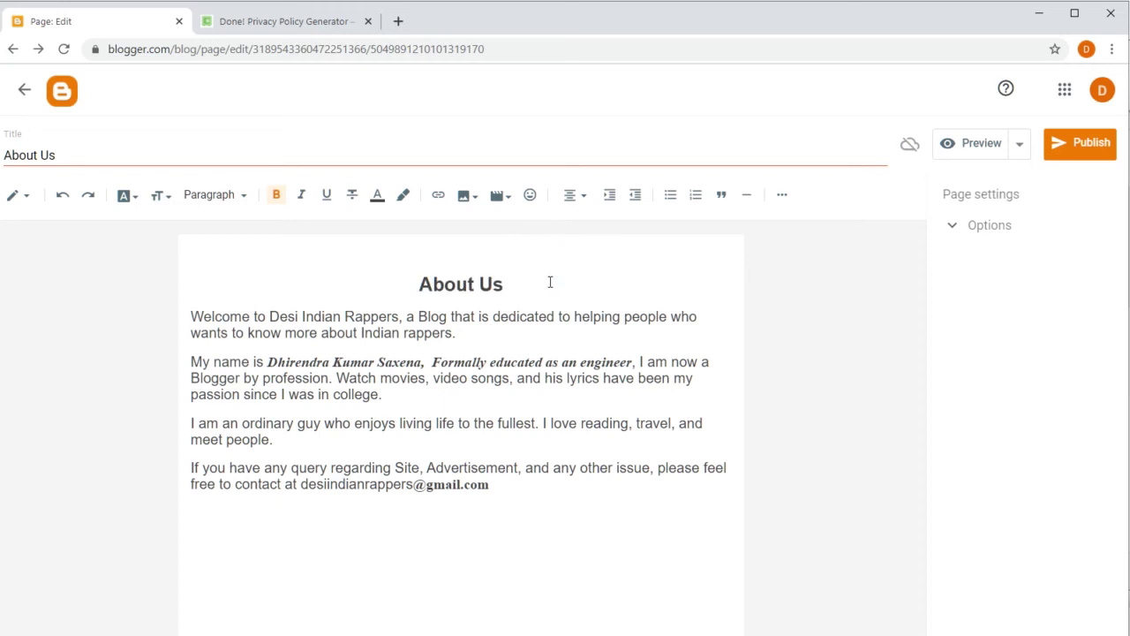
click(276, 196)
Save the About Us page and publish it to the blog.
click(1023, 147)
click(1018, 231)
click(1069, 144)
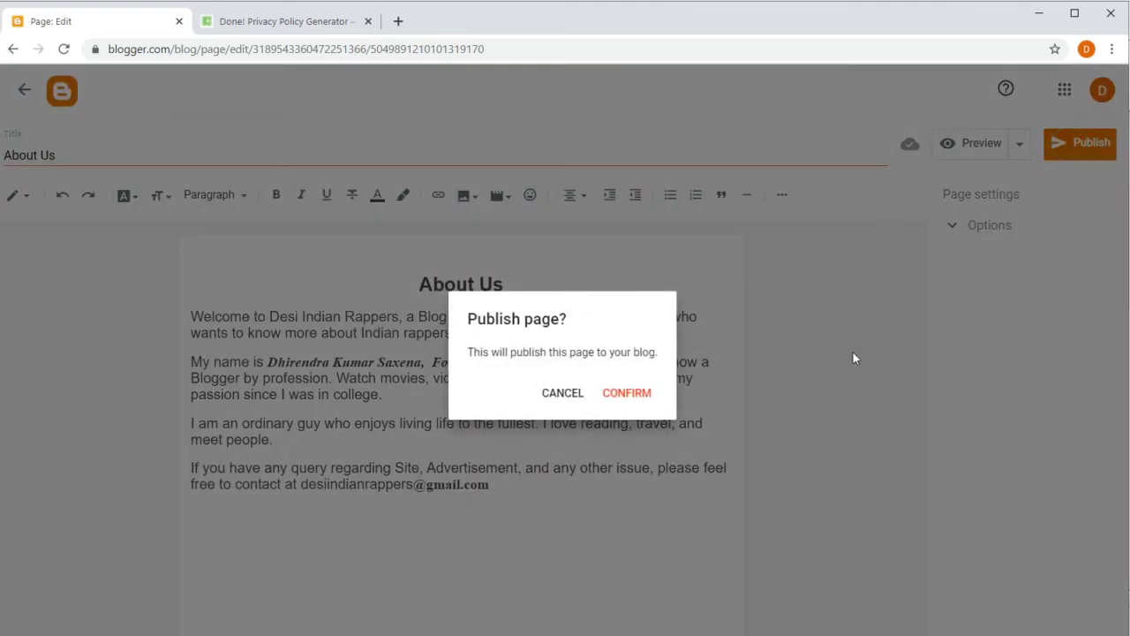
click(638, 400)
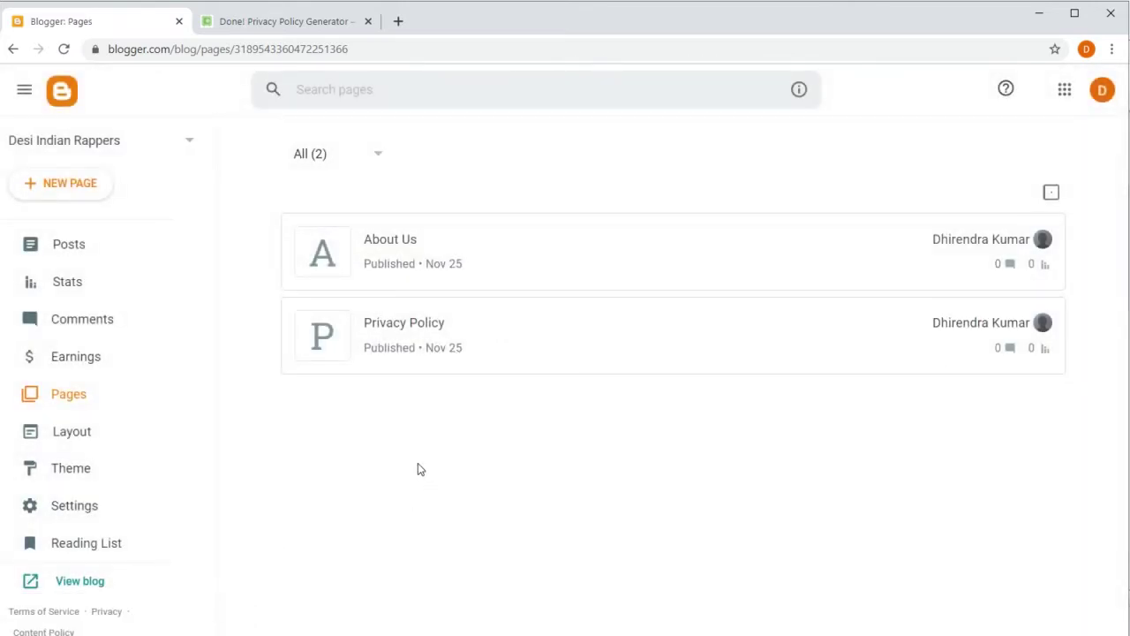
Start a third page from the blog's page list.
click(76, 402)
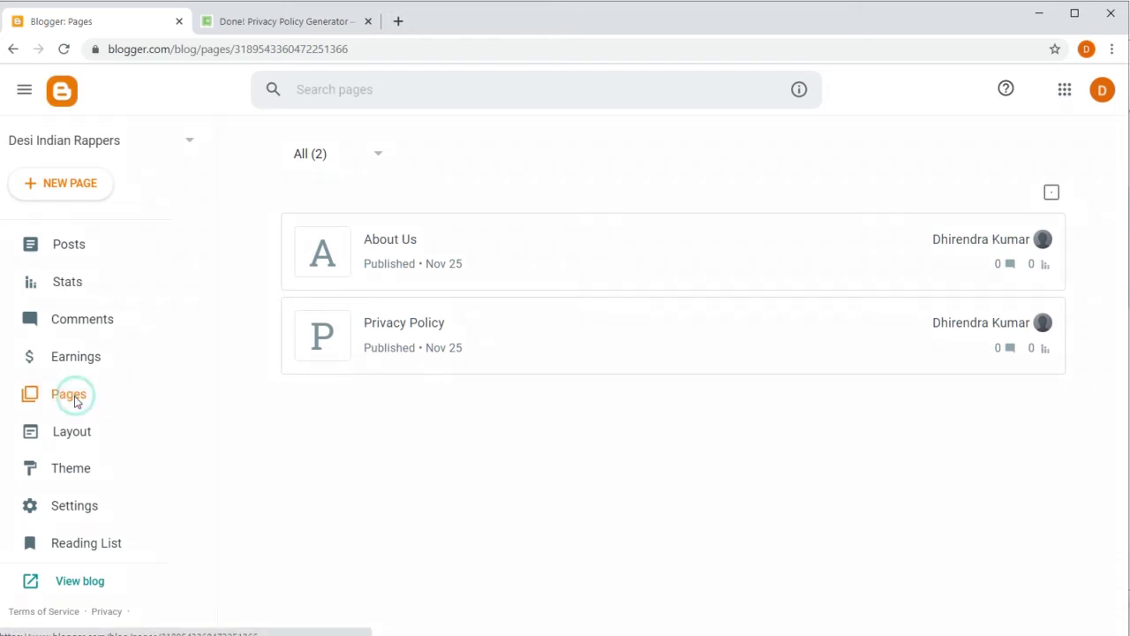
click(77, 183)
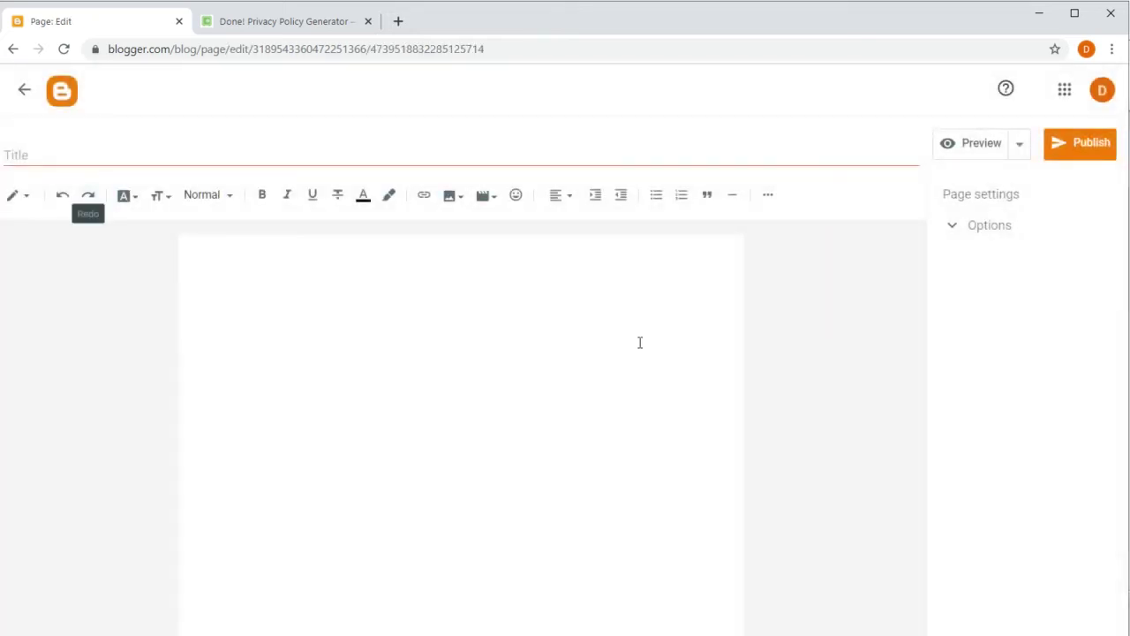
Switch to the "desi rappers" Word document and copy the DMCA heading with its text down to the 48 Hours sentence.
click(1040, 17)
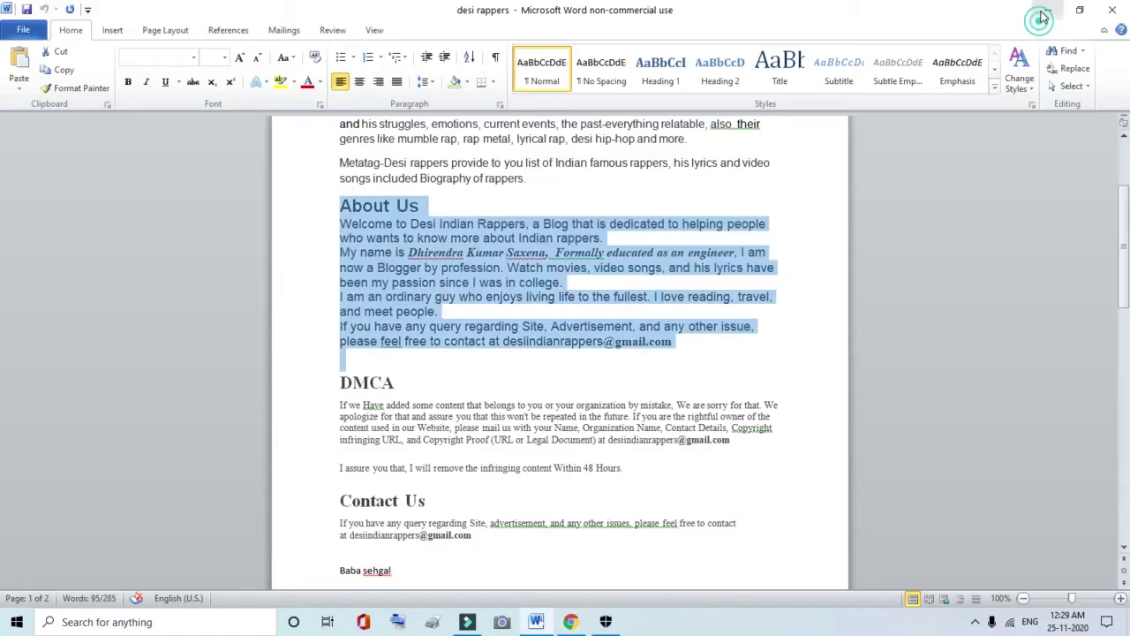
click(821, 269)
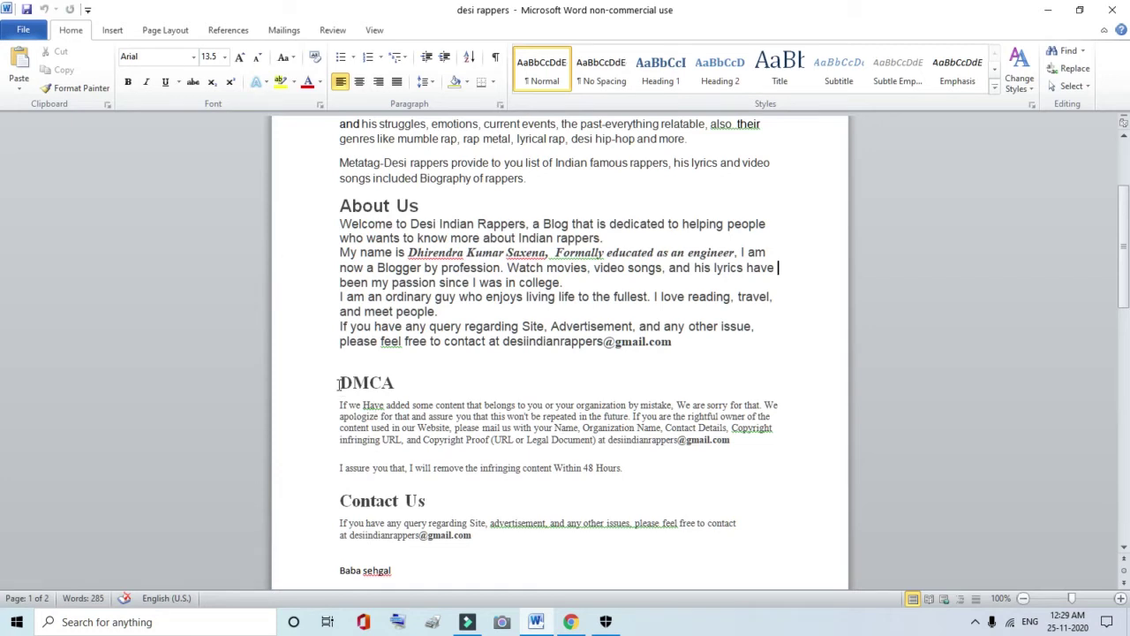
drag(339, 382, 642, 462)
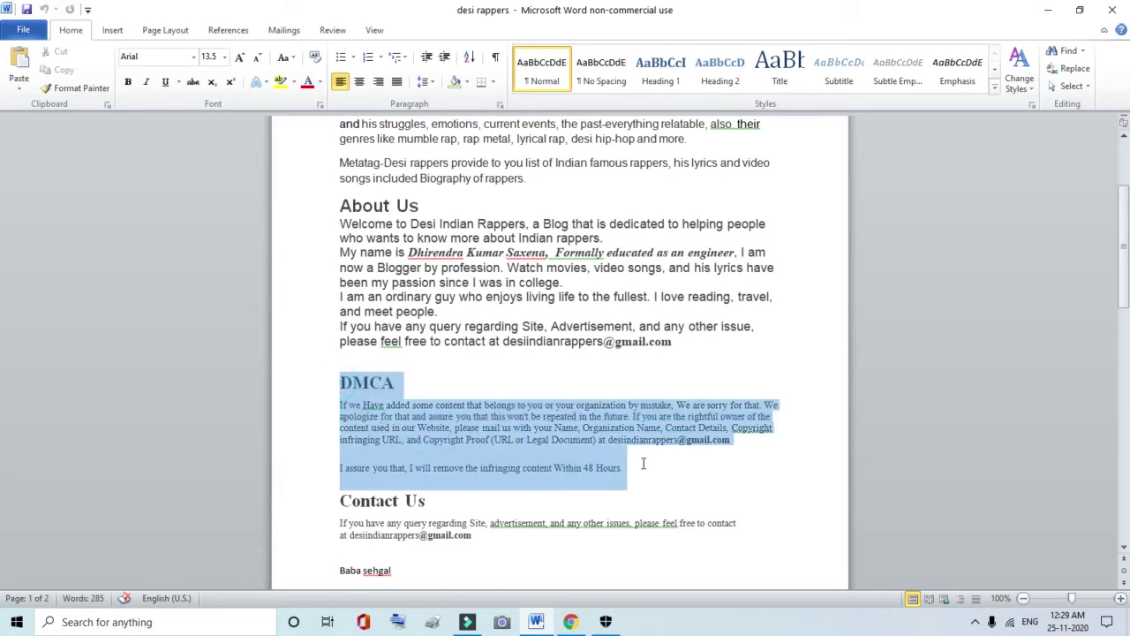
right_click(524, 435)
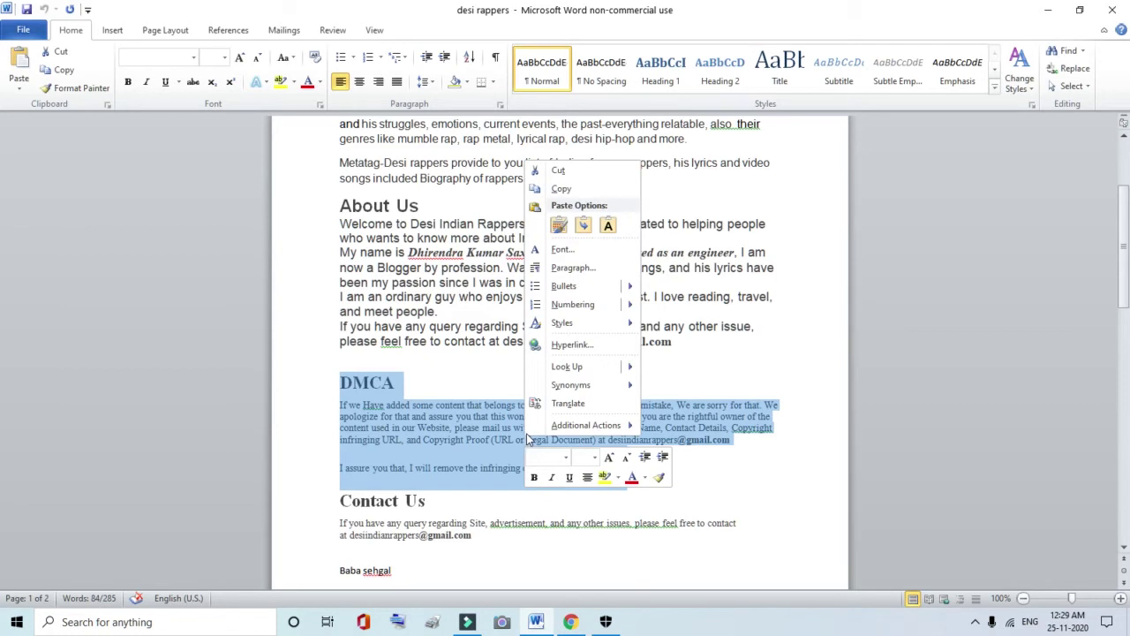
click(563, 189)
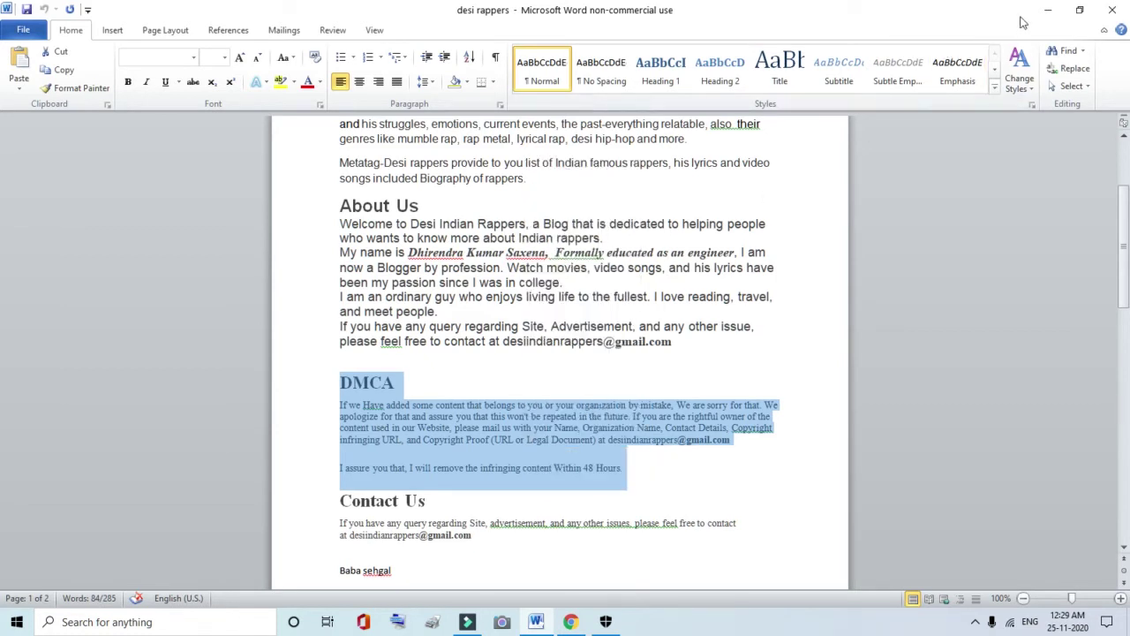
Return to the Blogger page editor in the browser and paste the copied DMCA section into the empty page body.
click(1048, 10)
right_click(222, 266)
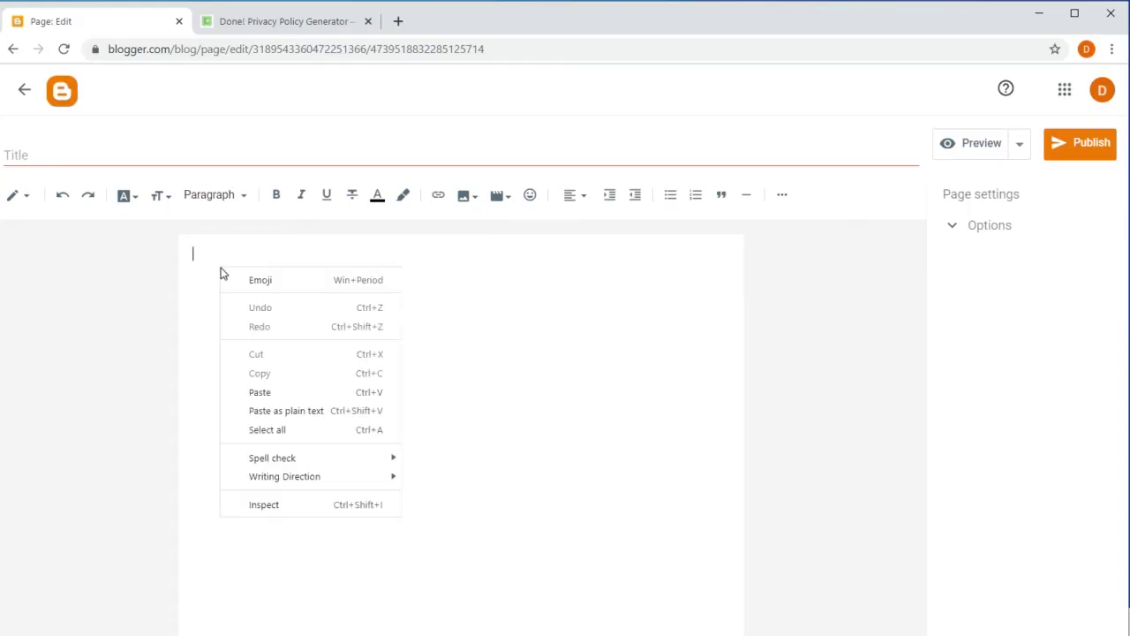
click(260, 393)
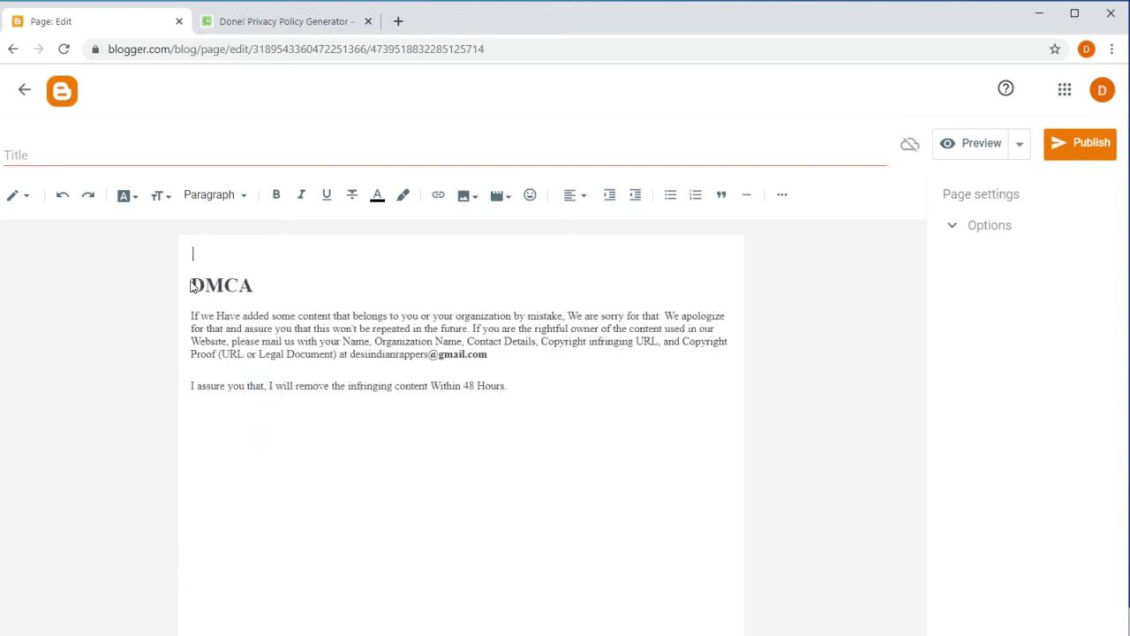
Center the "DMCA" heading above the pasted text.
drag(190, 286, 273, 288)
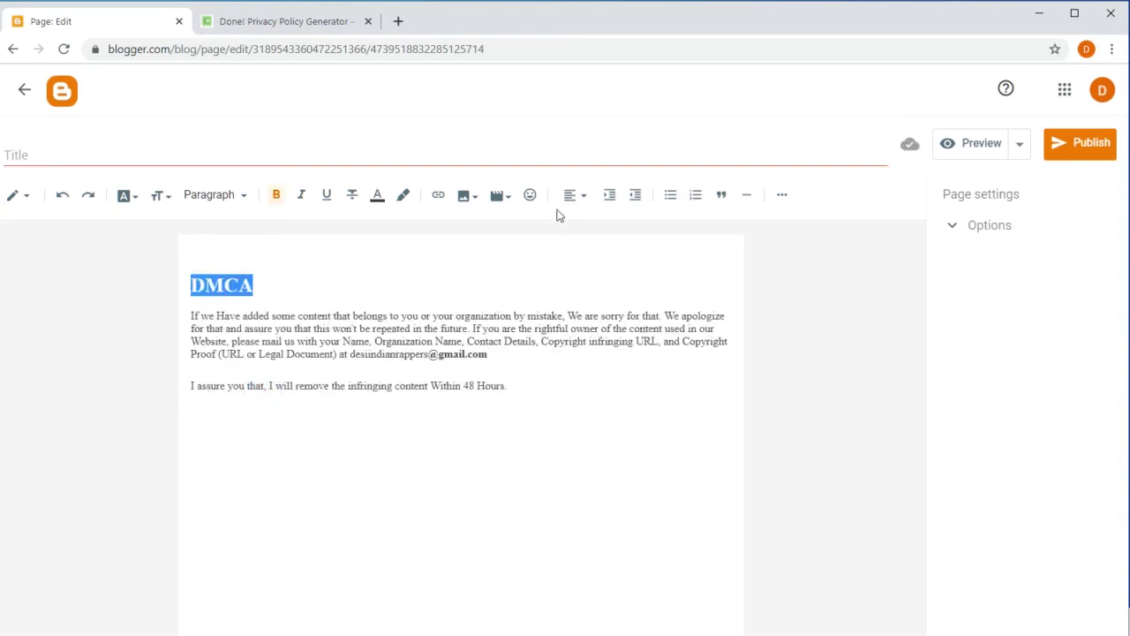
click(574, 195)
click(600, 237)
Set the text size of the paragraphs below the DMCA heading to Medium.
drag(192, 316, 514, 386)
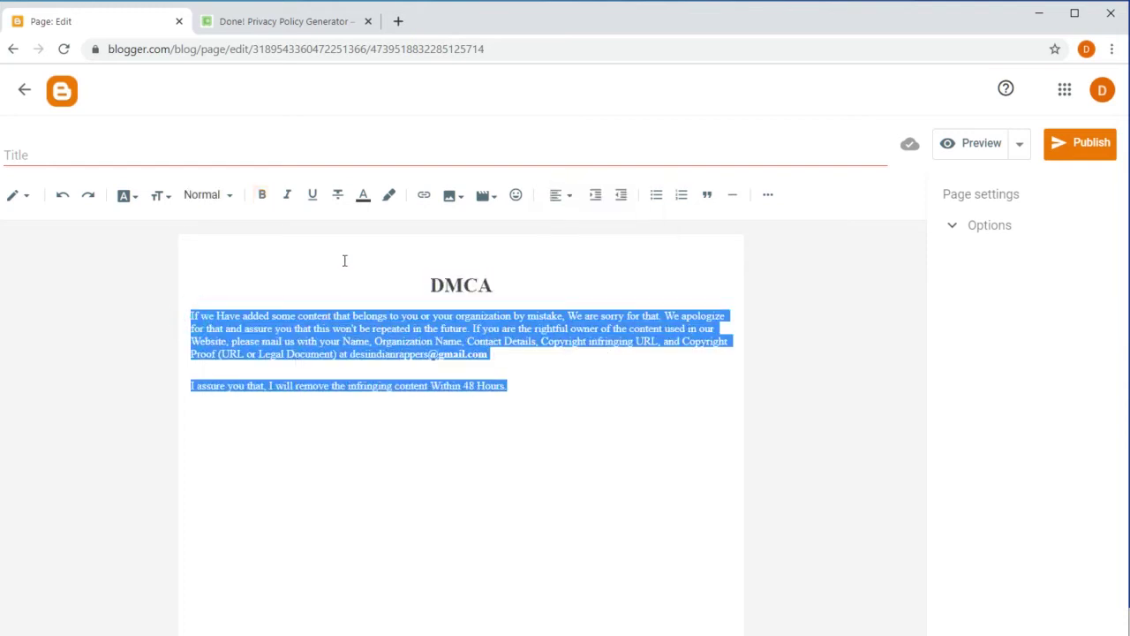
click(164, 198)
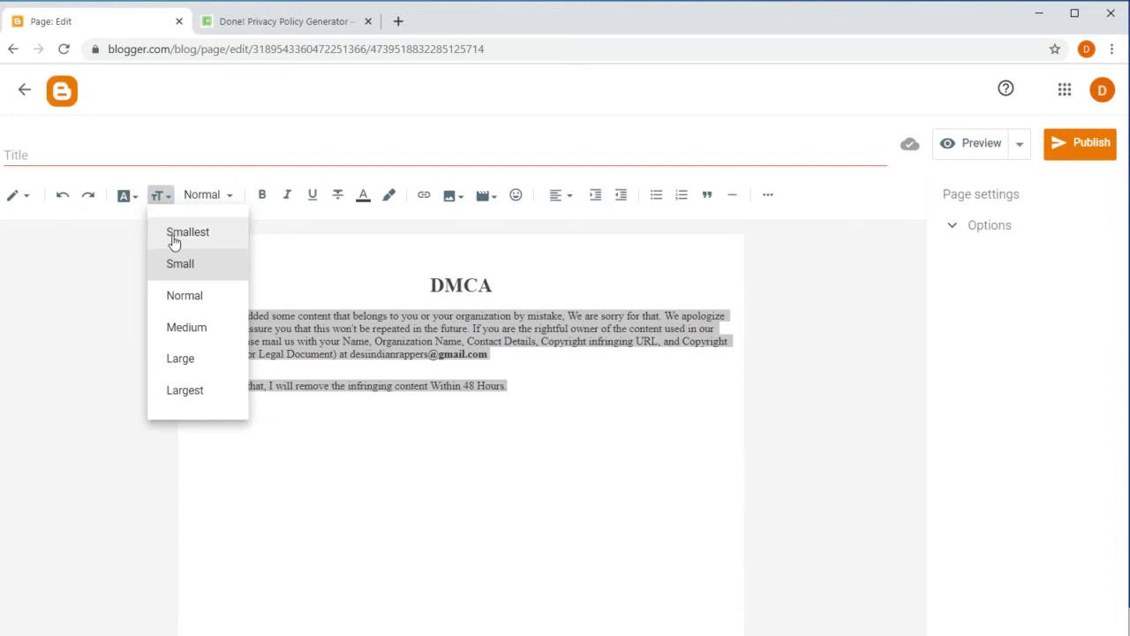
click(185, 328)
click(384, 470)
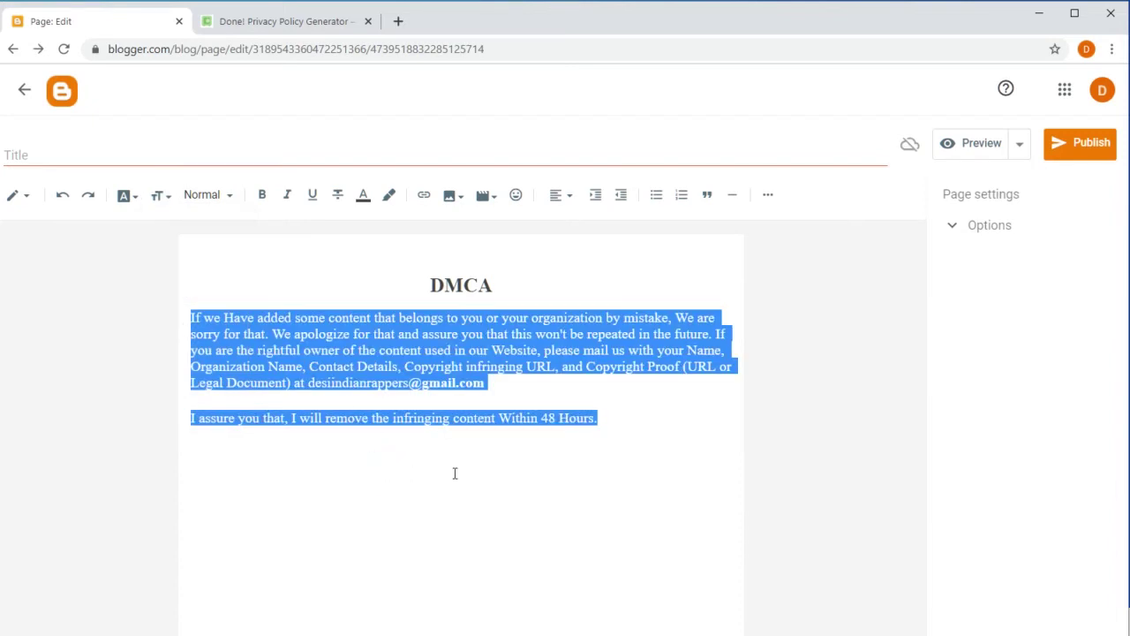
click(616, 443)
click(619, 404)
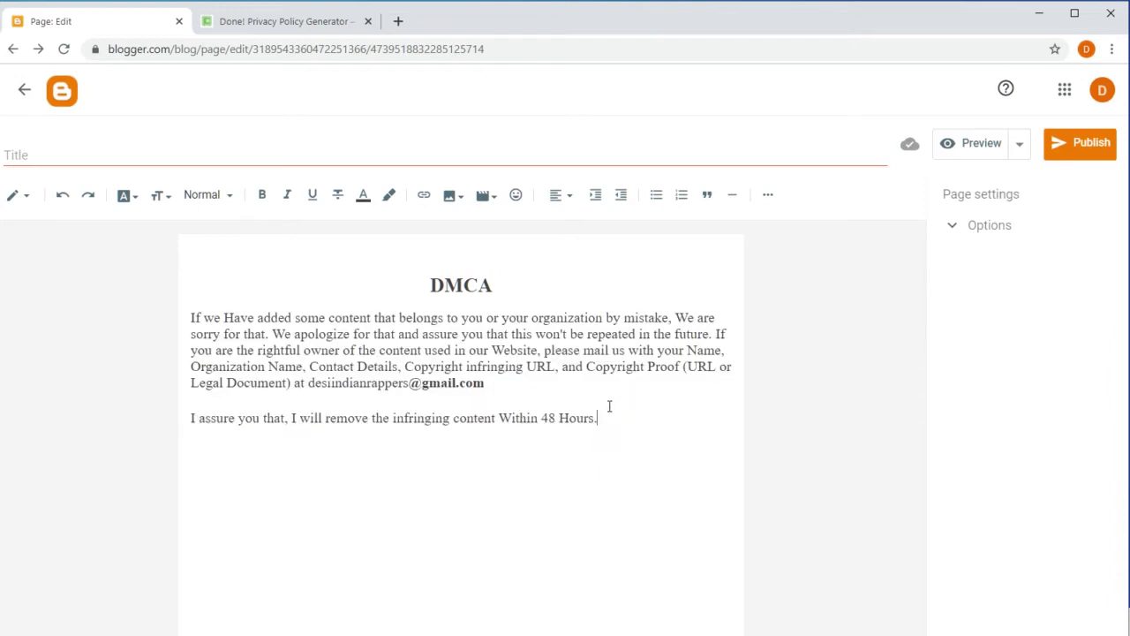
Copy the "DMCA" heading from the page body and paste it as the page title.
drag(507, 284, 426, 276)
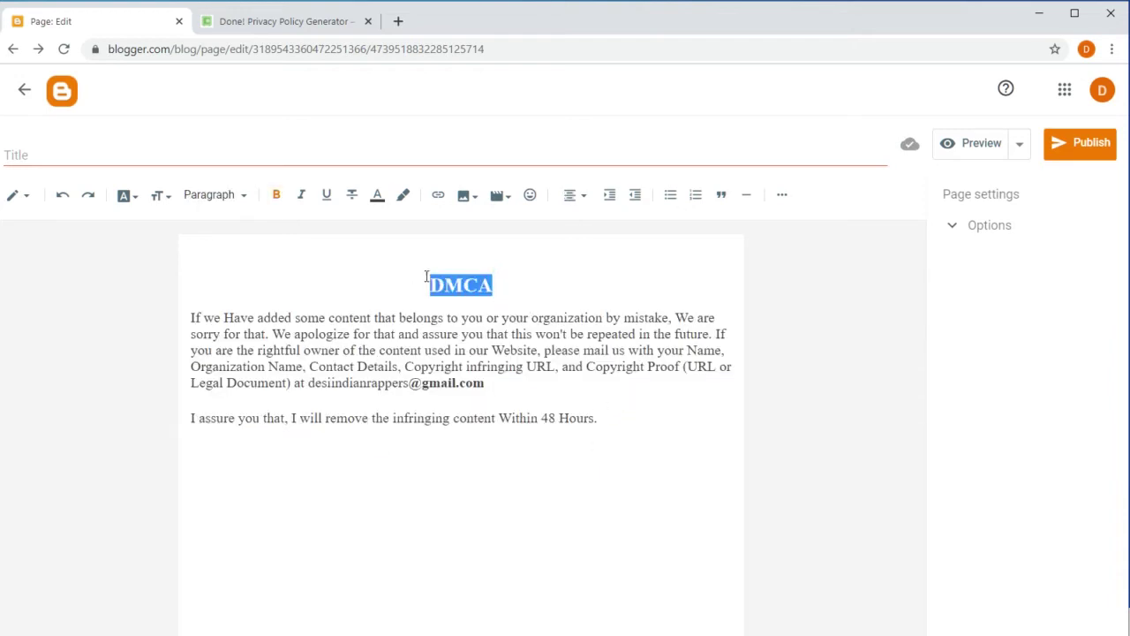
right_click(484, 285)
click(517, 344)
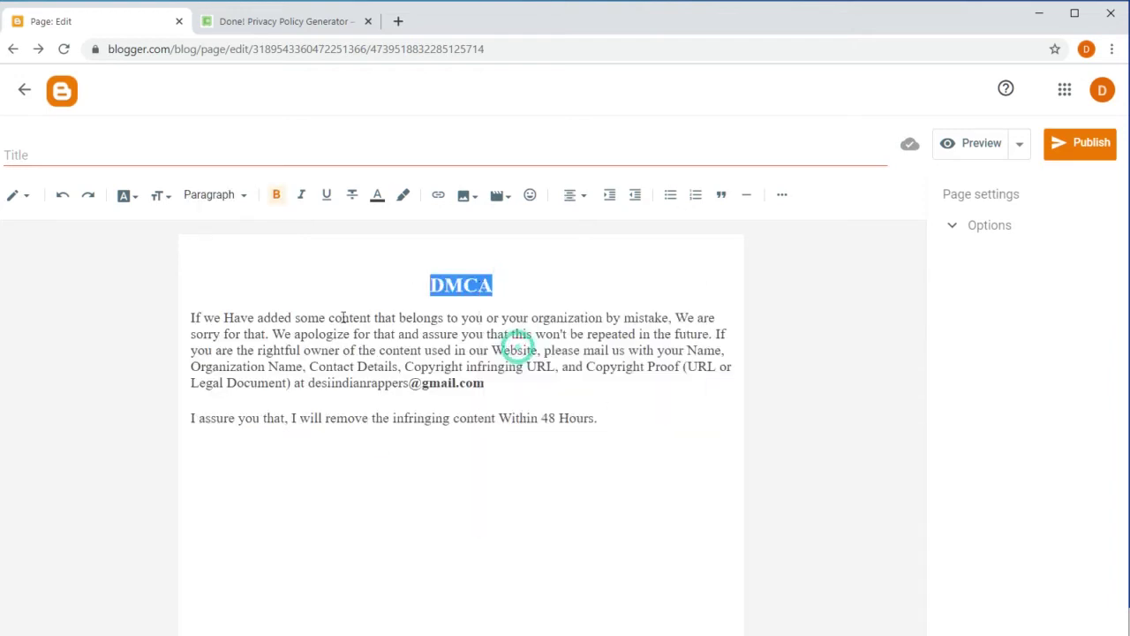
right_click(19, 159)
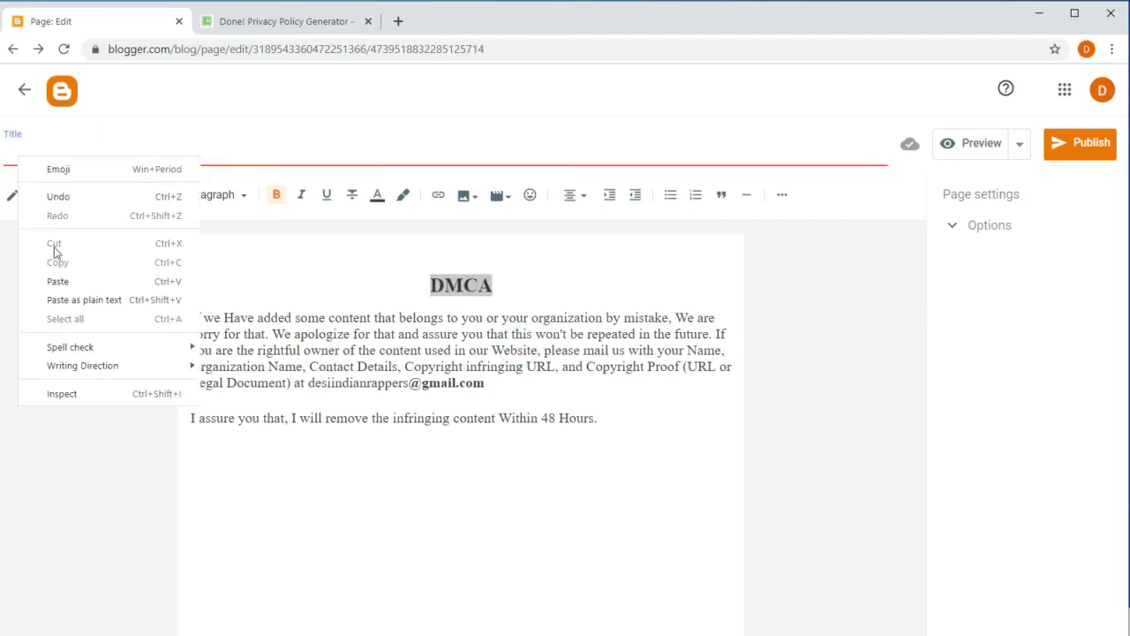
click(57, 281)
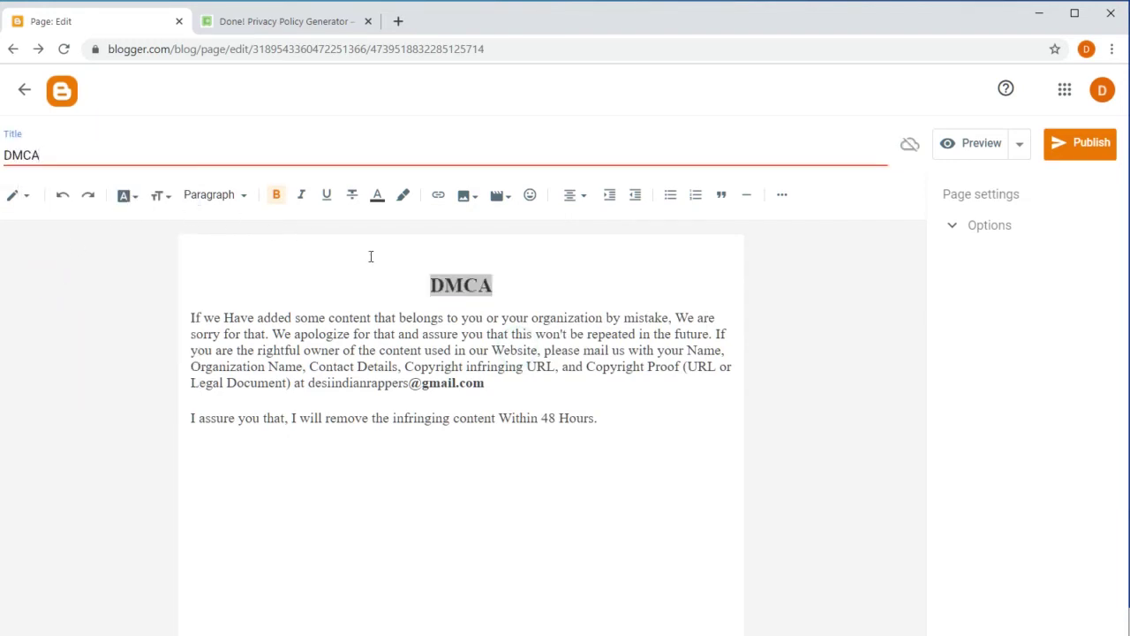
click(472, 439)
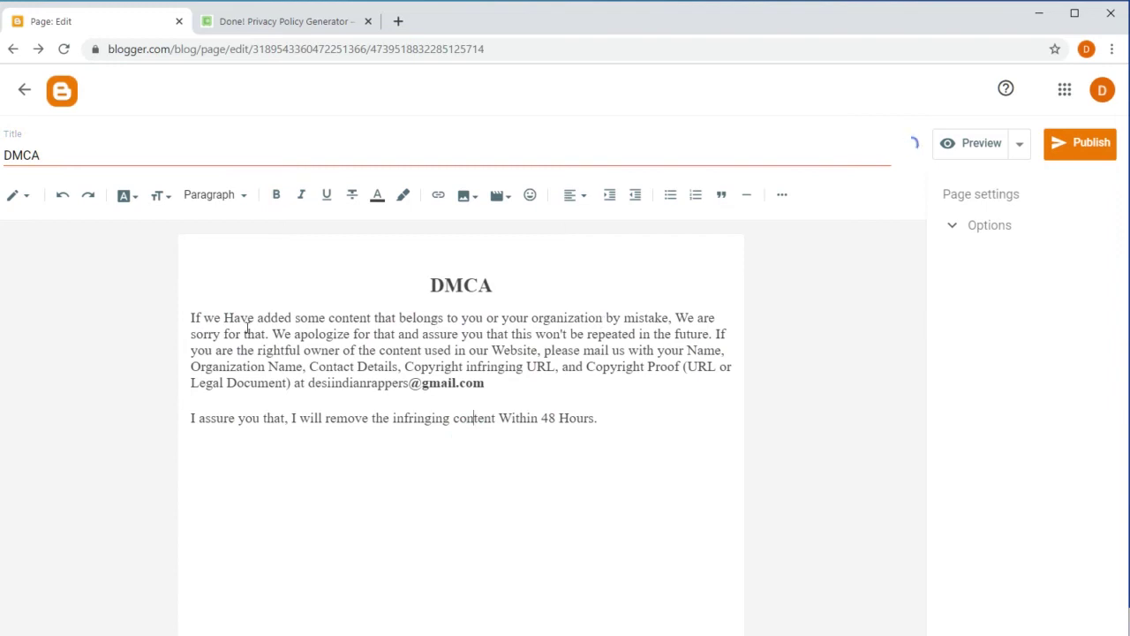
Save the DMCA page and publish it to the blog.
click(1020, 143)
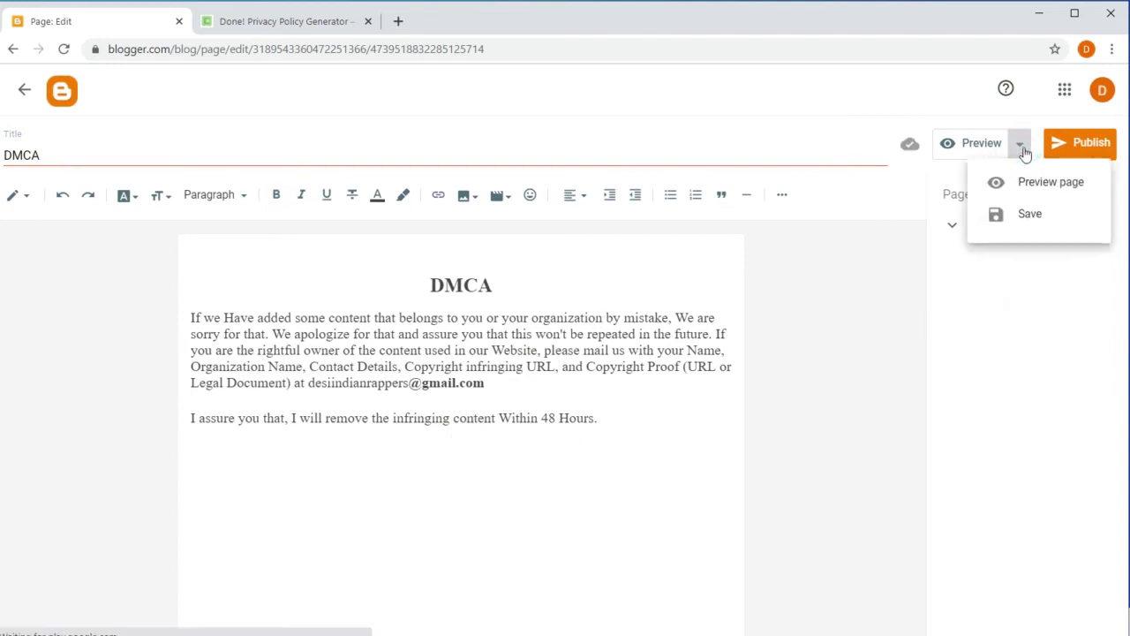
click(1031, 220)
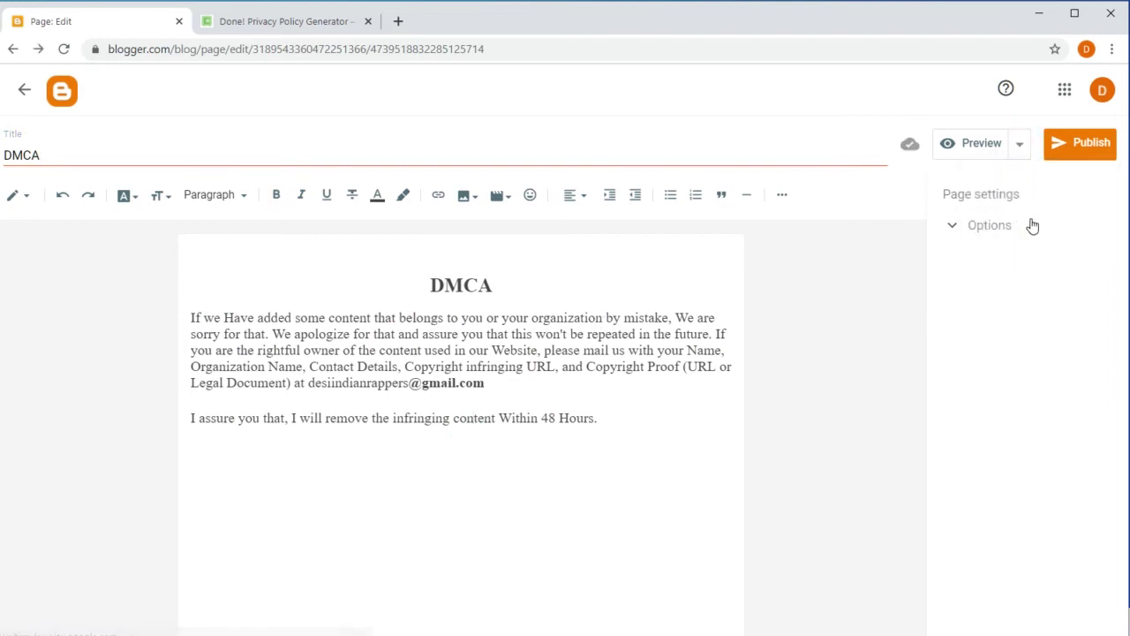
click(1079, 144)
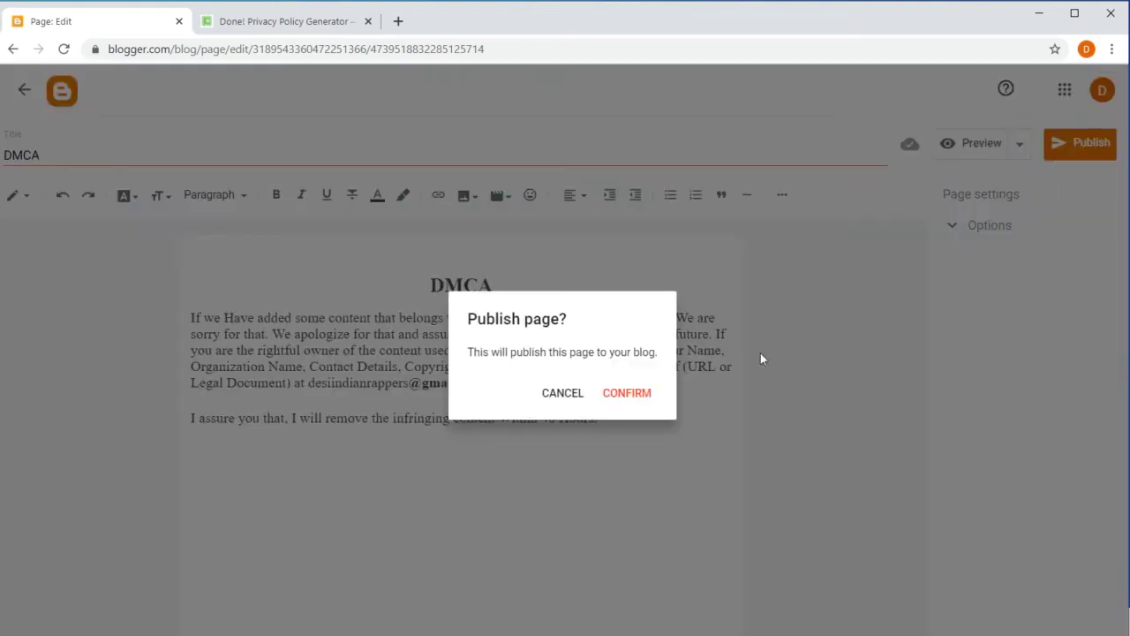
click(636, 392)
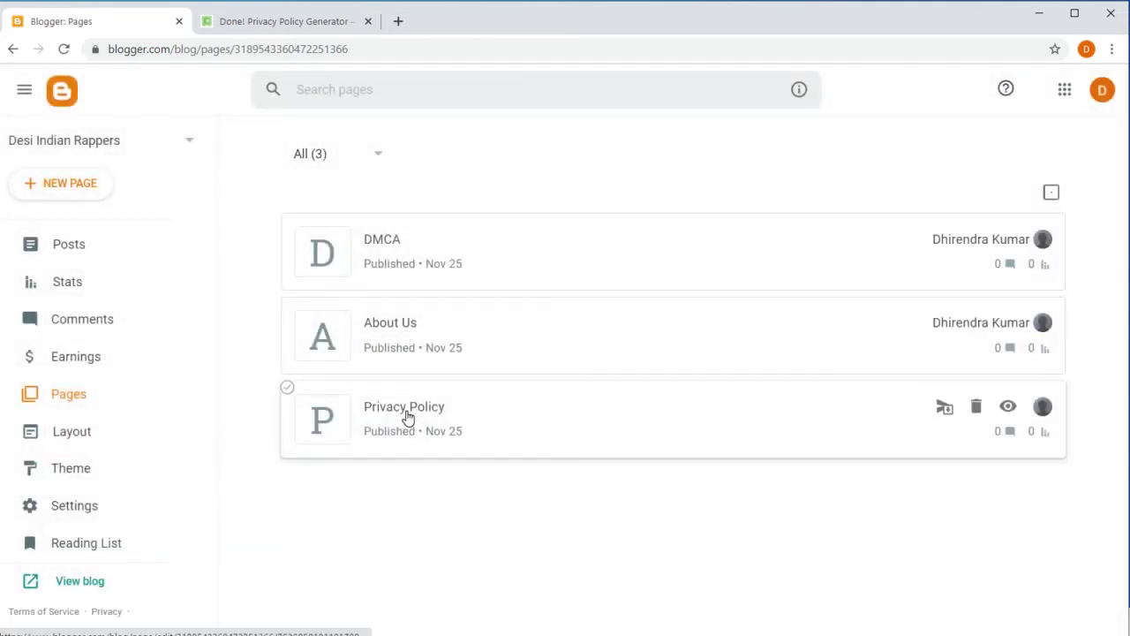
Start a fourth page from the blog's page list.
click(81, 394)
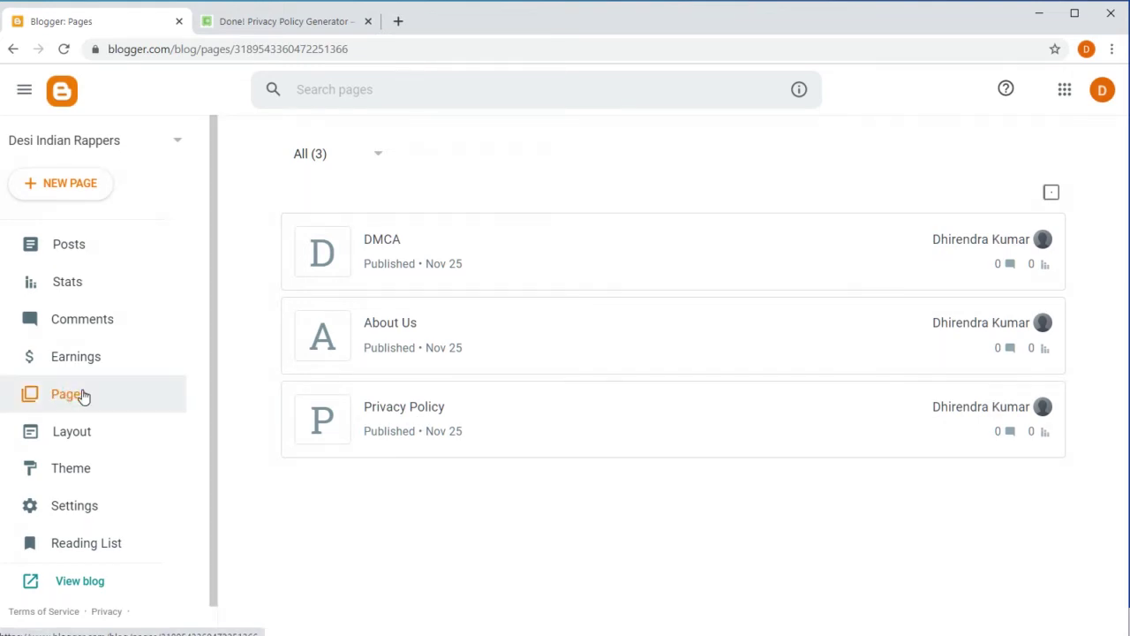
click(80, 183)
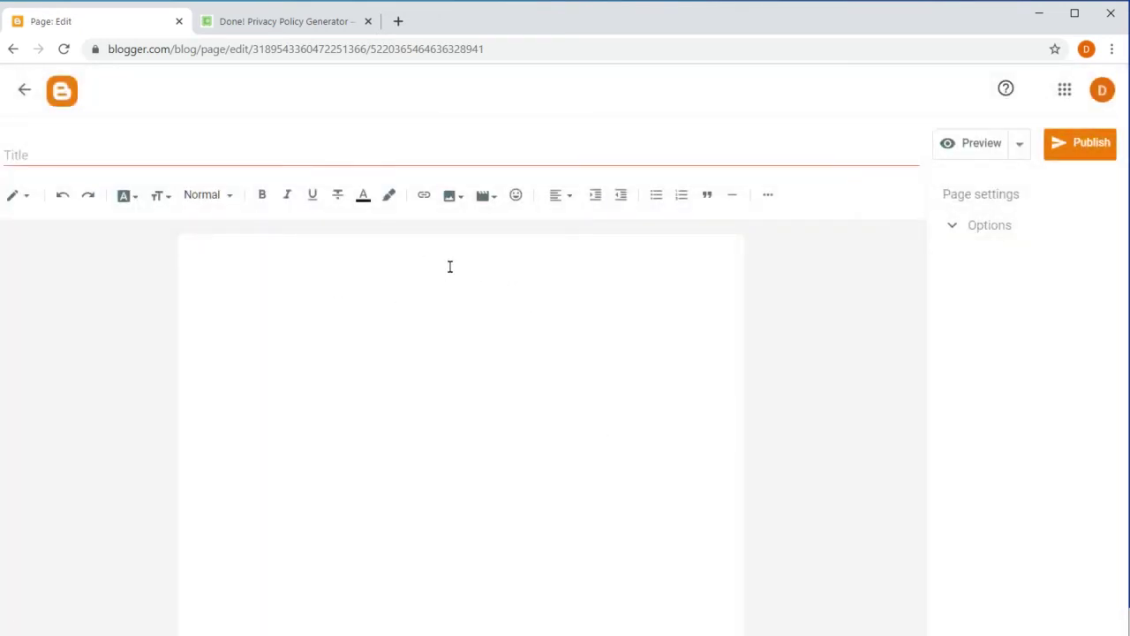
In the other browser tab, search Google for "disclaimer free generator" and open the disclaimergenerator.net result.
click(308, 21)
text(dis)
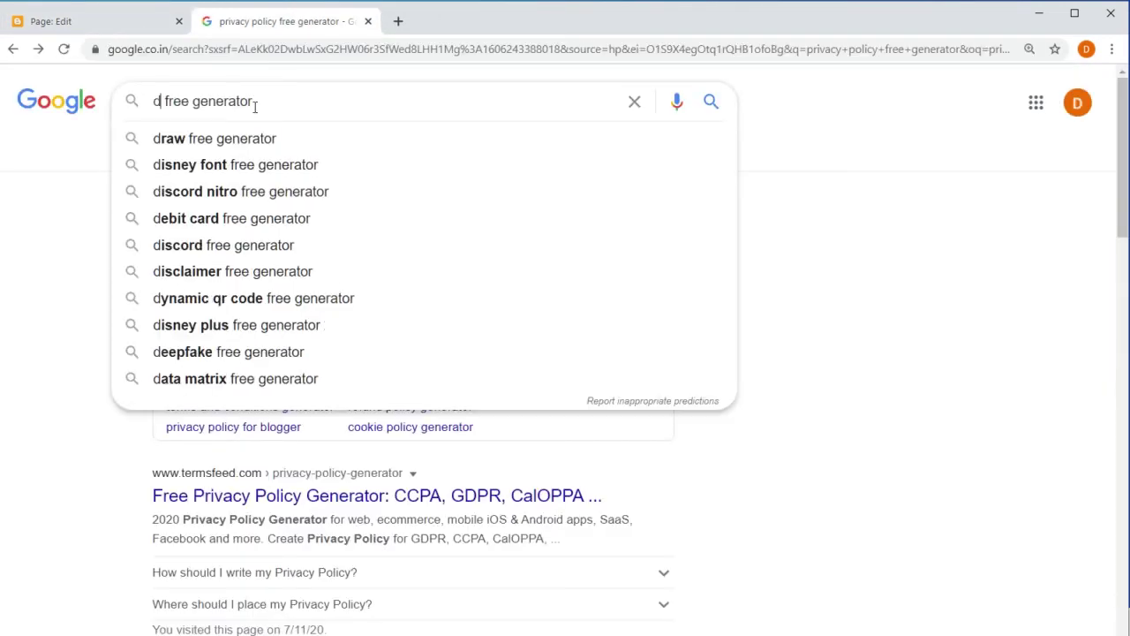
text(cla)
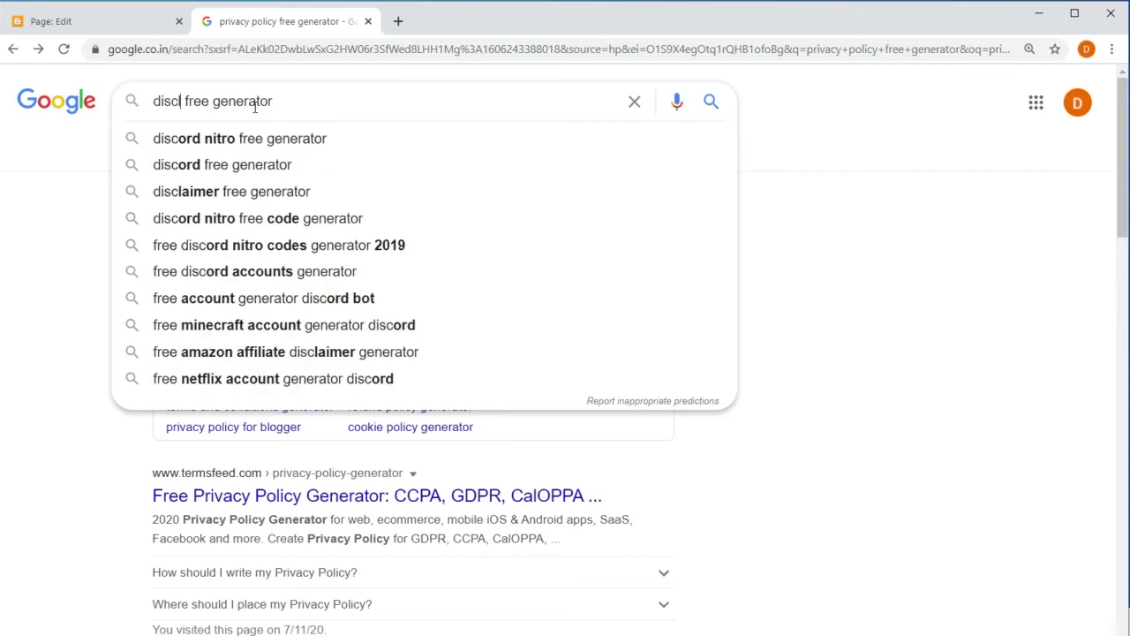
text(imer)
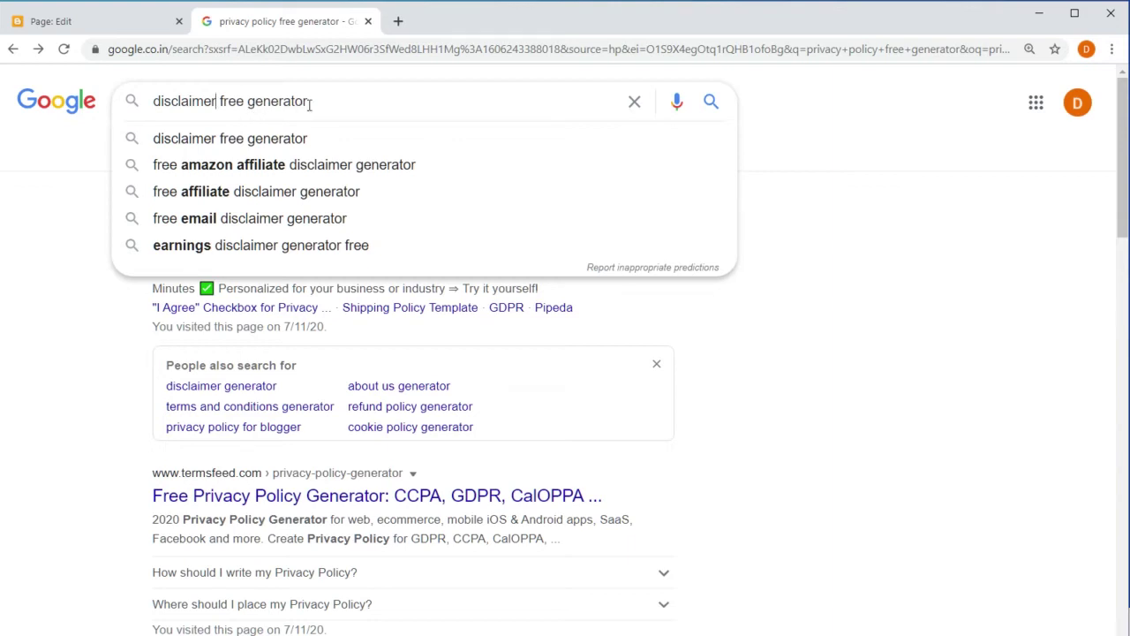
key(Return)
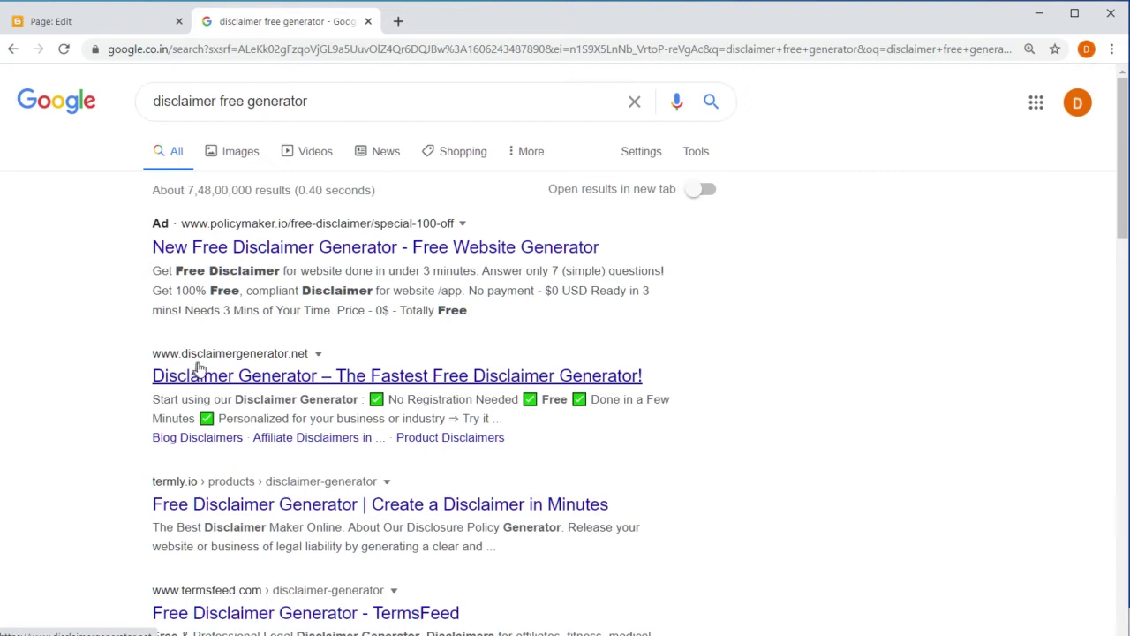
click(296, 380)
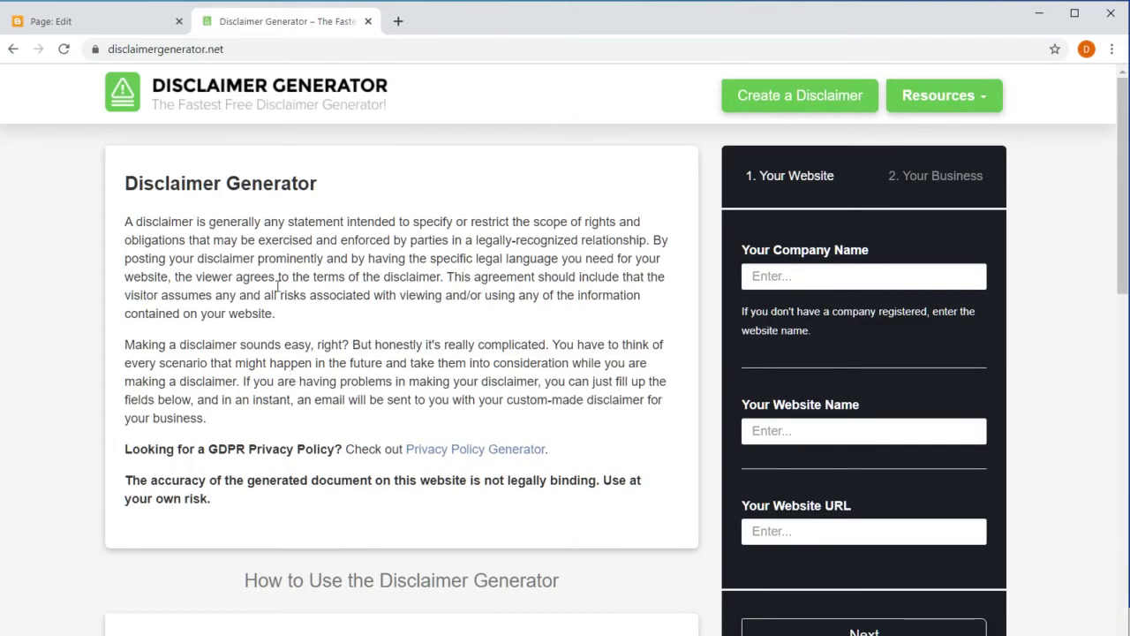
click(797, 281)
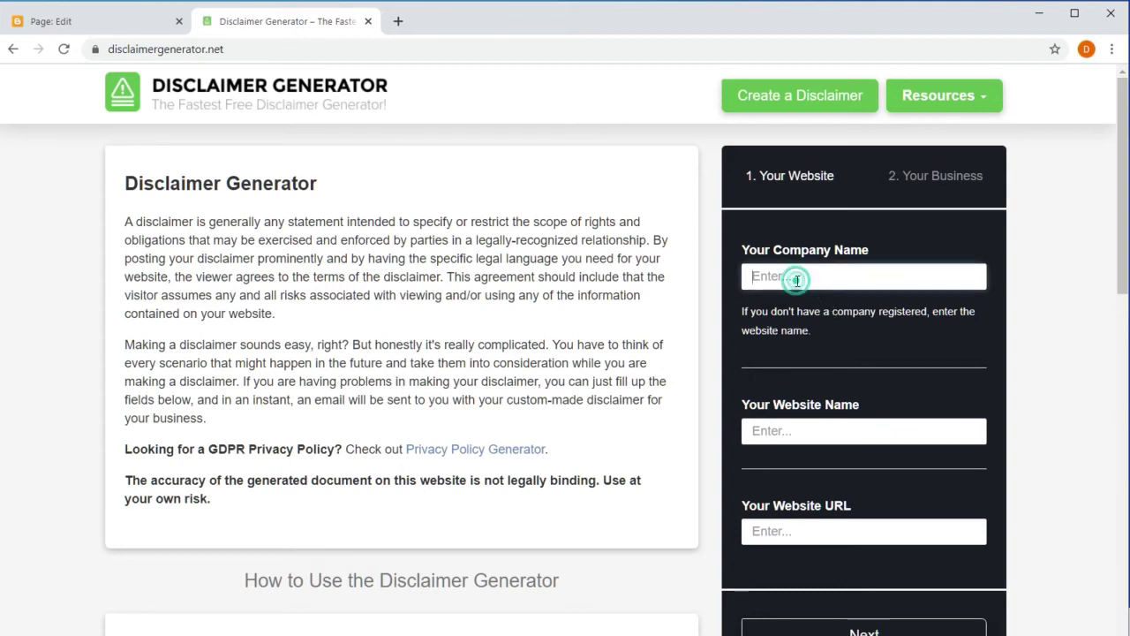
text(Desi indian Rappers)
click(789, 429)
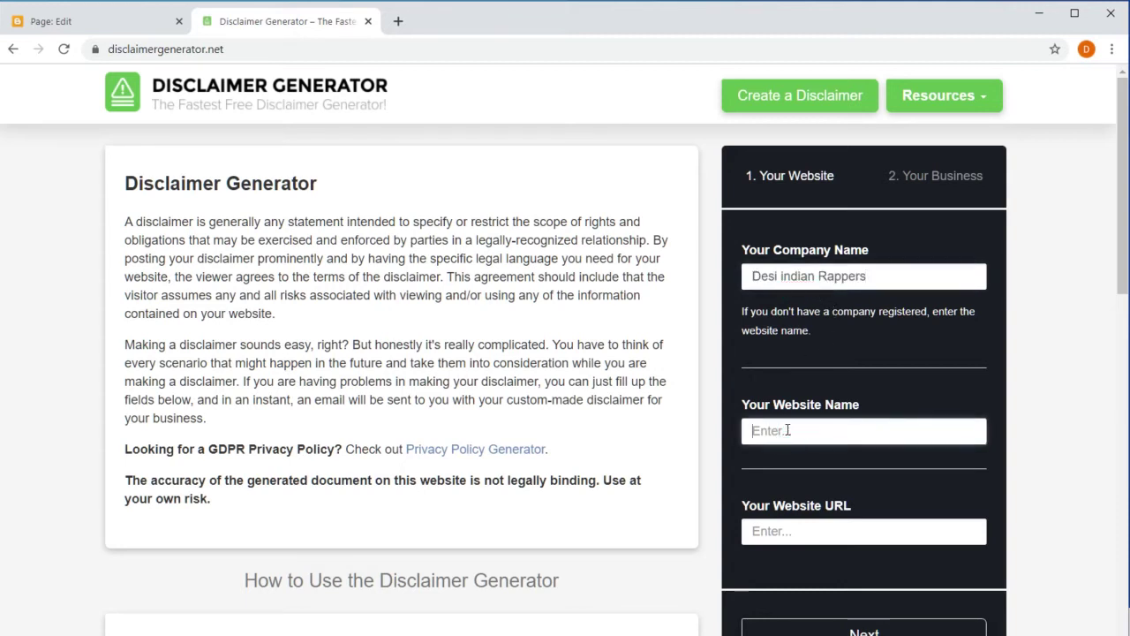
text(Desi Indian Rappers)
click(785, 531)
text(www.desiindianrappers.blogspot.com)
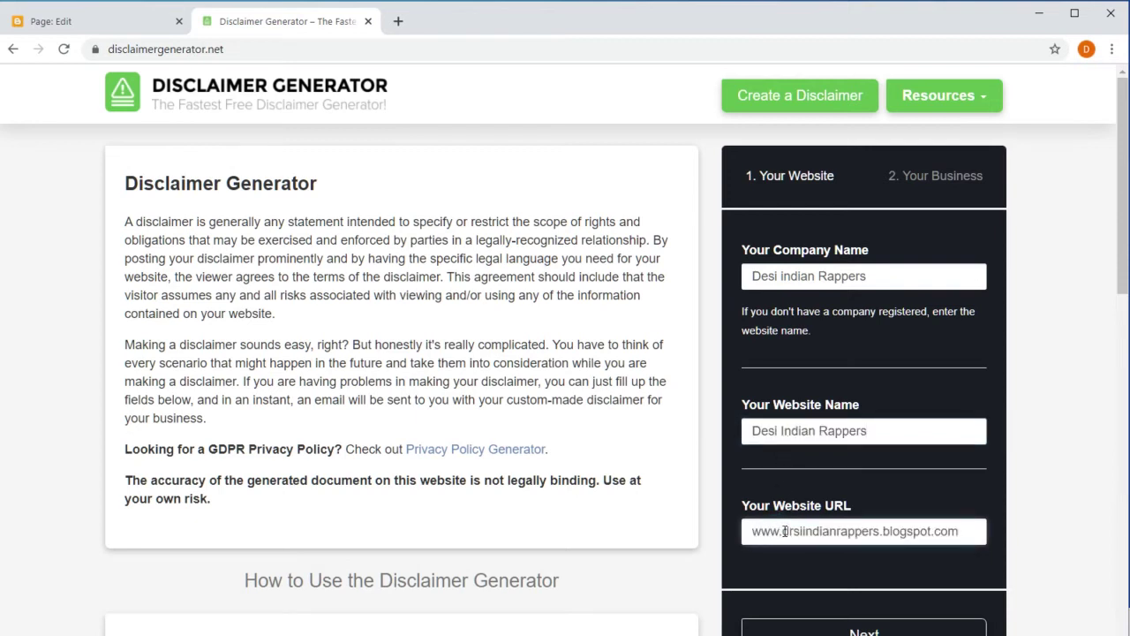
scroll(1123, 266, down, 1)
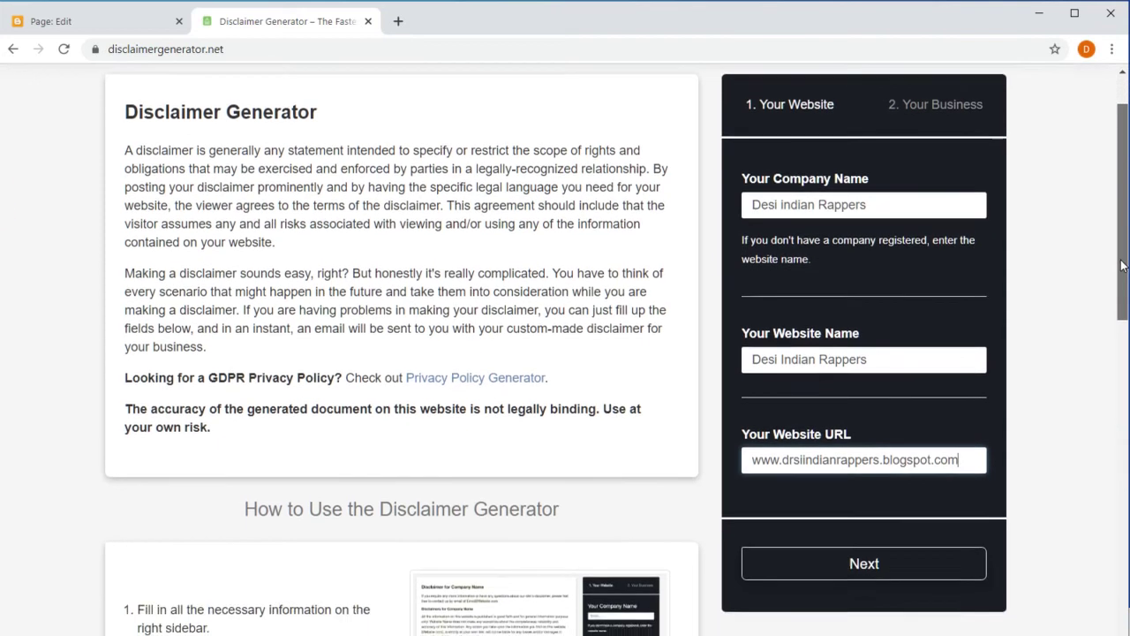
click(862, 548)
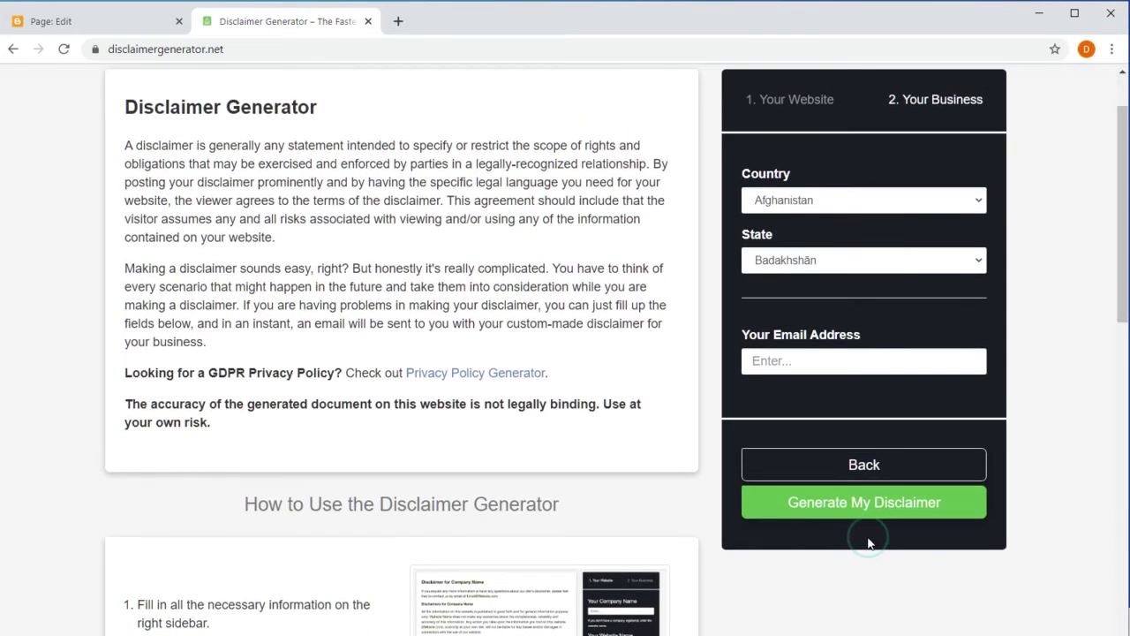
Set the country in the disclaimer's business details to India.
click(981, 201)
drag(978, 238, 978, 344)
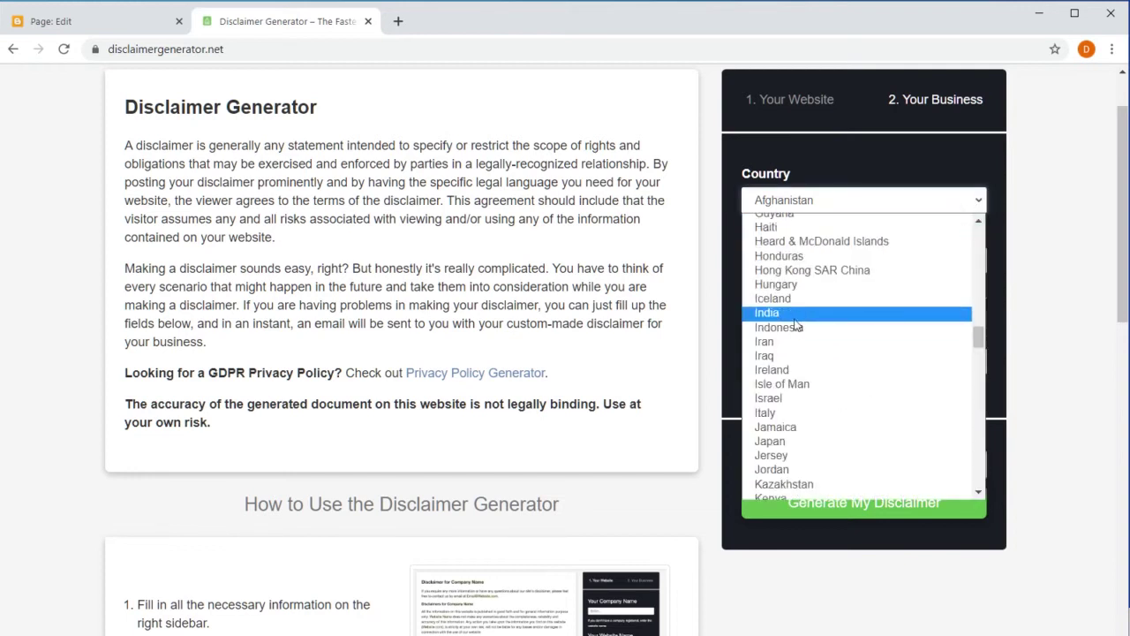
click(797, 319)
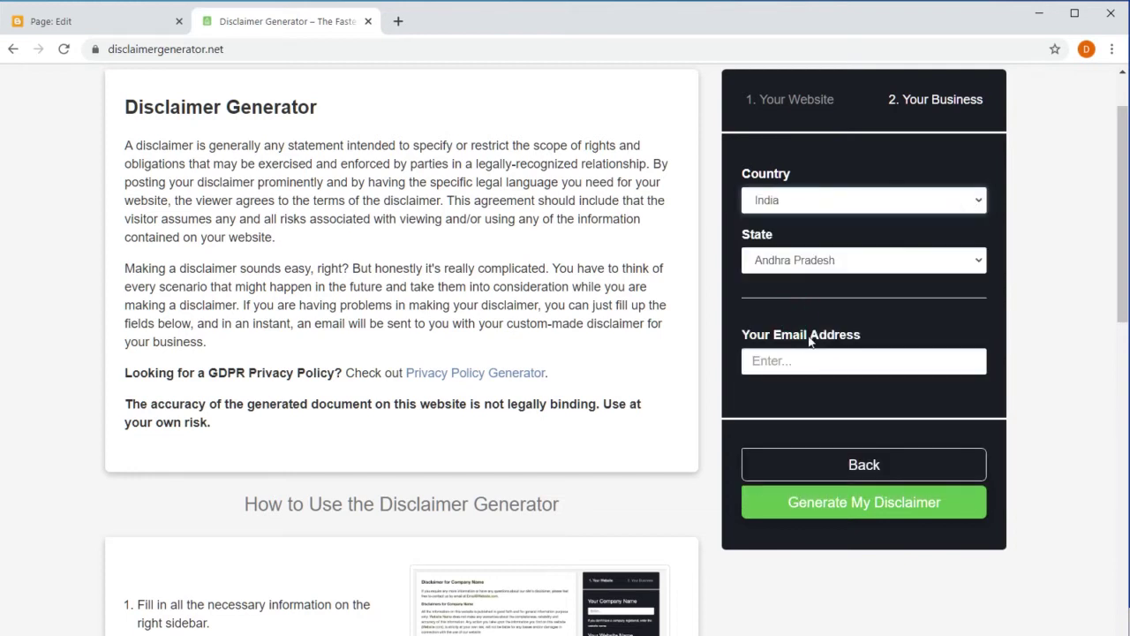
Set the state to Uttar Pradesh, fill in the contact e-mail address, and generate the disclaimer.
click(980, 263)
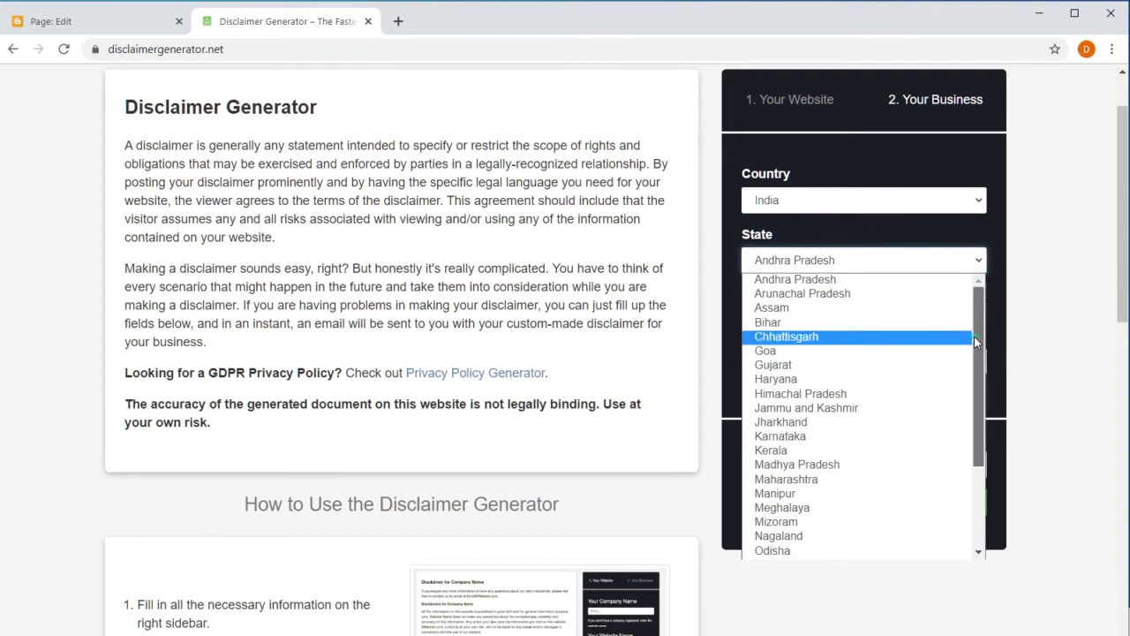
drag(974, 336, 967, 472)
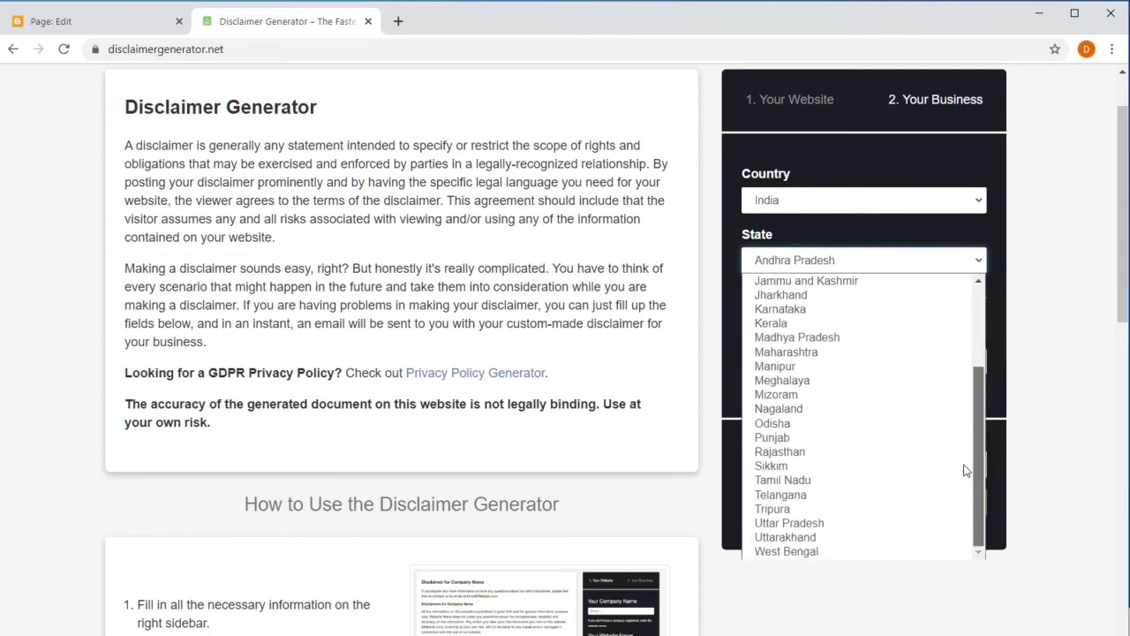
click(834, 527)
click(783, 361)
key(ctrl+v)
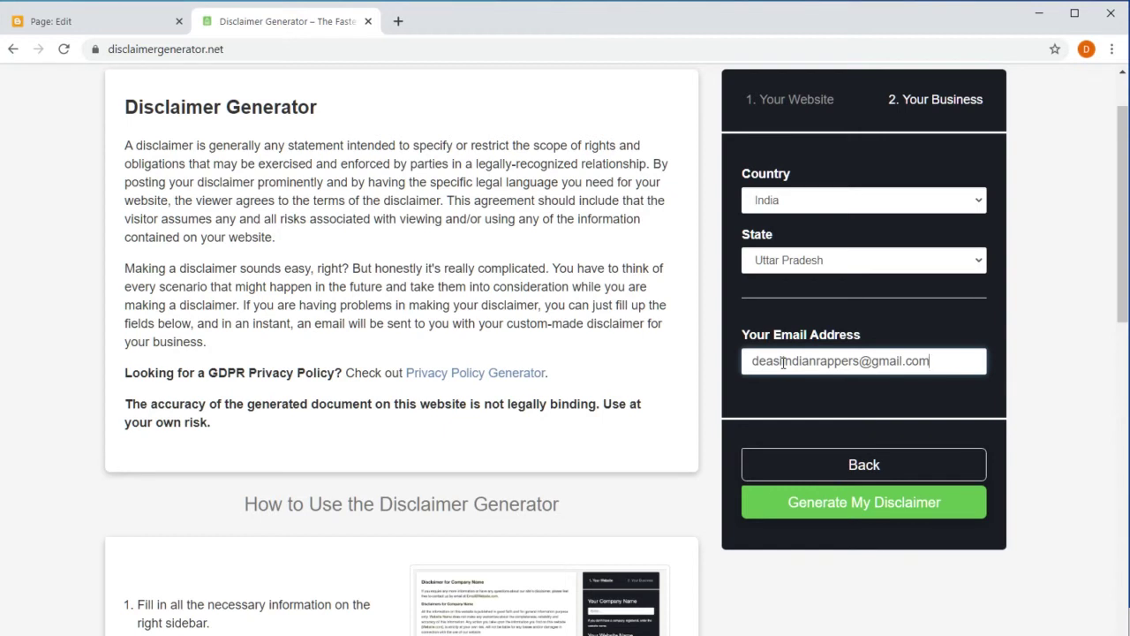
click(874, 503)
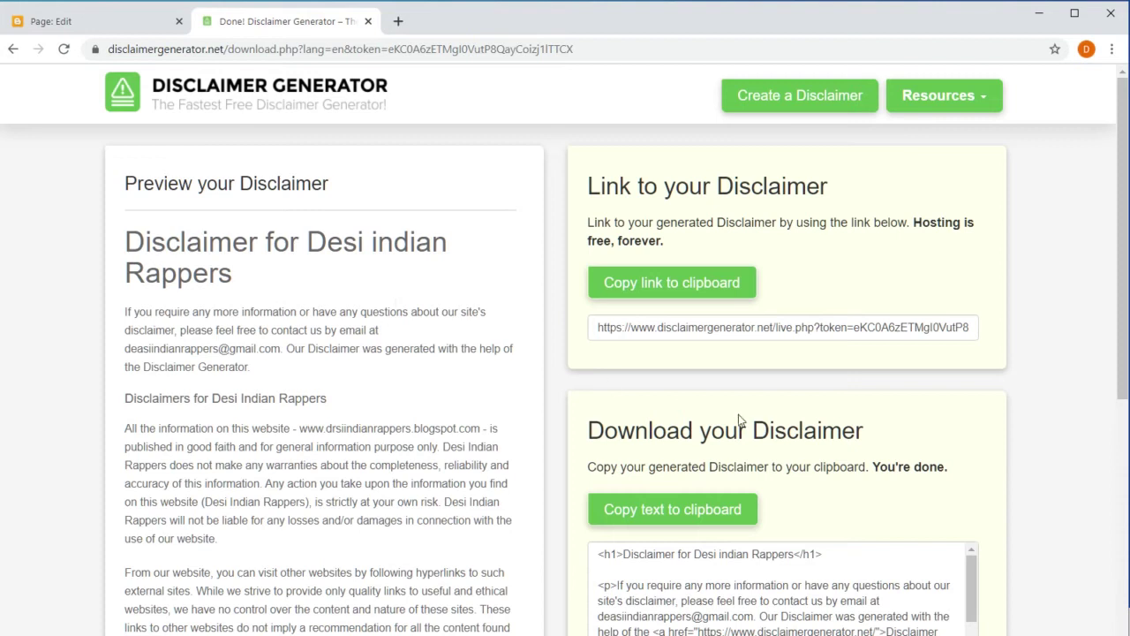
Copy the complete HTML code of the generated disclaimer from the download section.
drag(1124, 327, 1109, 454)
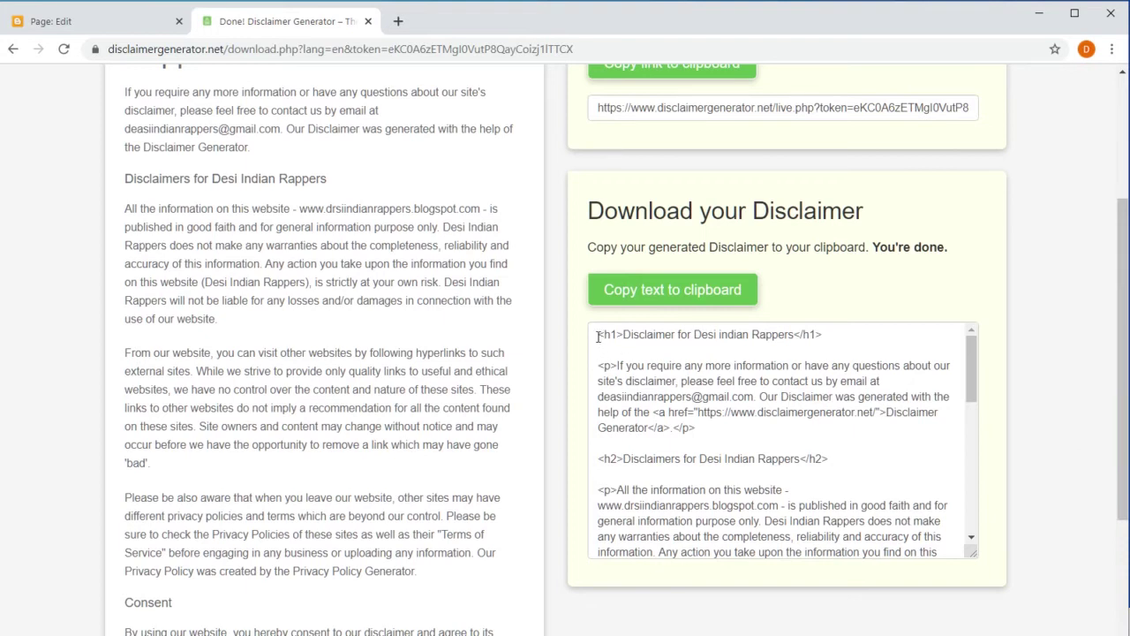
drag(597, 335, 910, 585)
right_click(656, 360)
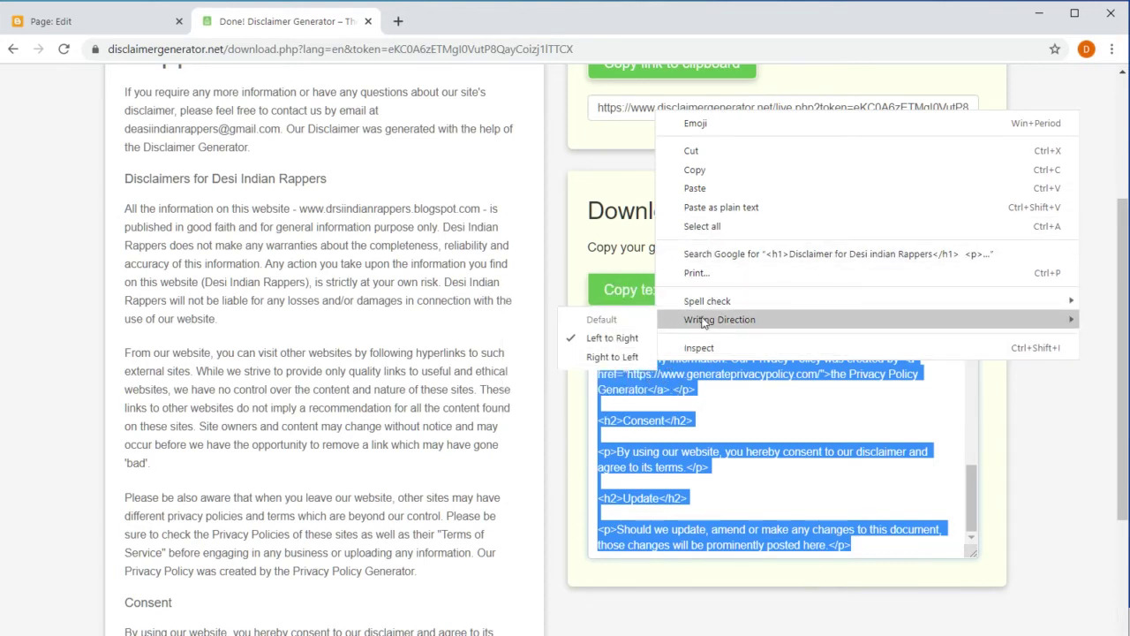
Back in the Blogger page editor, paste the disclaimer code in HTML view and switch to Compose view.
click(97, 21)
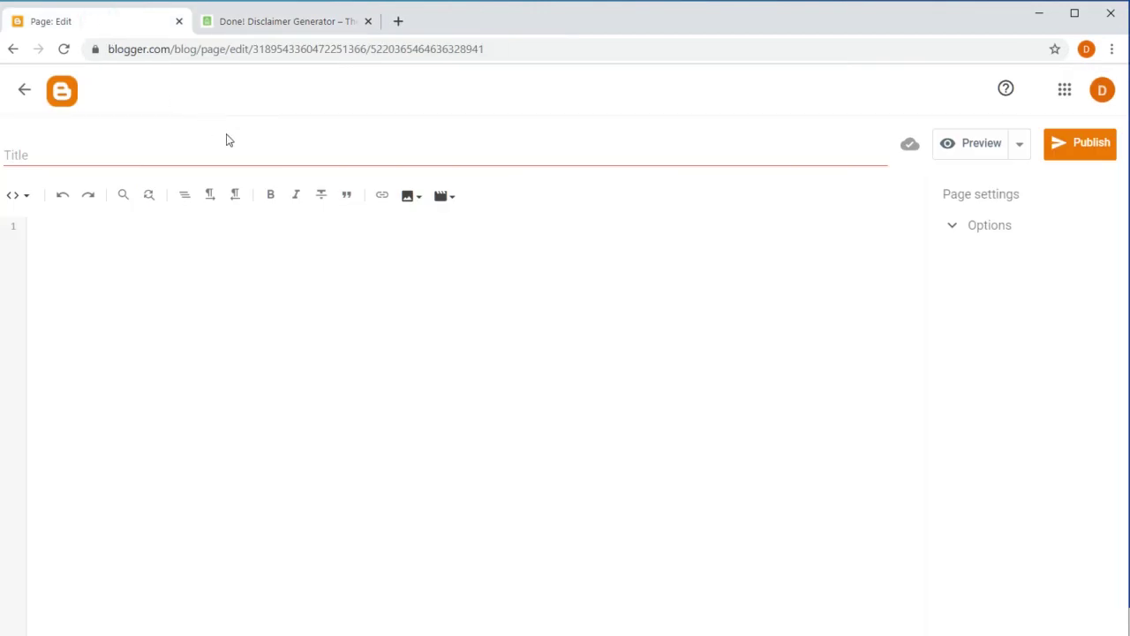
click(27, 198)
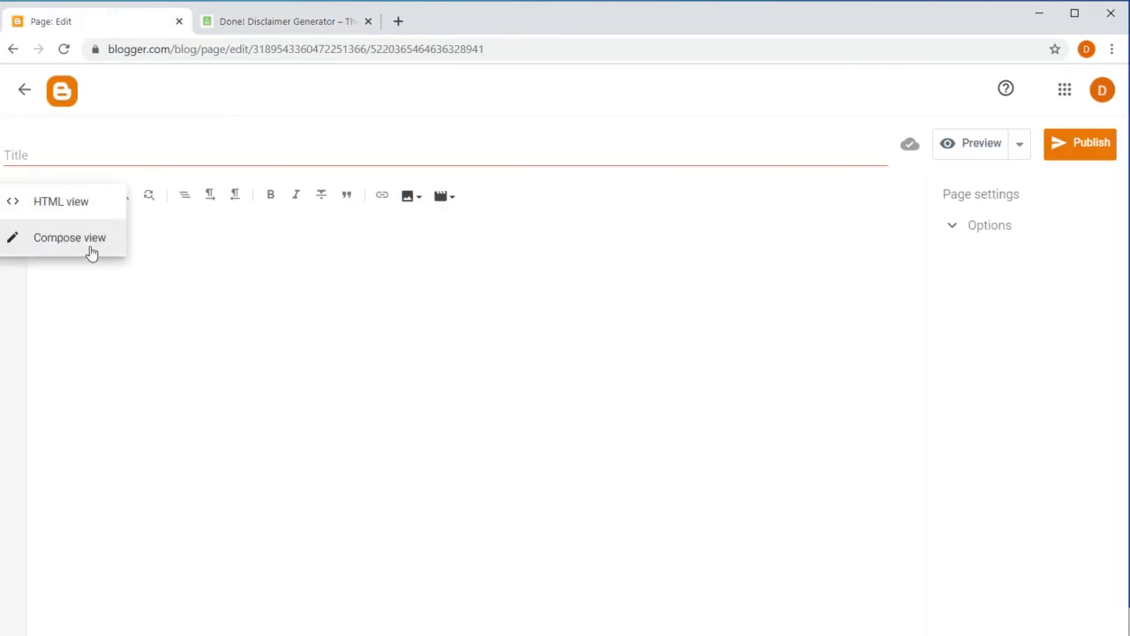
click(59, 208)
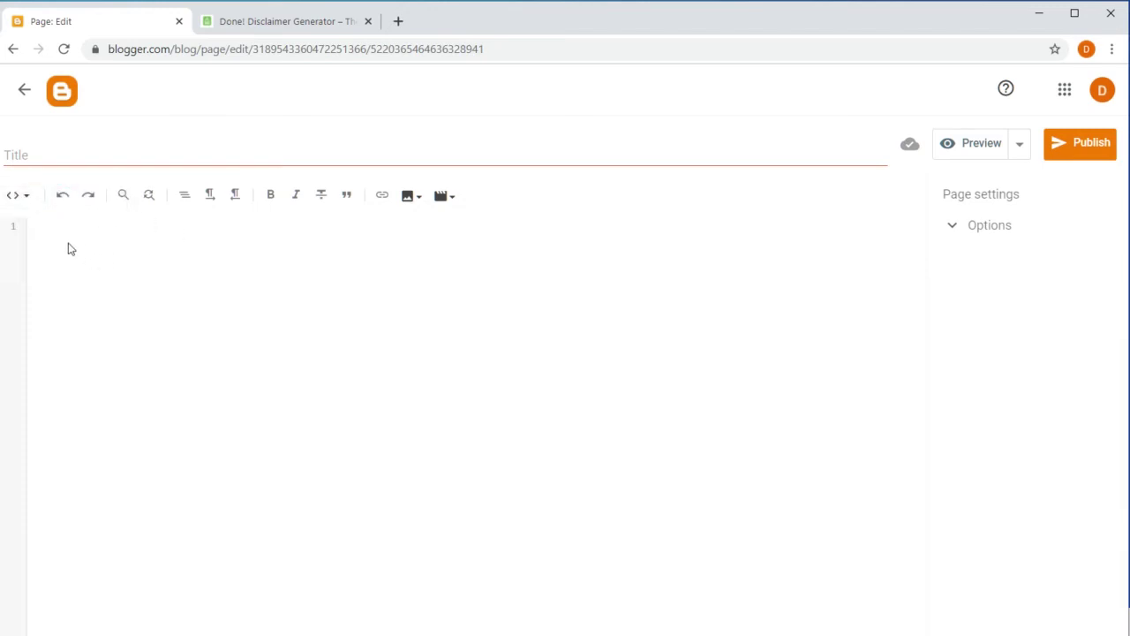
right_click(50, 234)
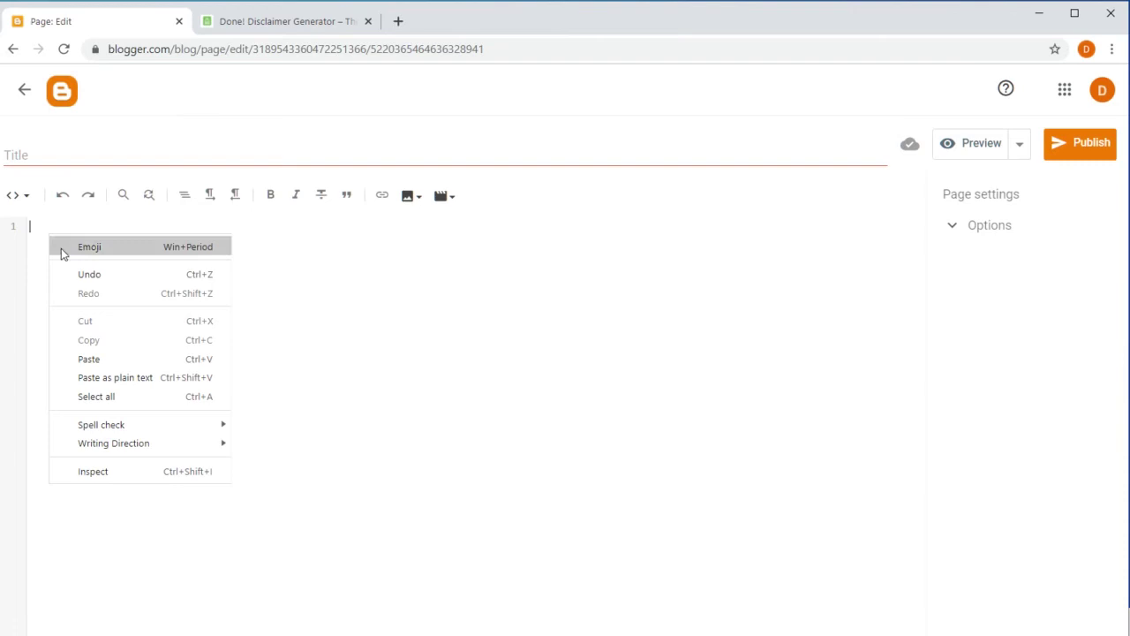
click(102, 357)
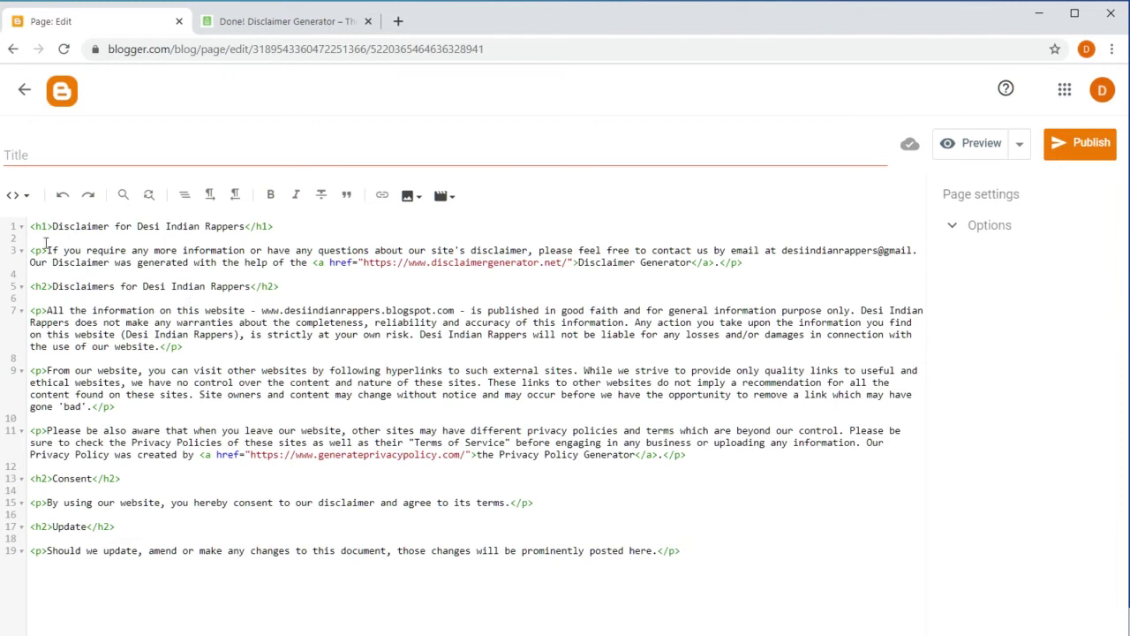
click(19, 195)
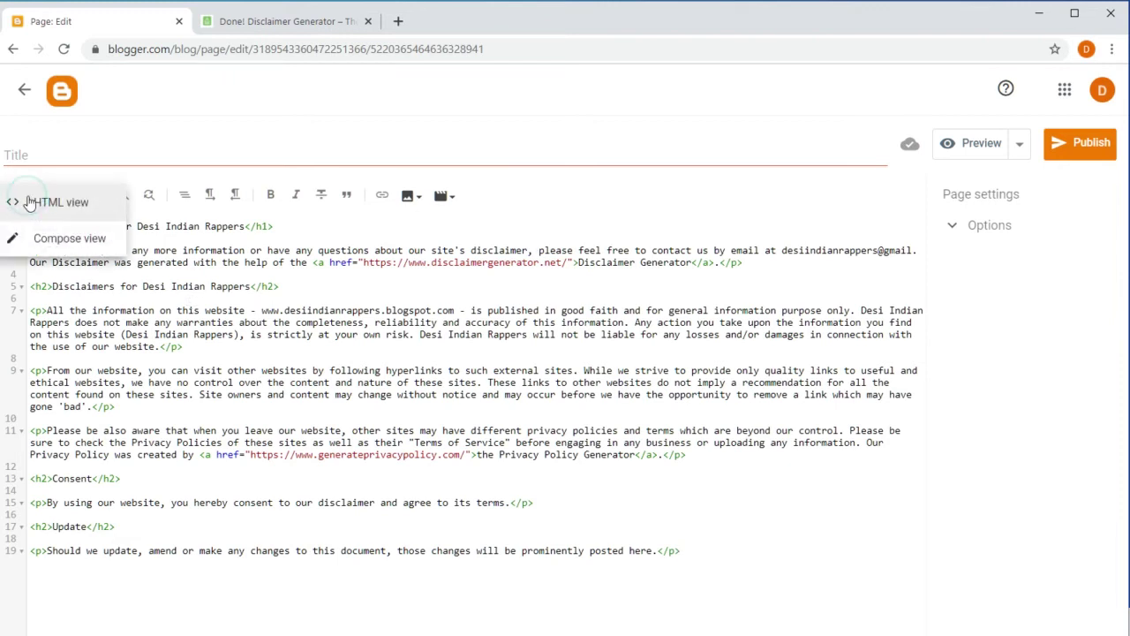
click(55, 240)
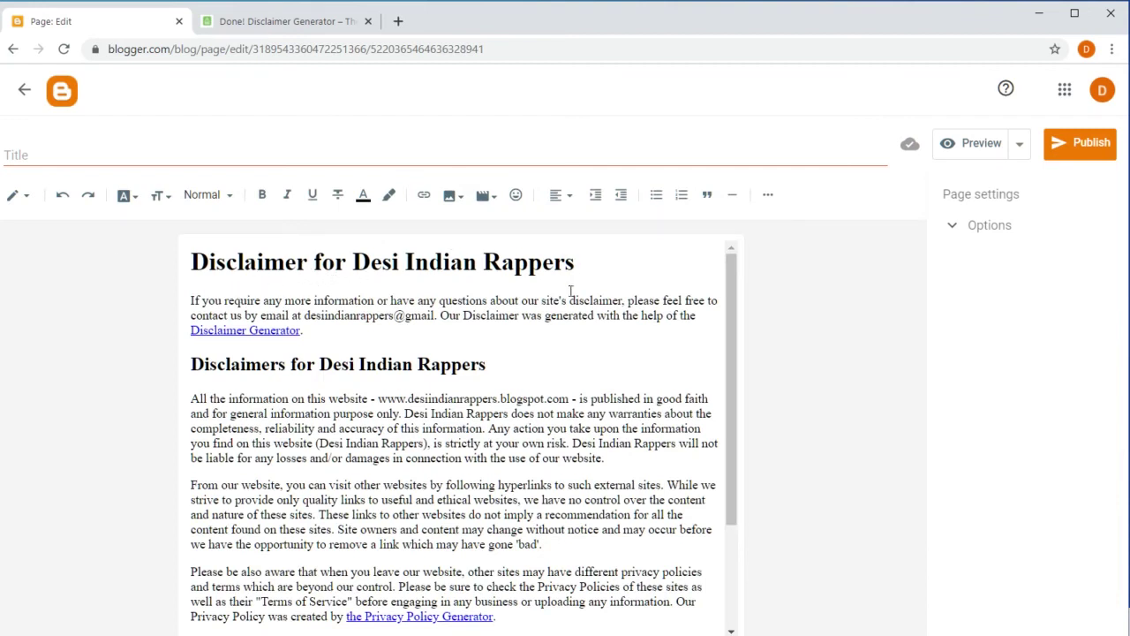
Copy the word "Disclaimer" from the page's main heading and paste it as the page title.
drag(306, 263, 193, 263)
right_click(251, 260)
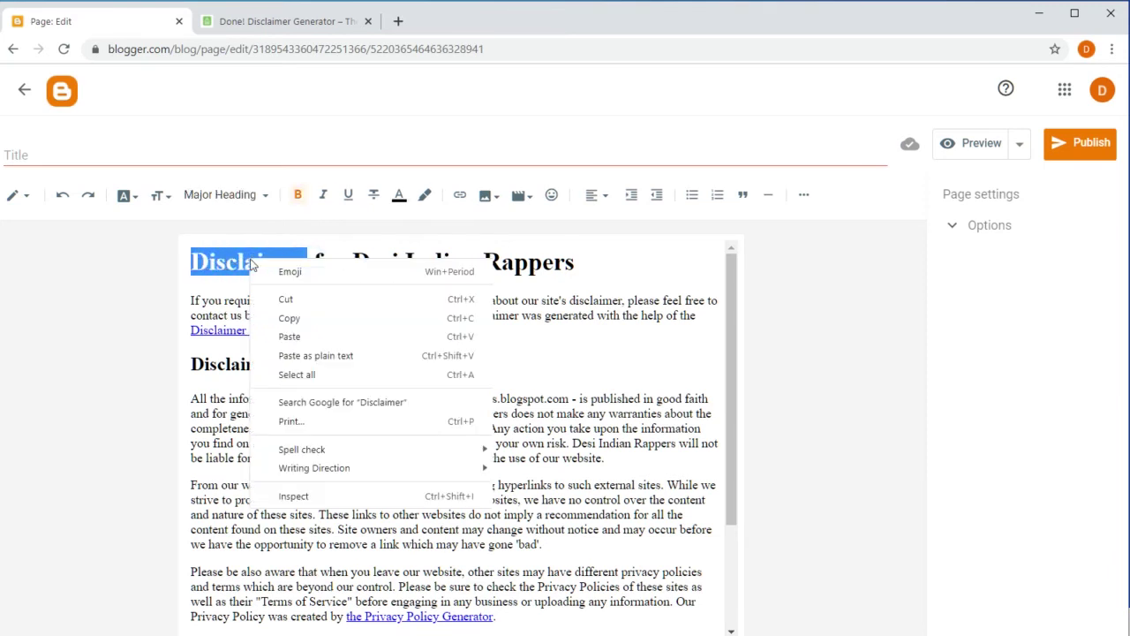
click(288, 316)
click(11, 155)
right_click(12, 154)
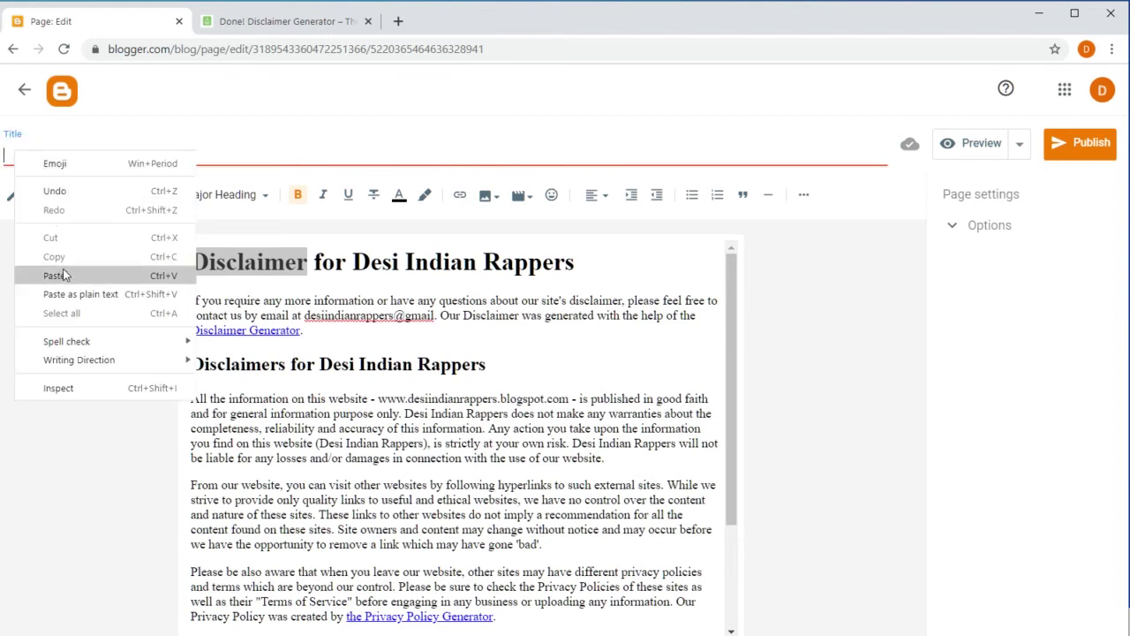
click(55, 275)
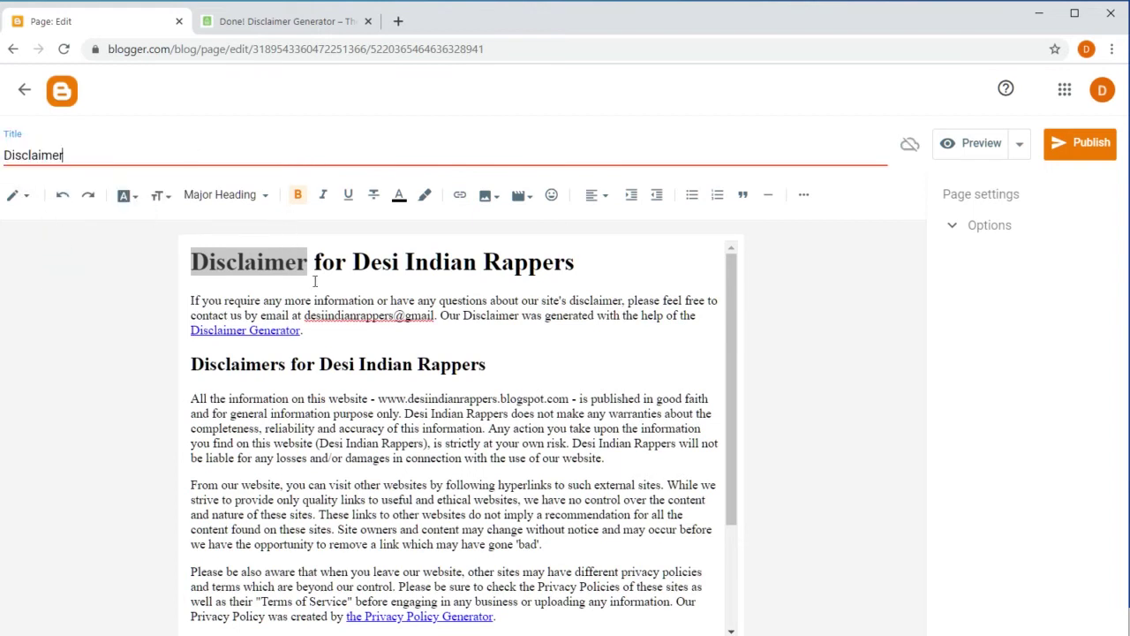
Delete the sentences crediting the Disclaimer Generator and the Privacy Policy Generator from the disclaimer text.
click(336, 317)
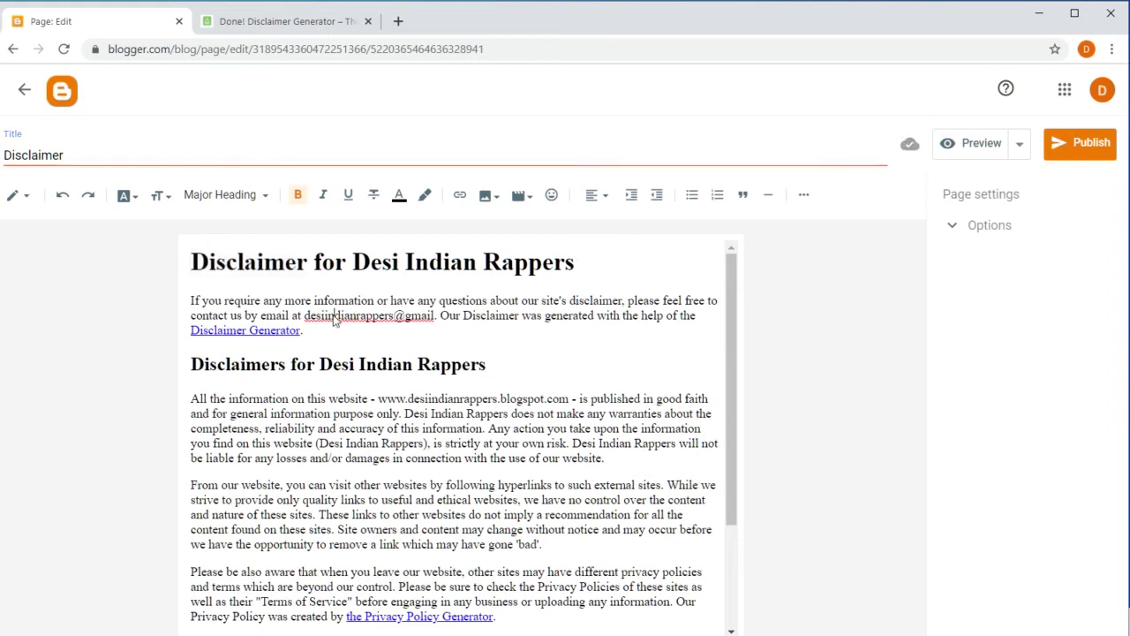
right_click(336, 316)
click(626, 267)
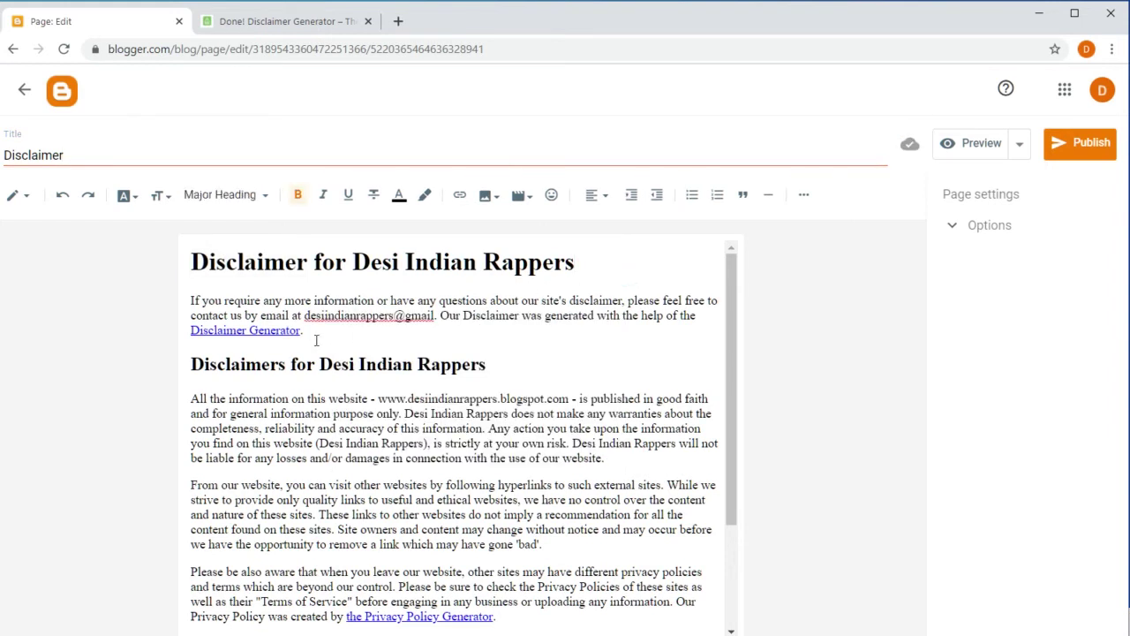
scroll(262, 332, down, 3)
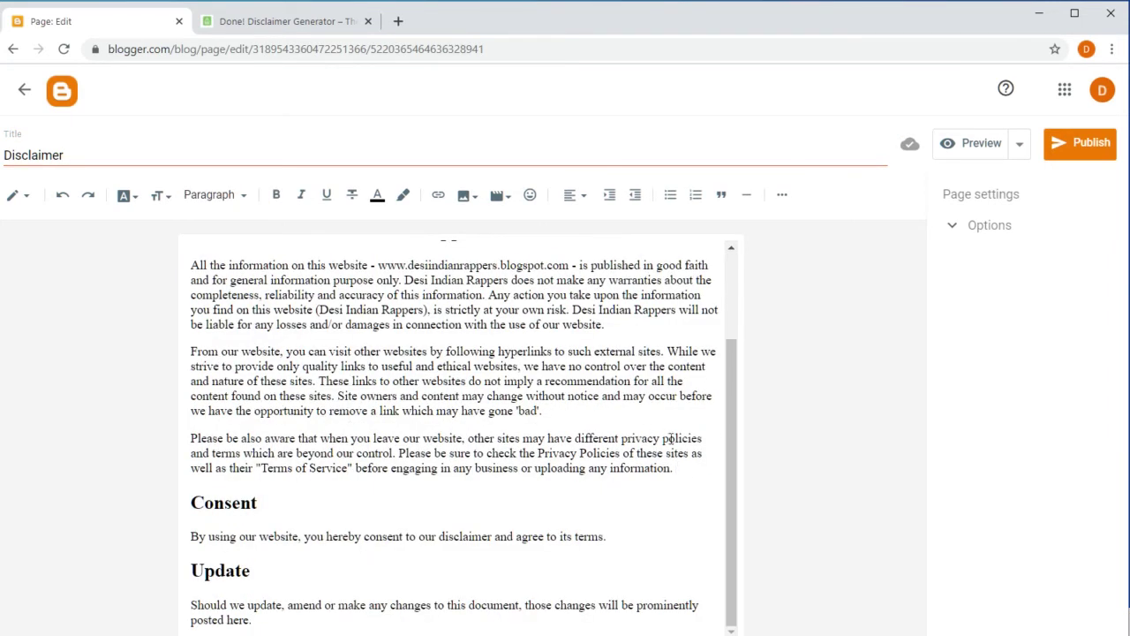
drag(729, 452, 752, 368)
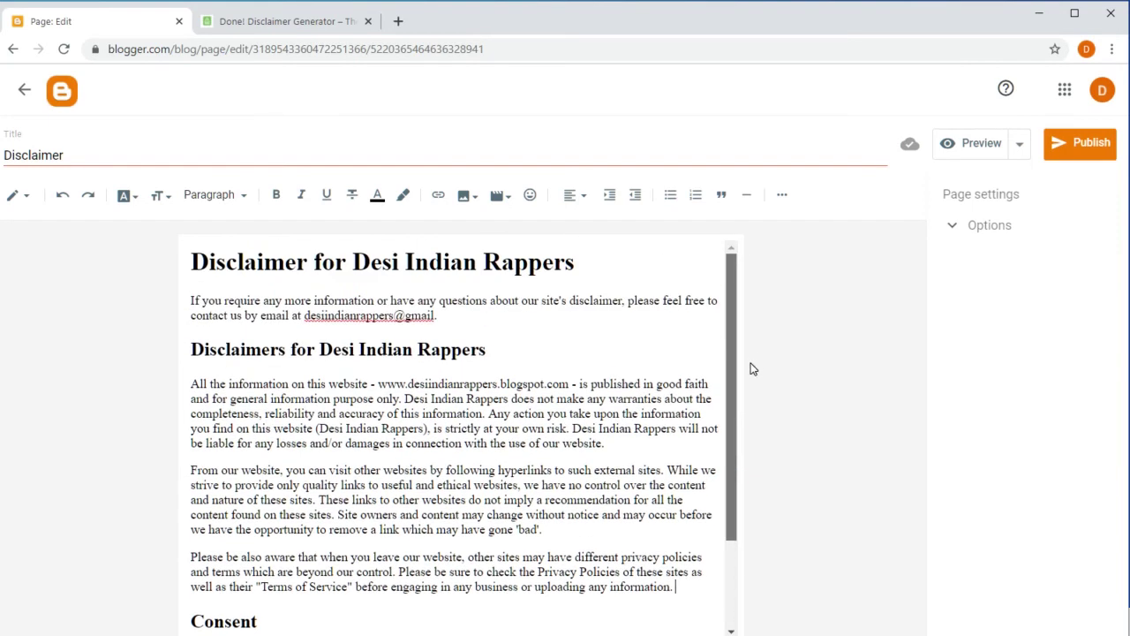
Save the Disclaimer page and publish it to the blog.
click(1020, 146)
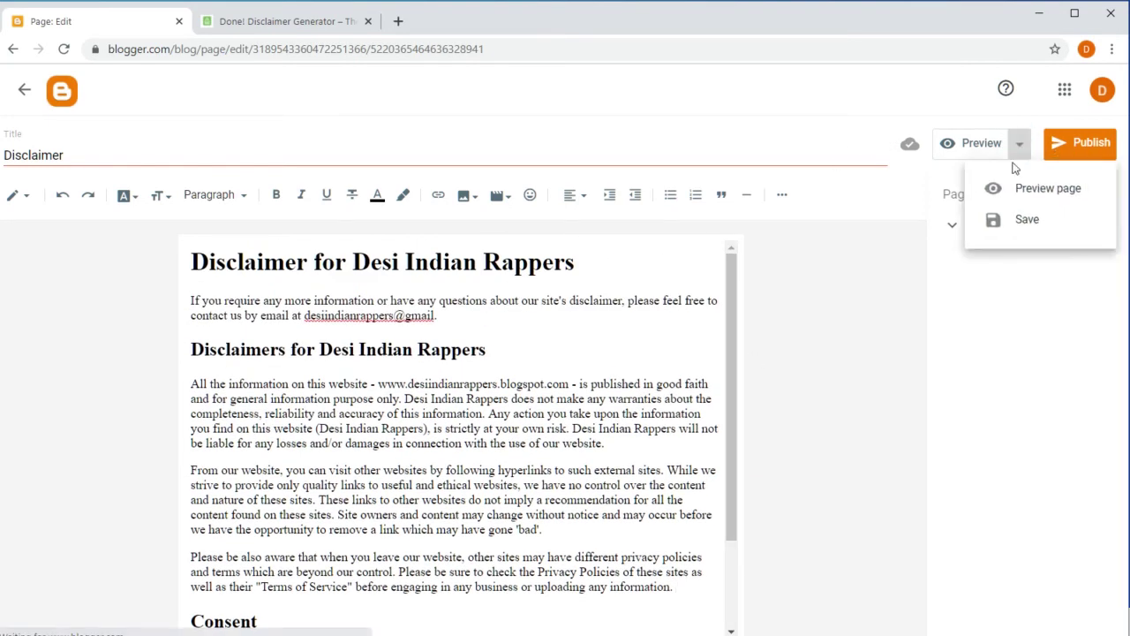
click(1016, 223)
click(1085, 145)
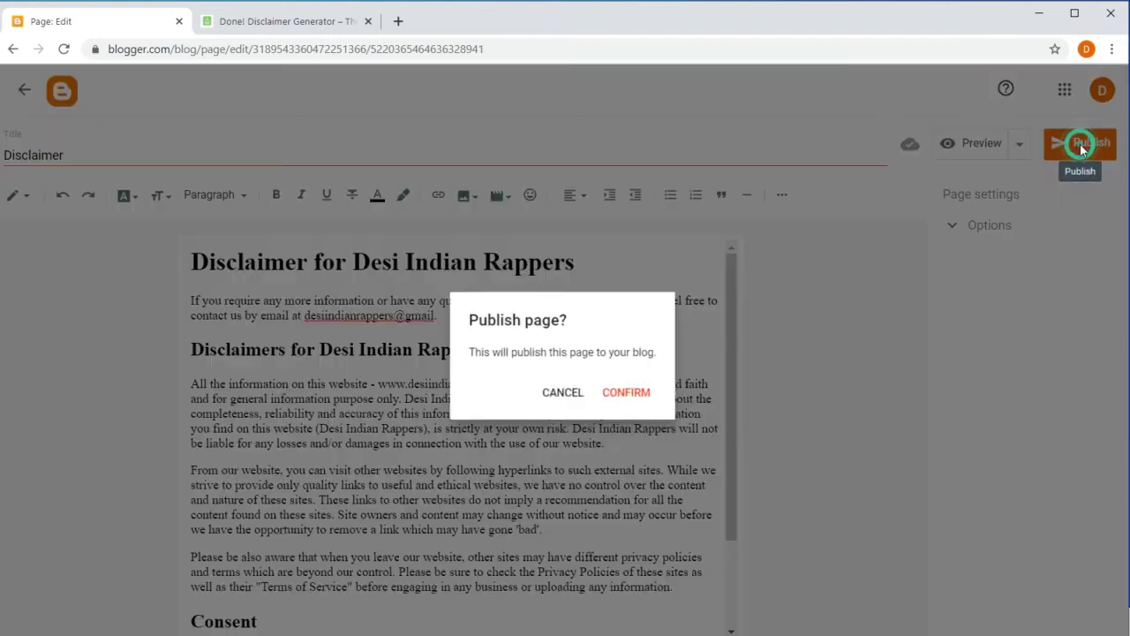
click(627, 397)
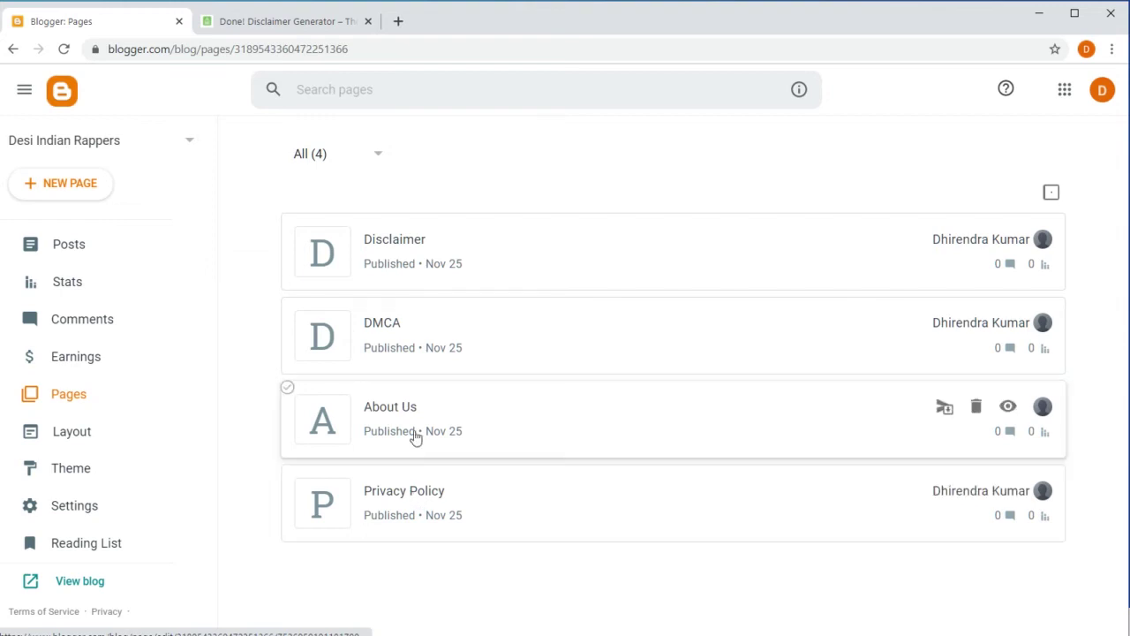
In the other browser tab, return to the Google home page and open Google Drive from the Google apps.
click(306, 22)
key(alt+Left)
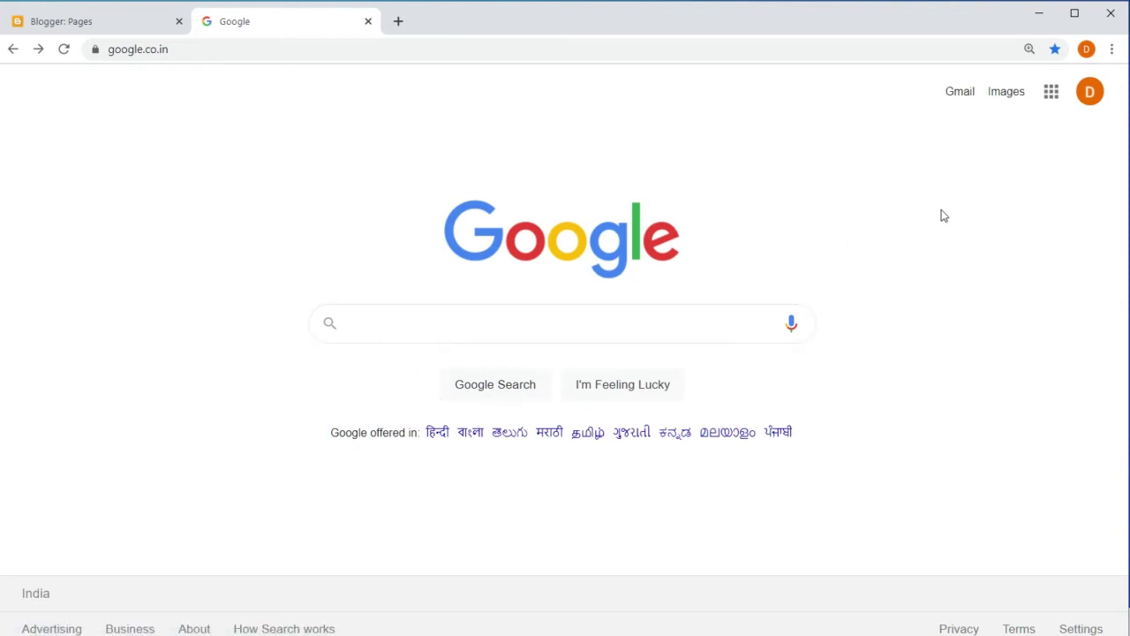
click(1053, 95)
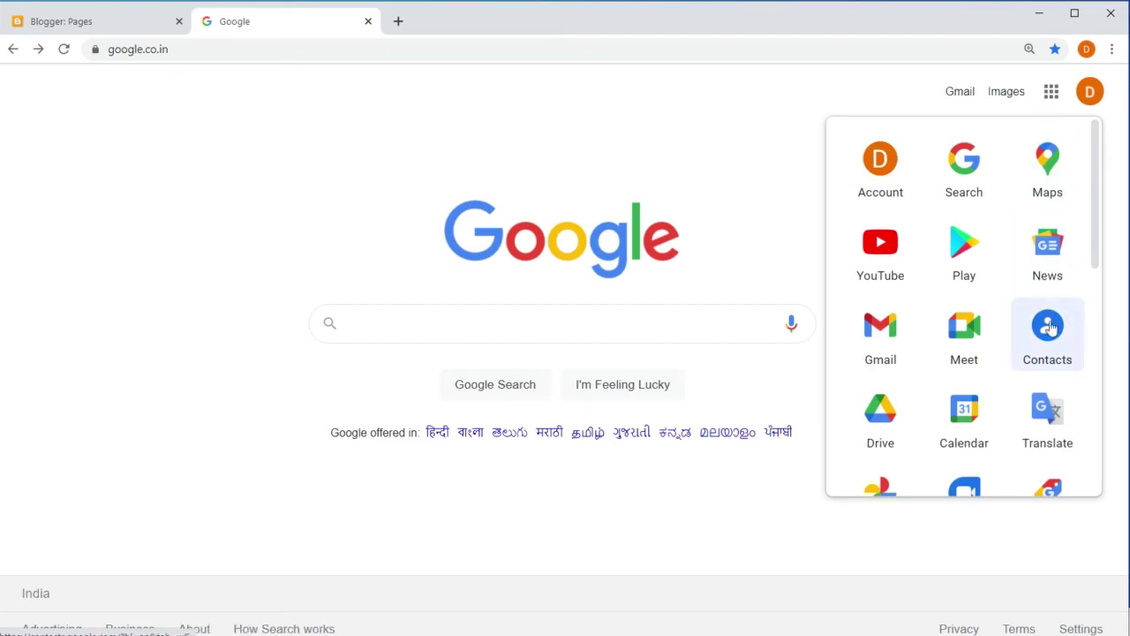
click(885, 415)
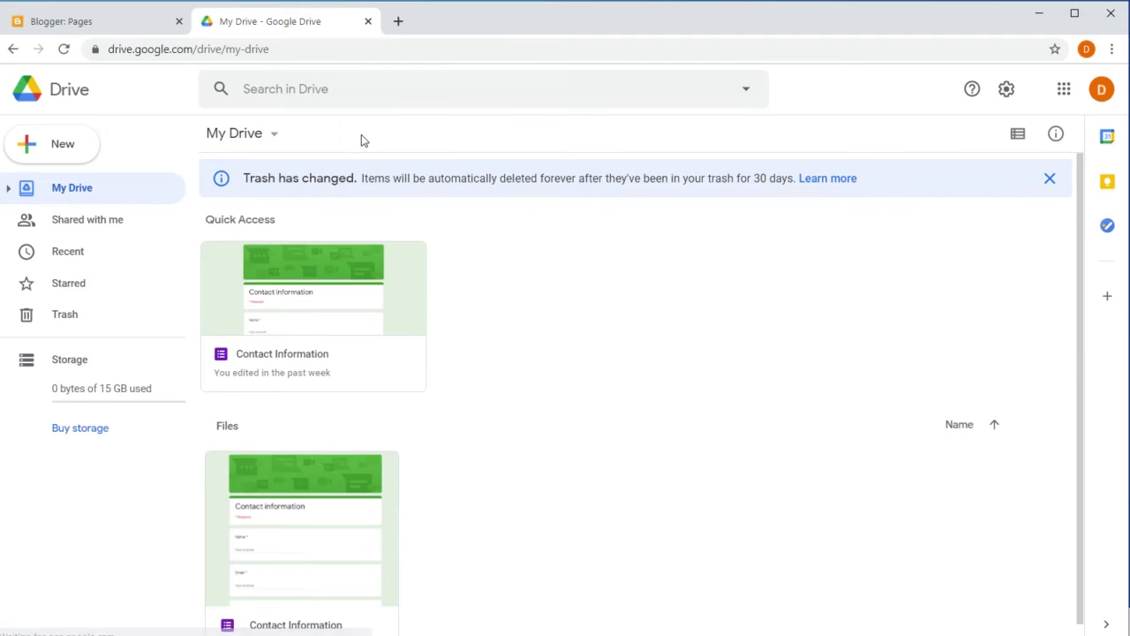
Create a Google Form in My Drive from the Contact Information template and dismiss the form creation tip.
click(274, 134)
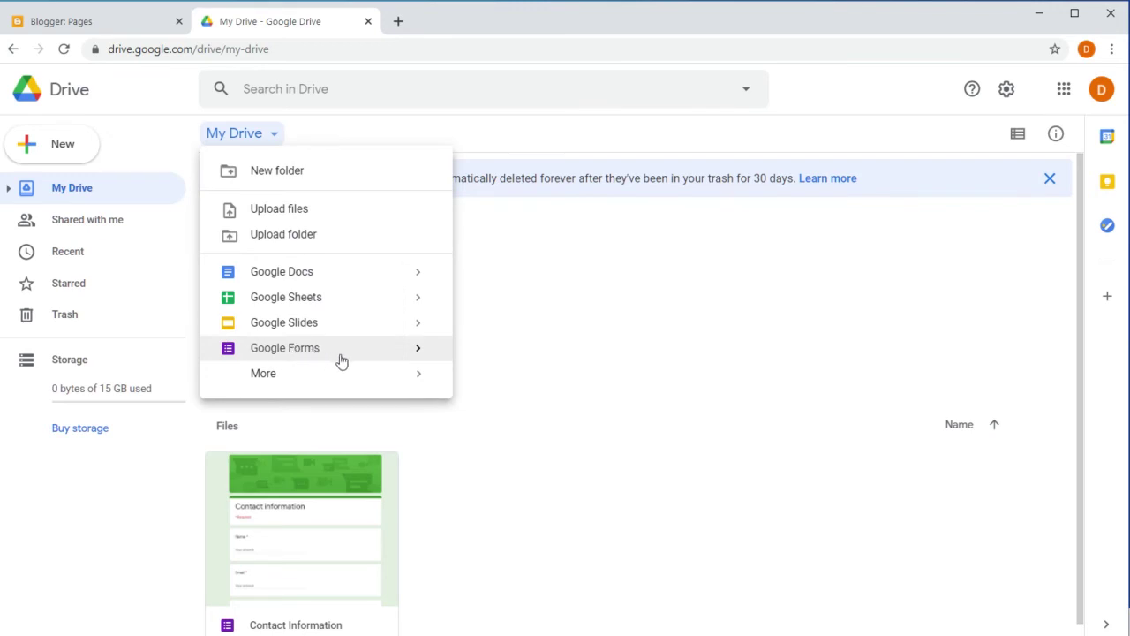
click(419, 350)
click(418, 351)
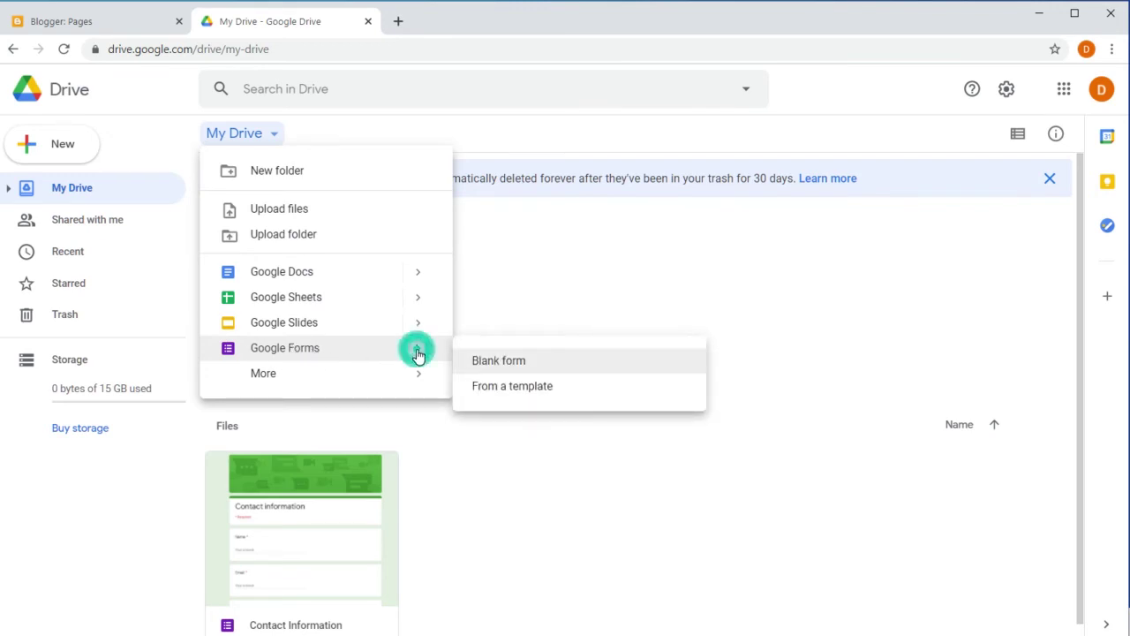
click(517, 392)
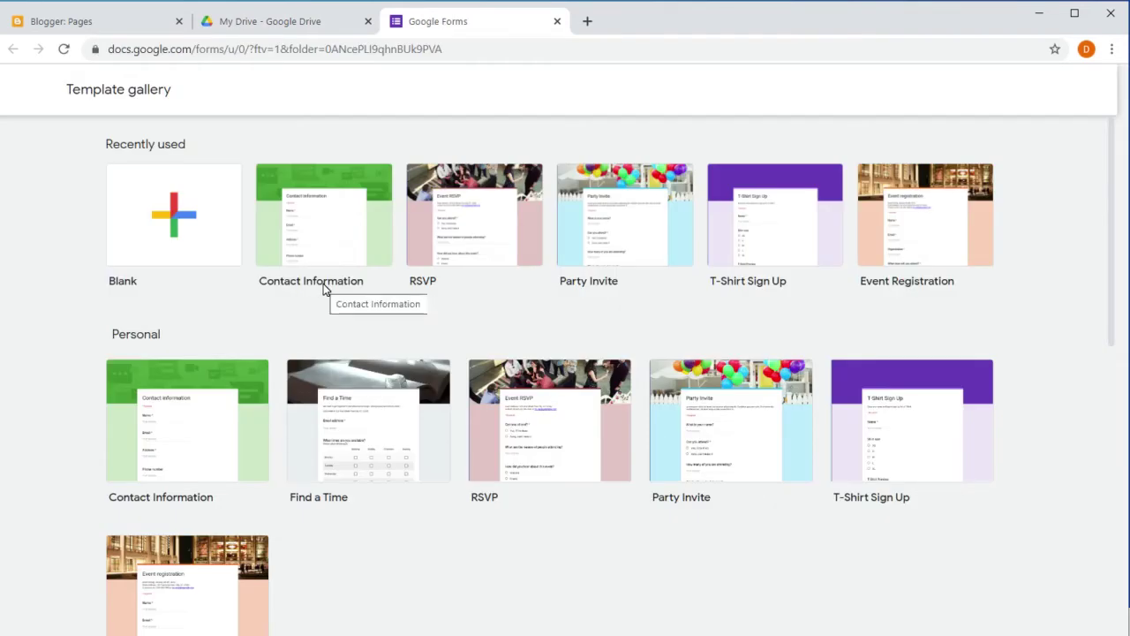
click(317, 247)
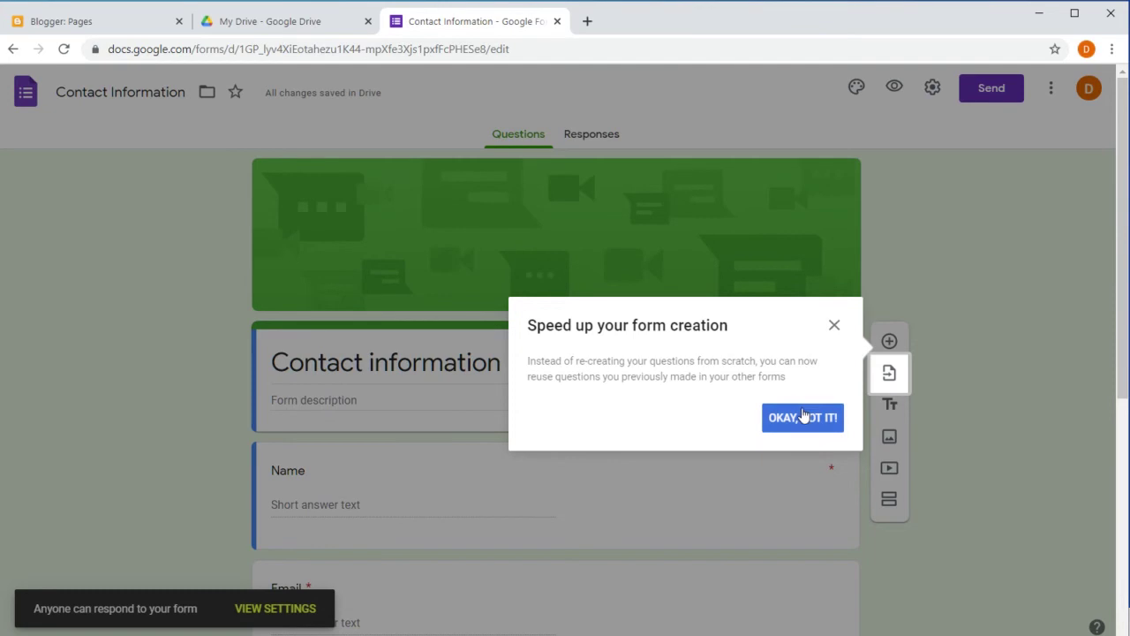
click(834, 325)
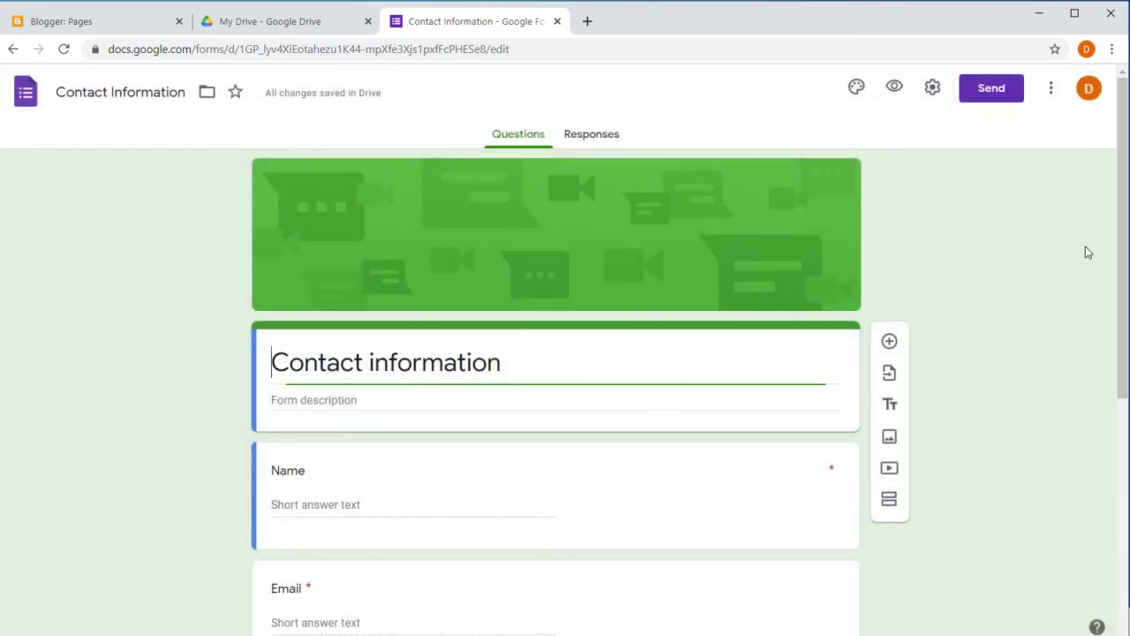
Examine the contact form's questions, from the Name and Email fields down to Phone number and Comments.
drag(1124, 240, 1120, 317)
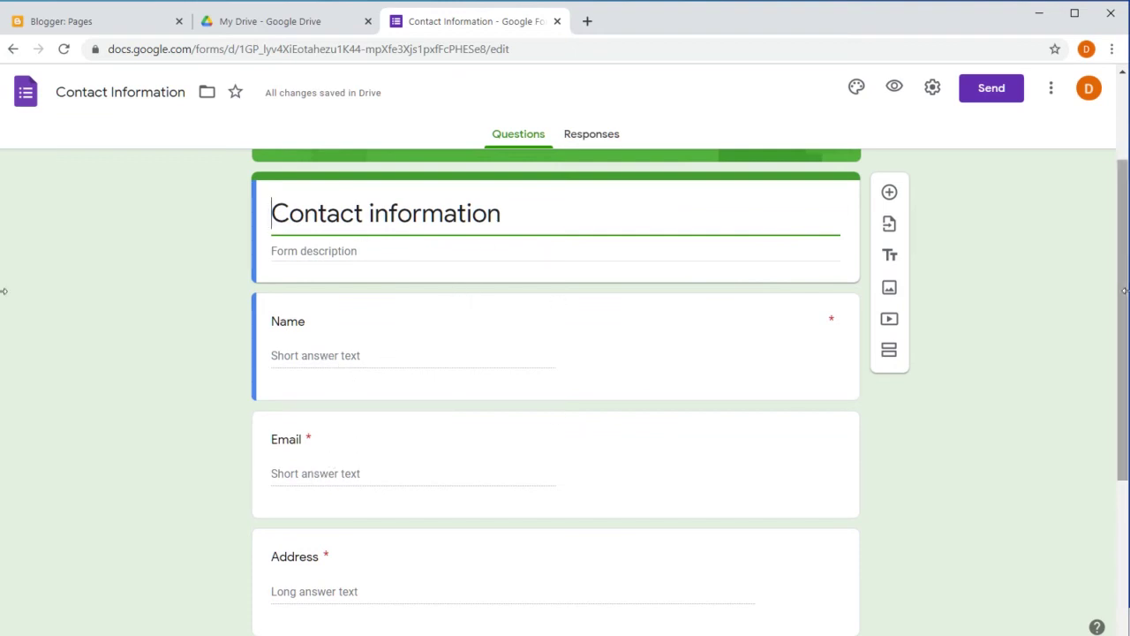
drag(1125, 305, 1112, 415)
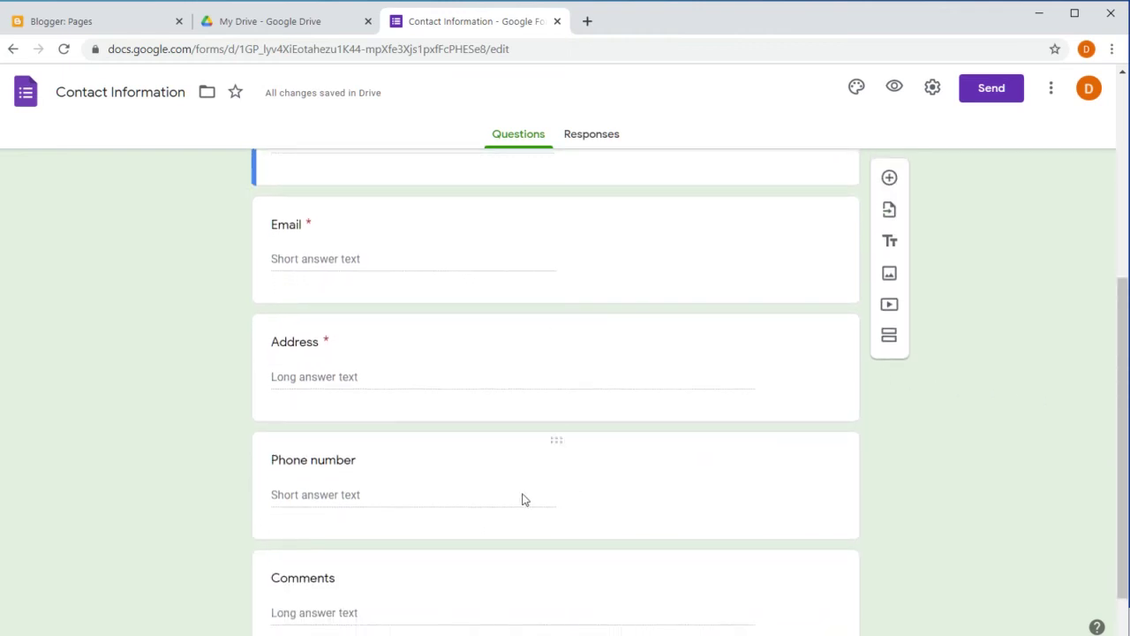
click(557, 438)
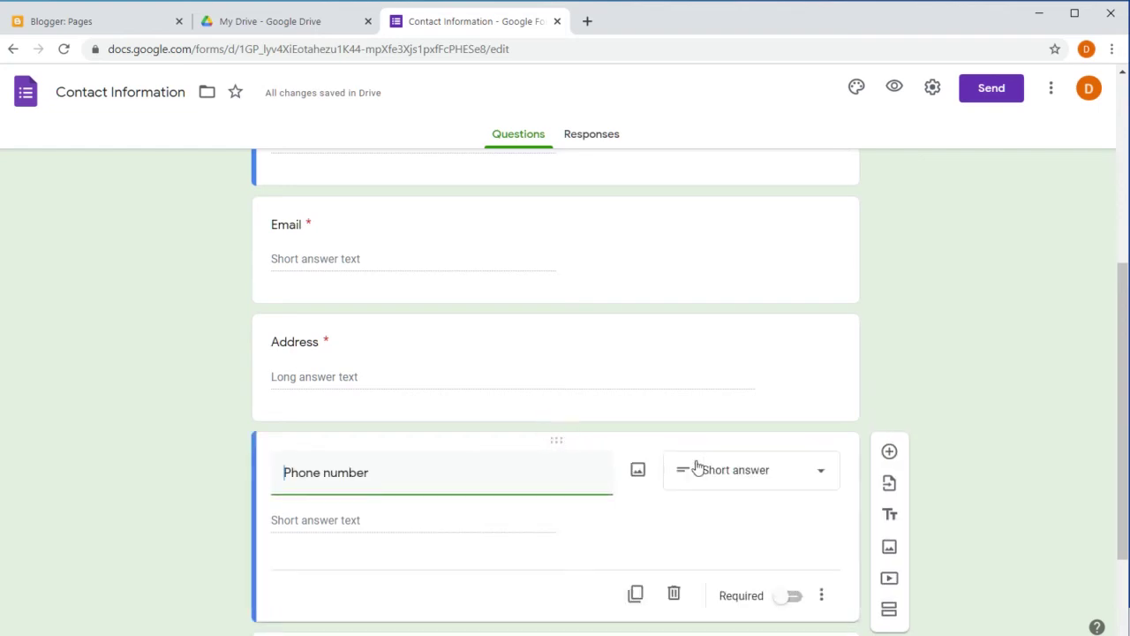
scroll(1124, 391, down, 1)
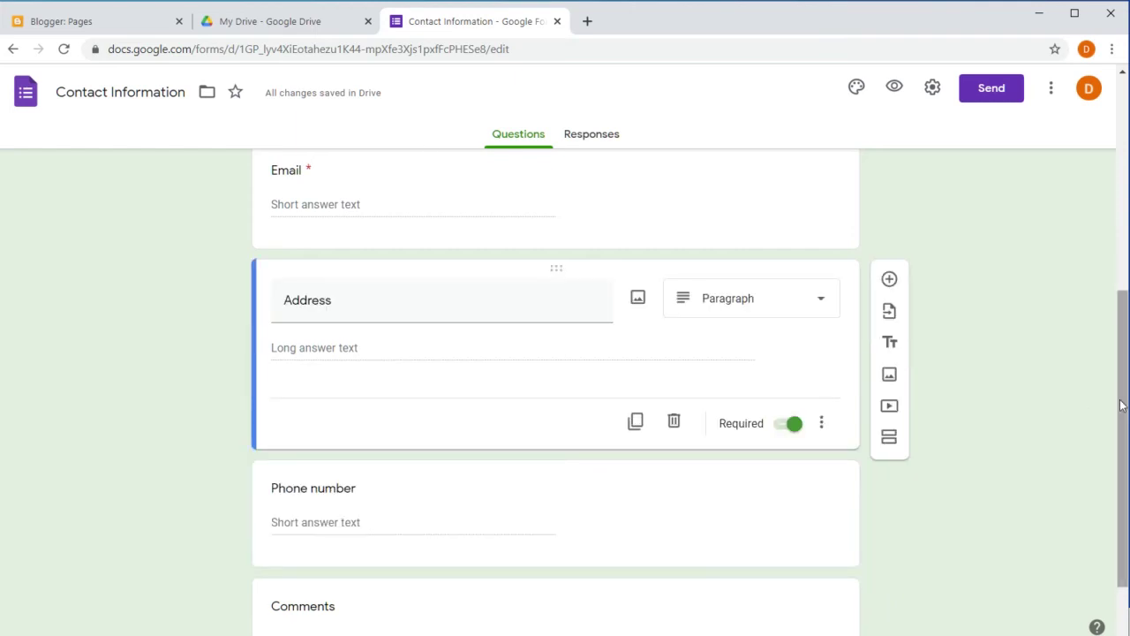
drag(1123, 405, 1127, 332)
scroll(2, 270, up, 3)
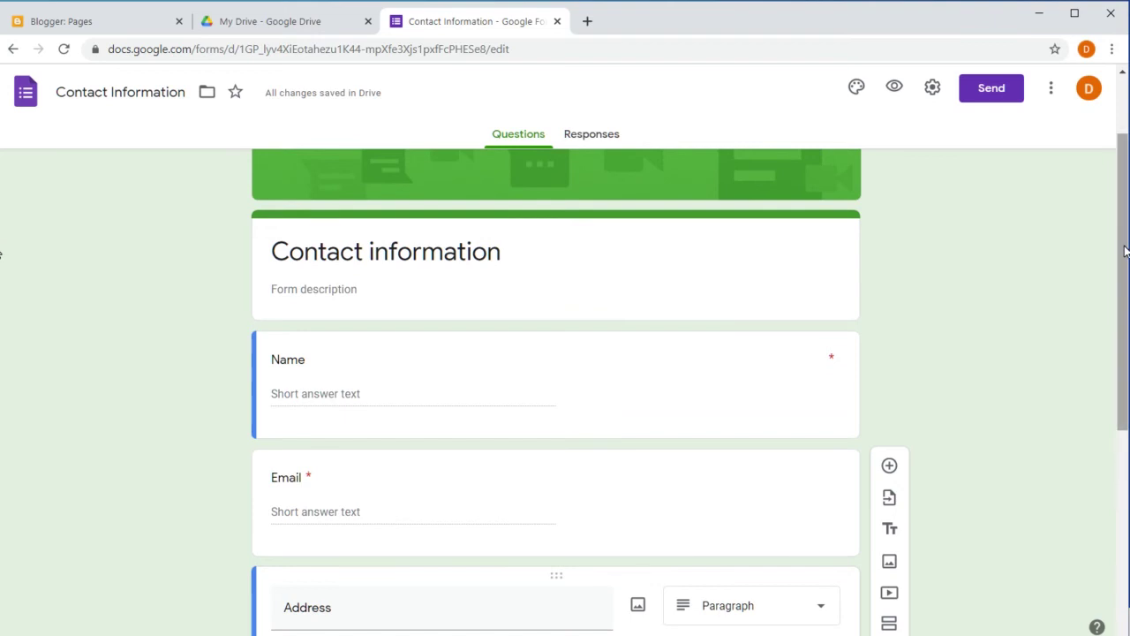
Open the form's sending options and copy its HTML embed code.
click(994, 89)
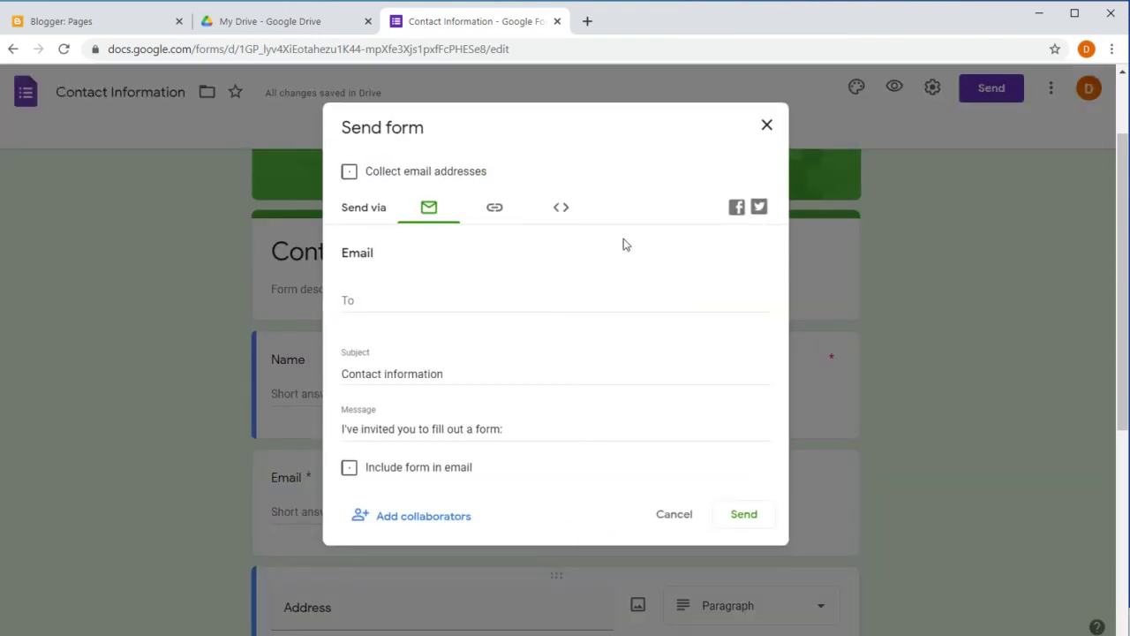
click(562, 212)
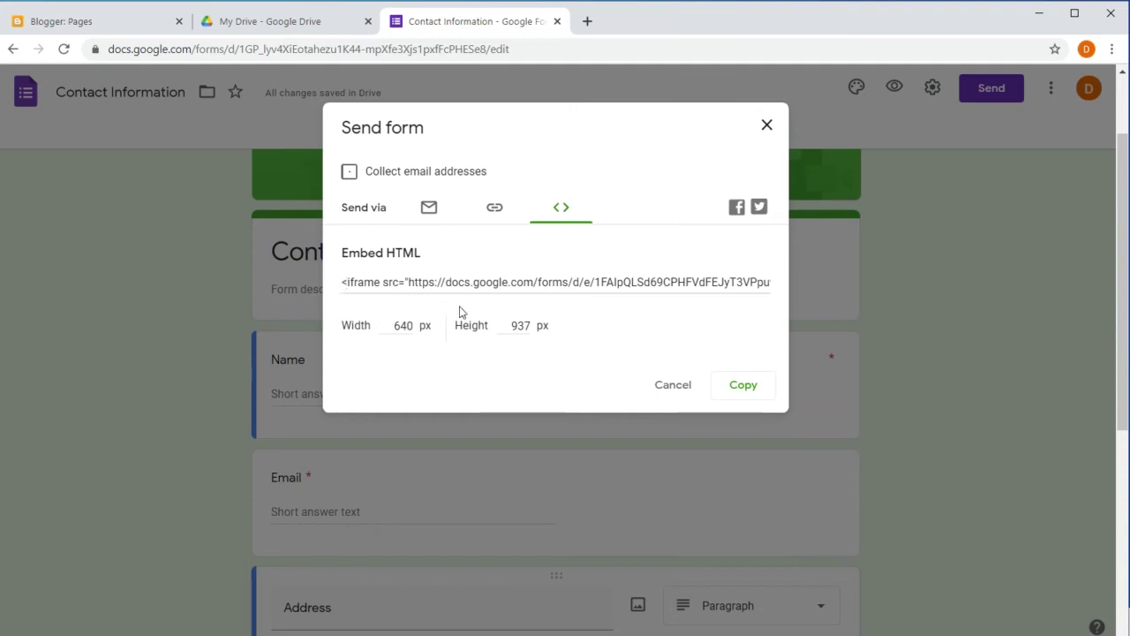
click(743, 386)
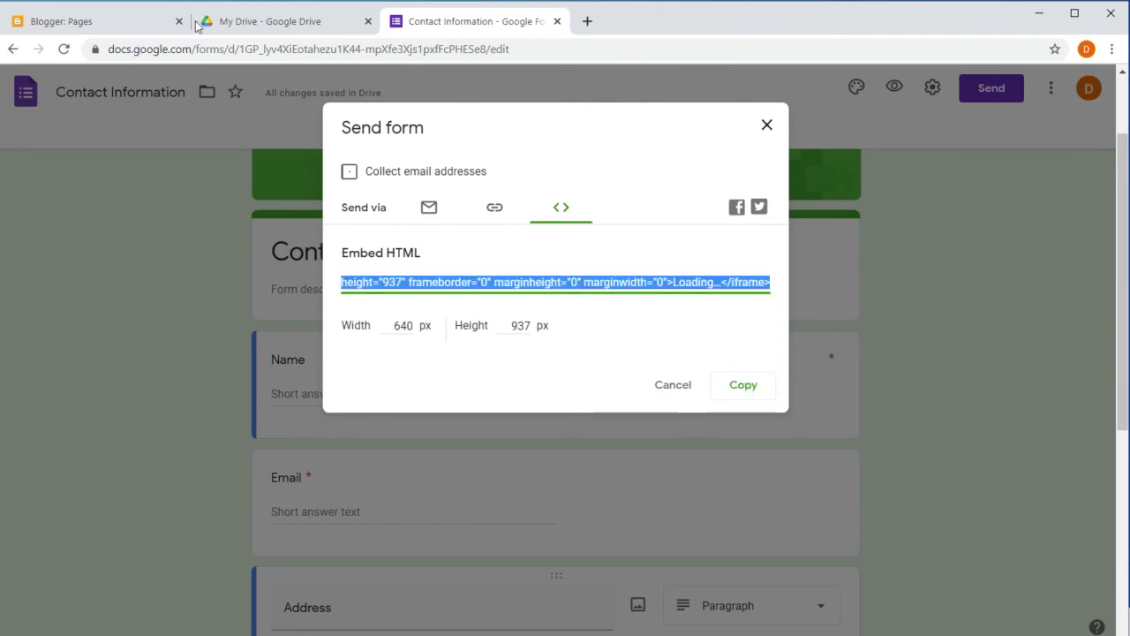
Switch to the Blogger tab and start a new page for the blog.
click(101, 22)
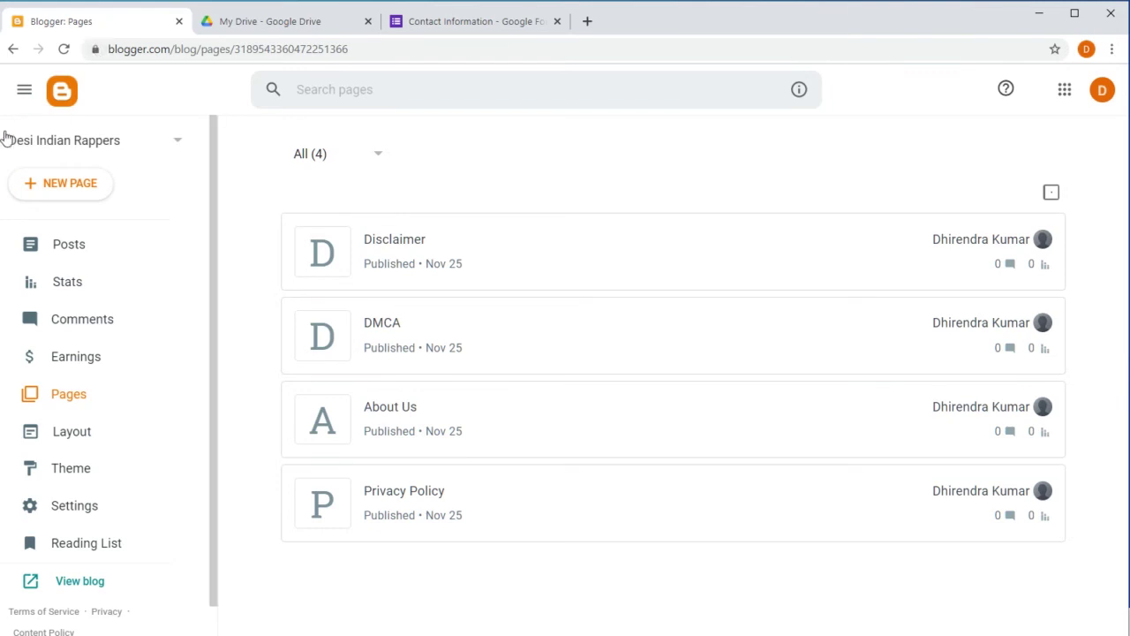
click(73, 395)
click(62, 187)
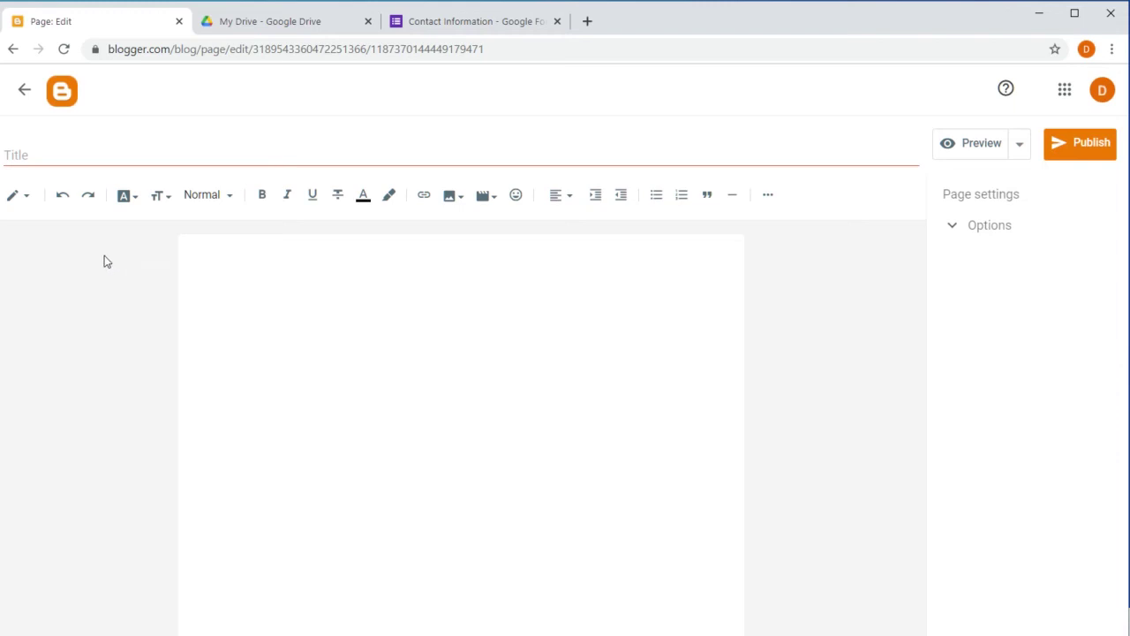
Replace the new page's default HTML with the copied form embed code and return to Compose view.
click(26, 202)
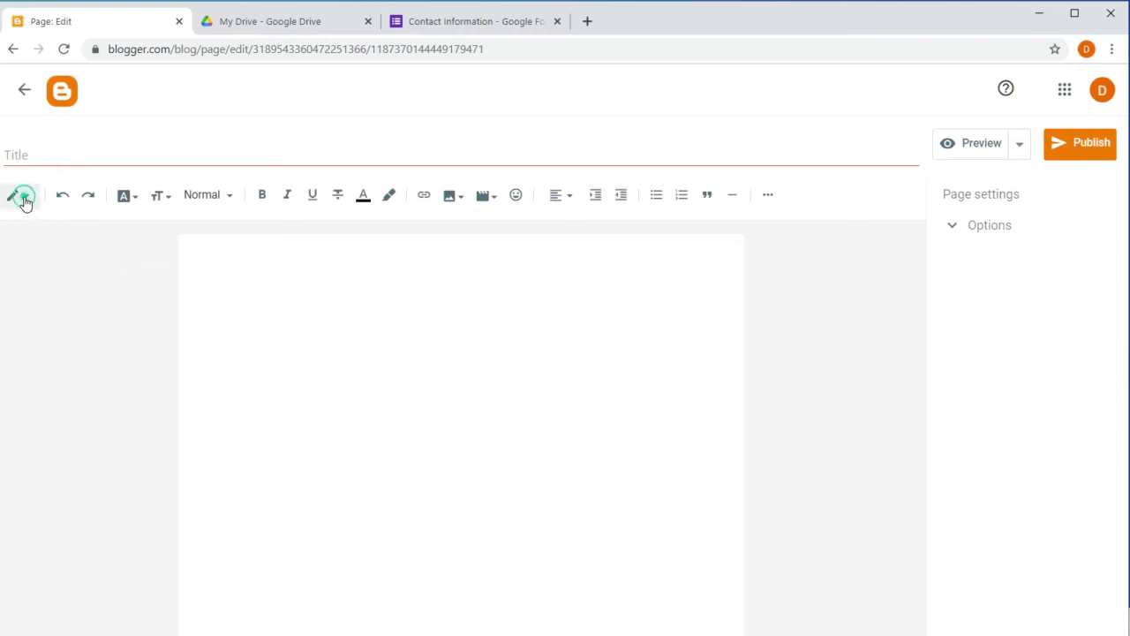
click(66, 171)
drag(116, 227, 29, 228)
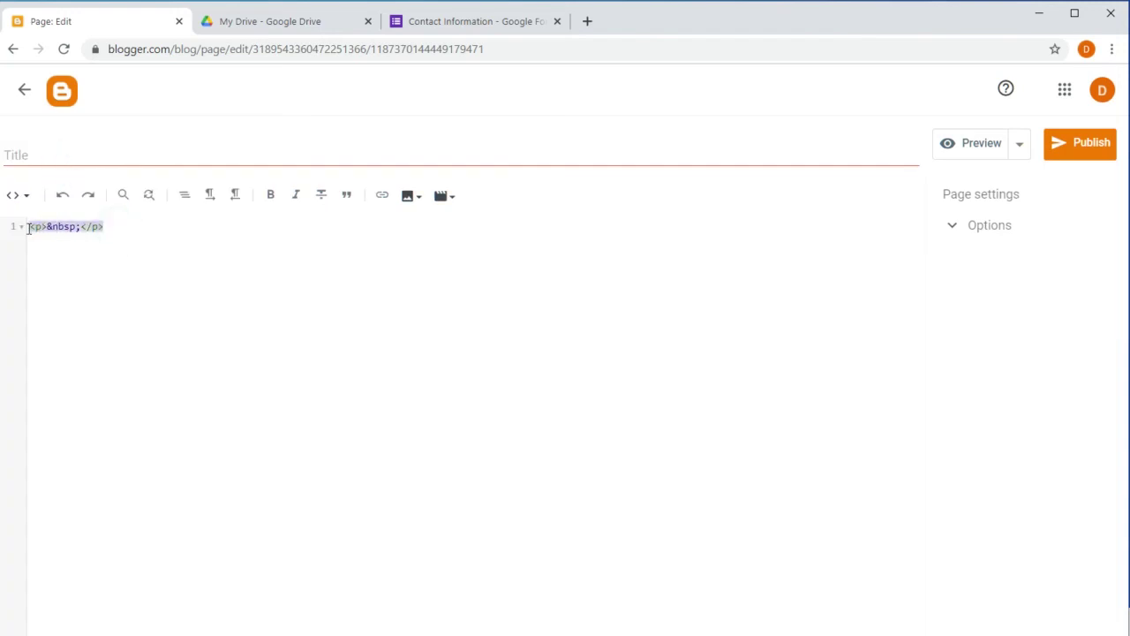
key(Delete)
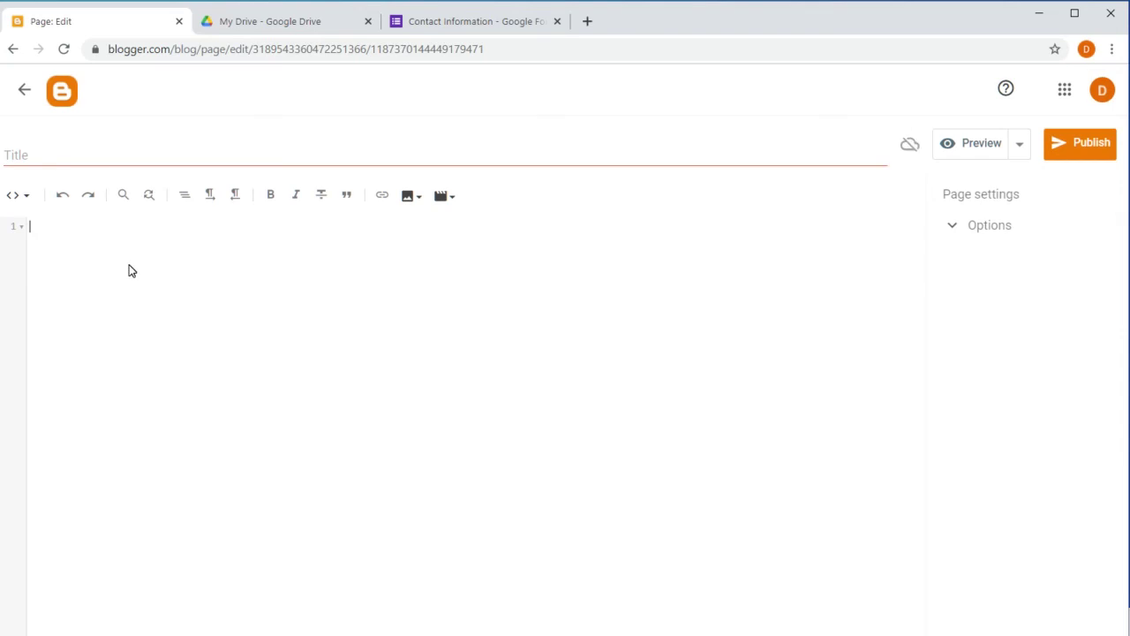
right_click(43, 228)
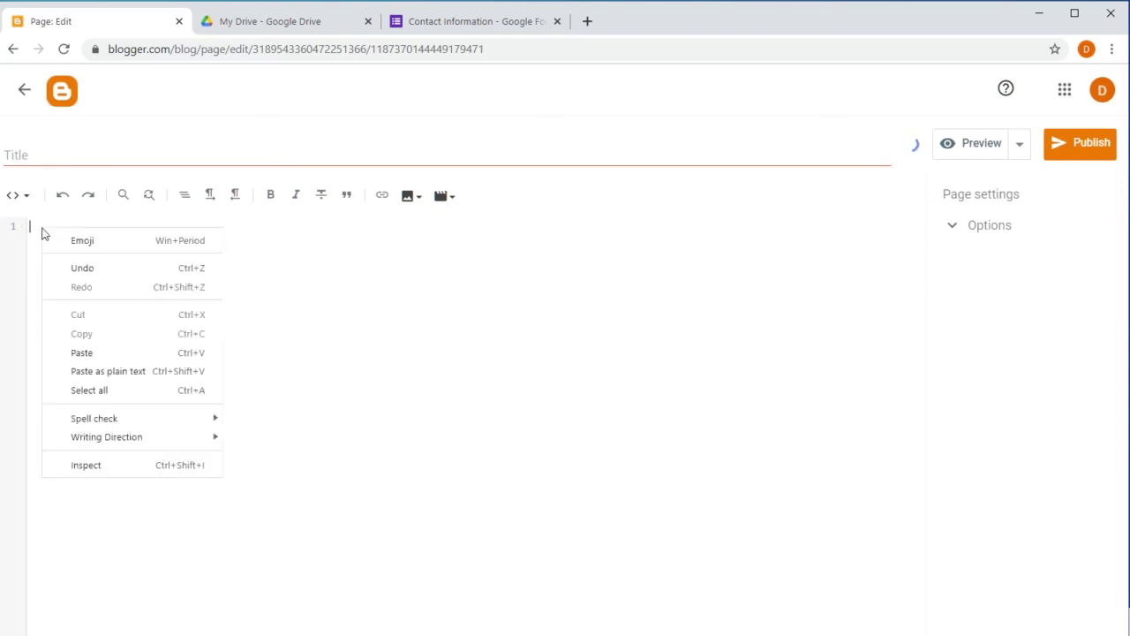
click(83, 352)
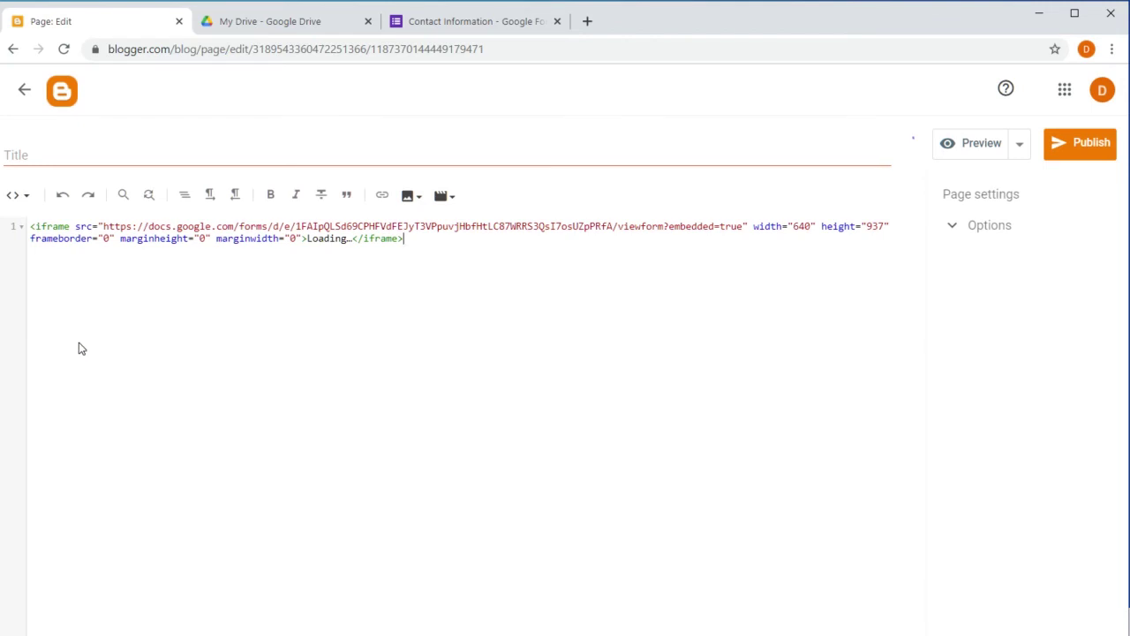
click(27, 199)
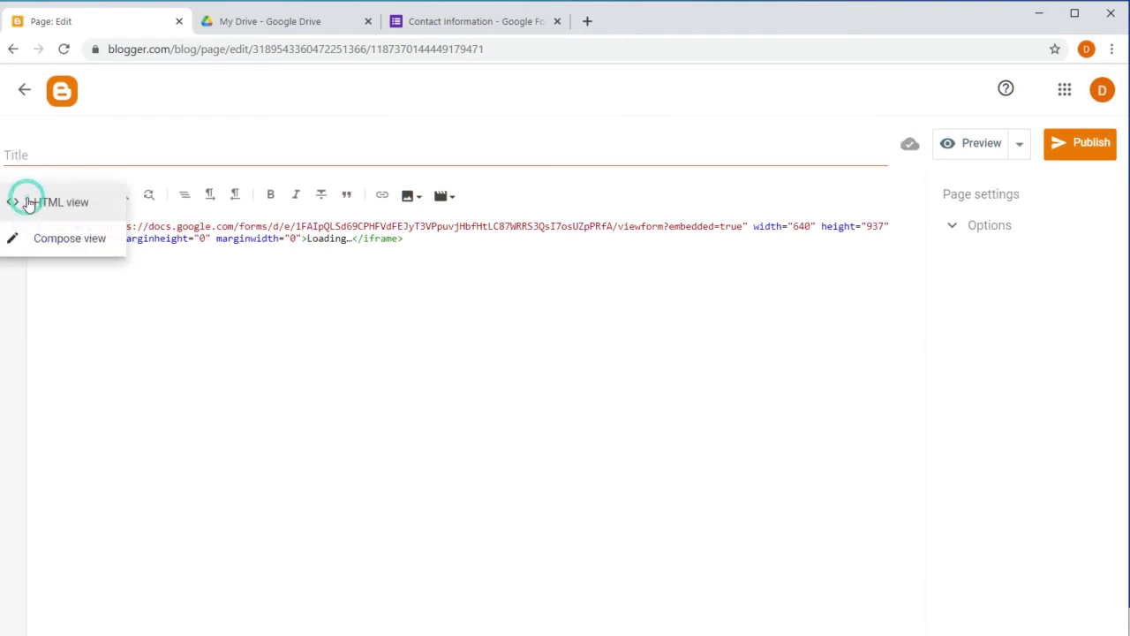
click(58, 240)
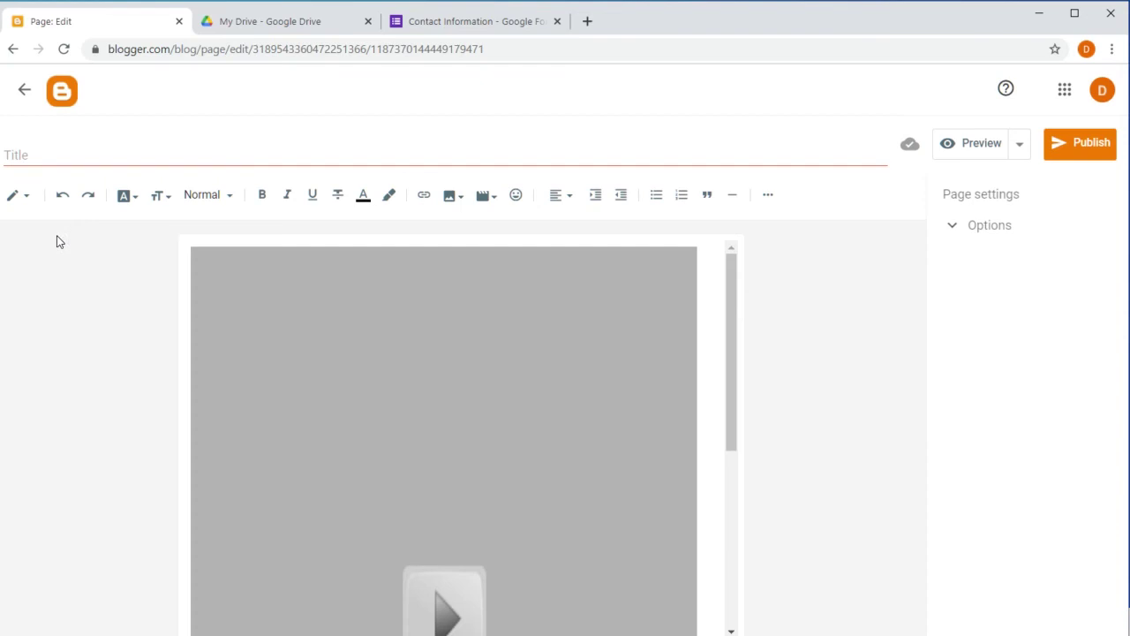
Title the page Contact Us and publish it to the blog.
click(41, 150)
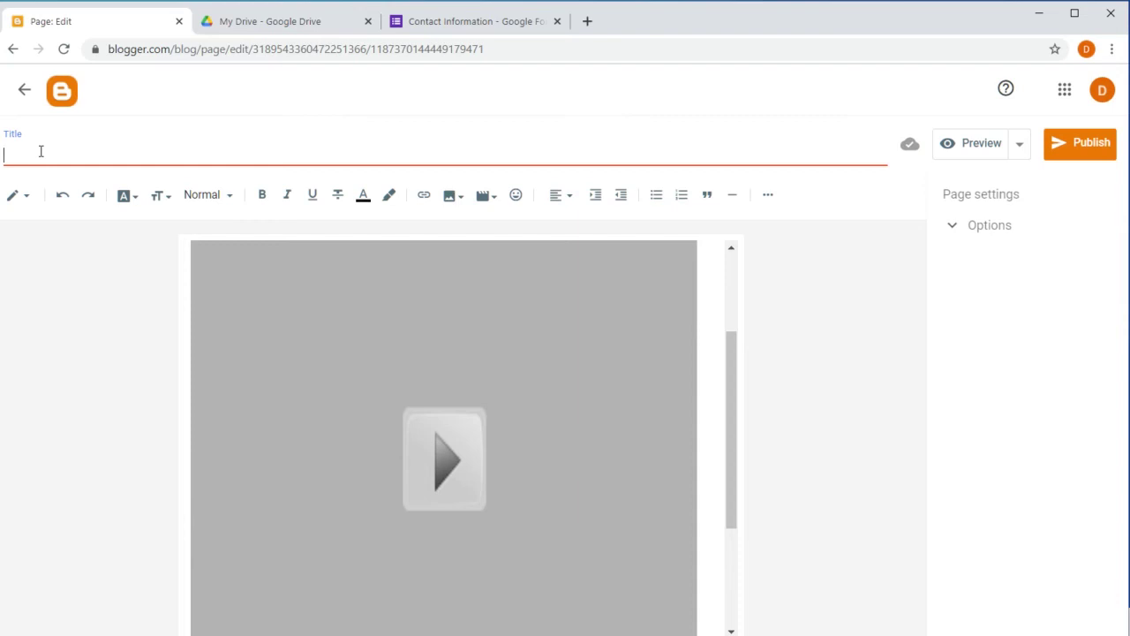
text(Contact Us)
click(1080, 153)
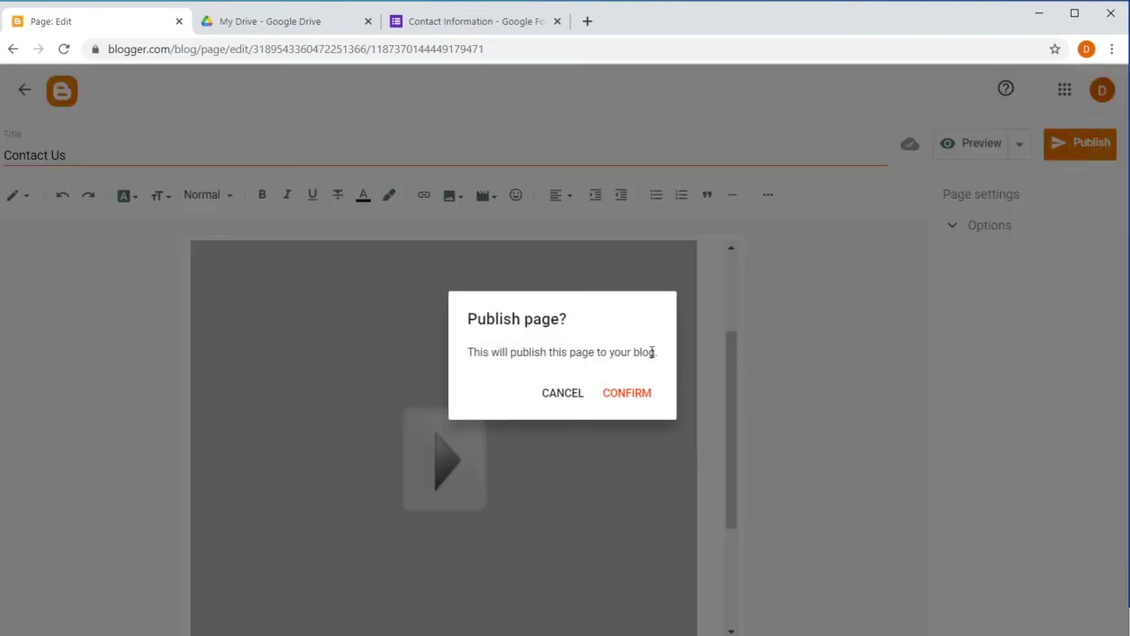
click(630, 392)
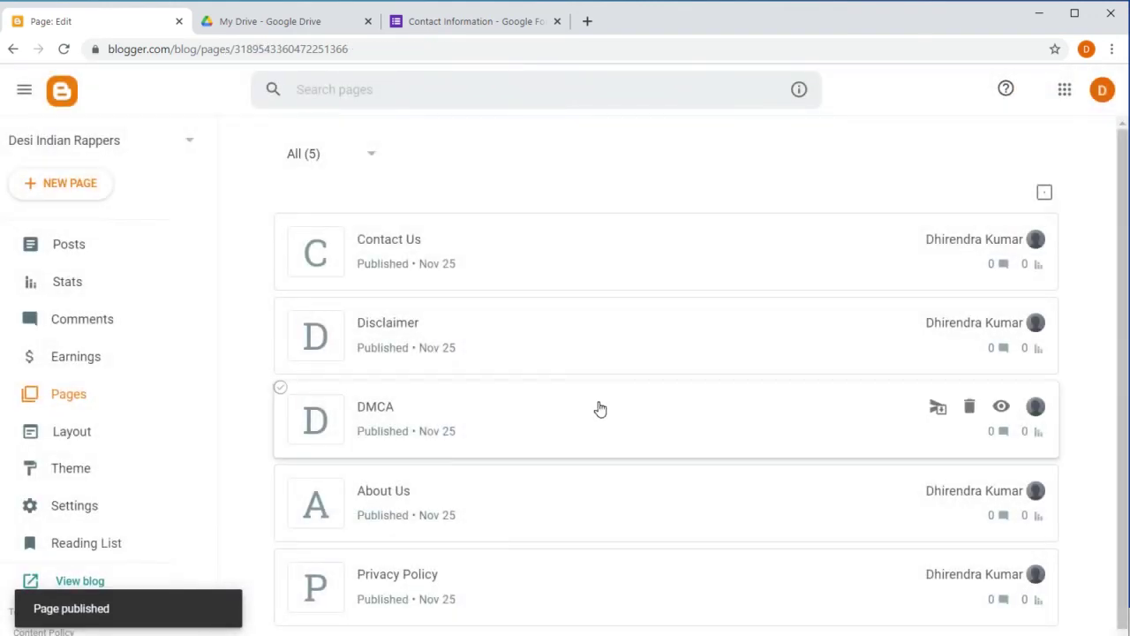
Open the blog's layout and bring up the settings of the Pages gadget in the sidebar section.
drag(1126, 236, 1126, 276)
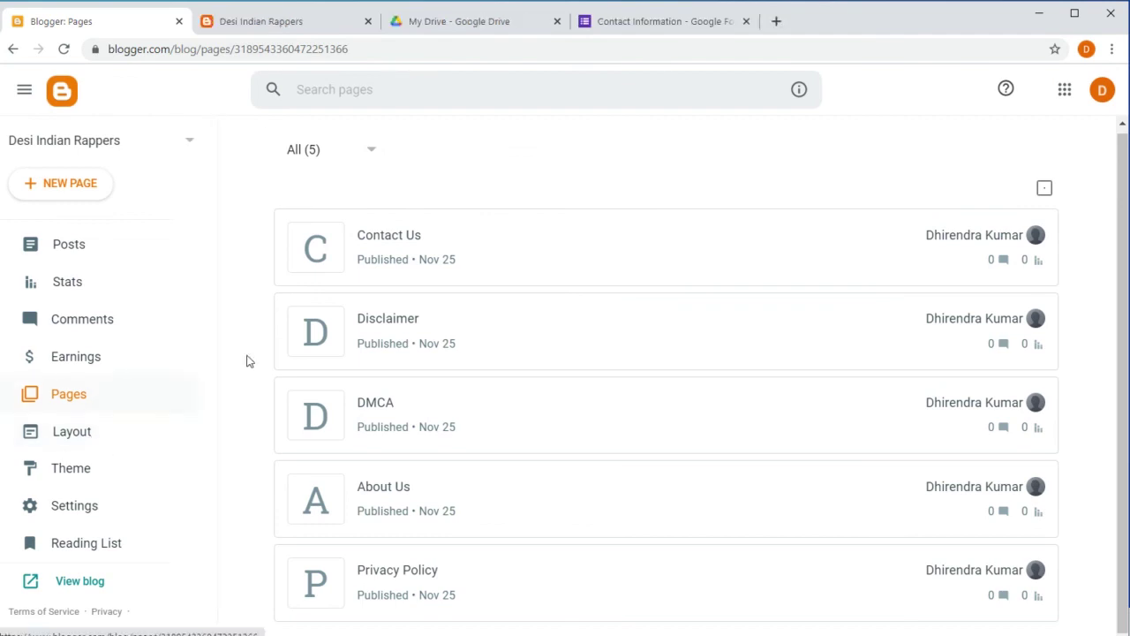
click(93, 437)
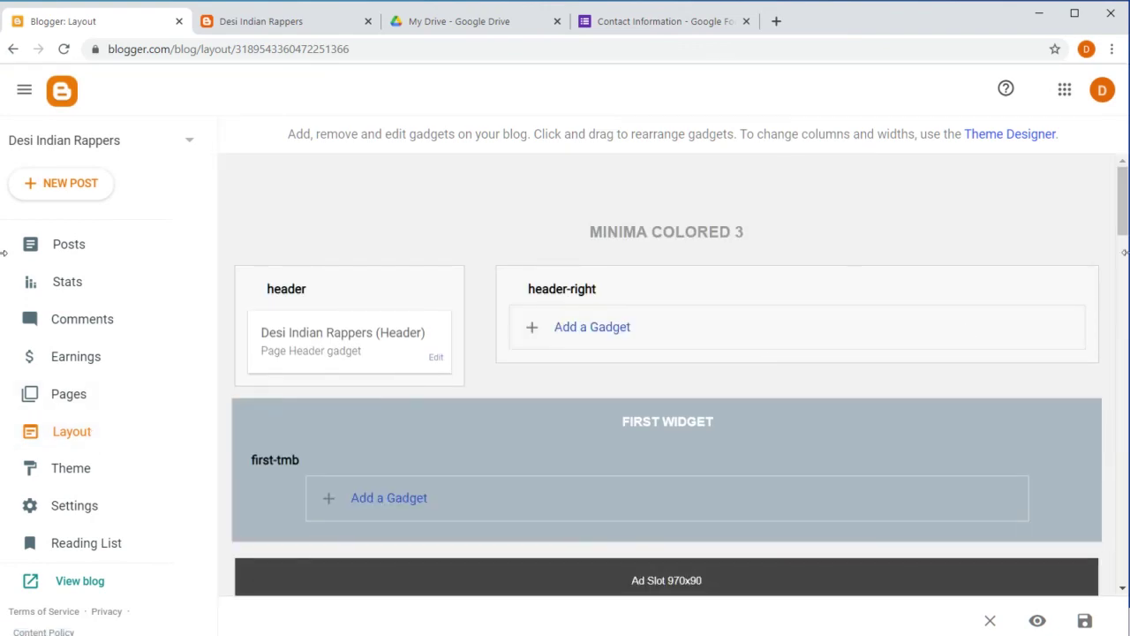
drag(1124, 228, 1104, 380)
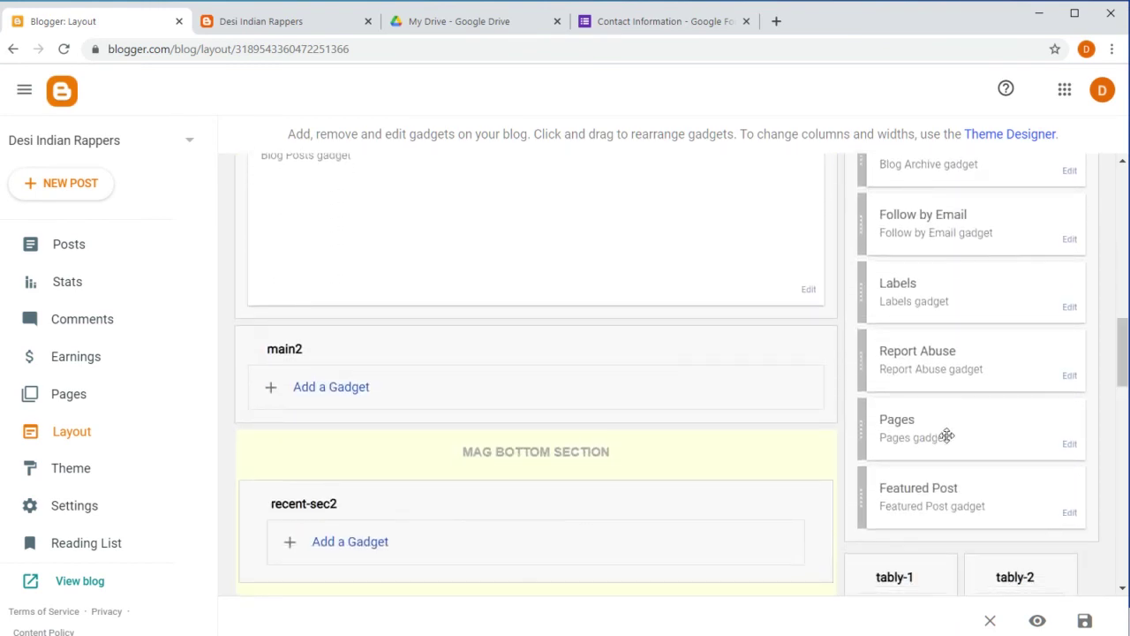
click(1070, 445)
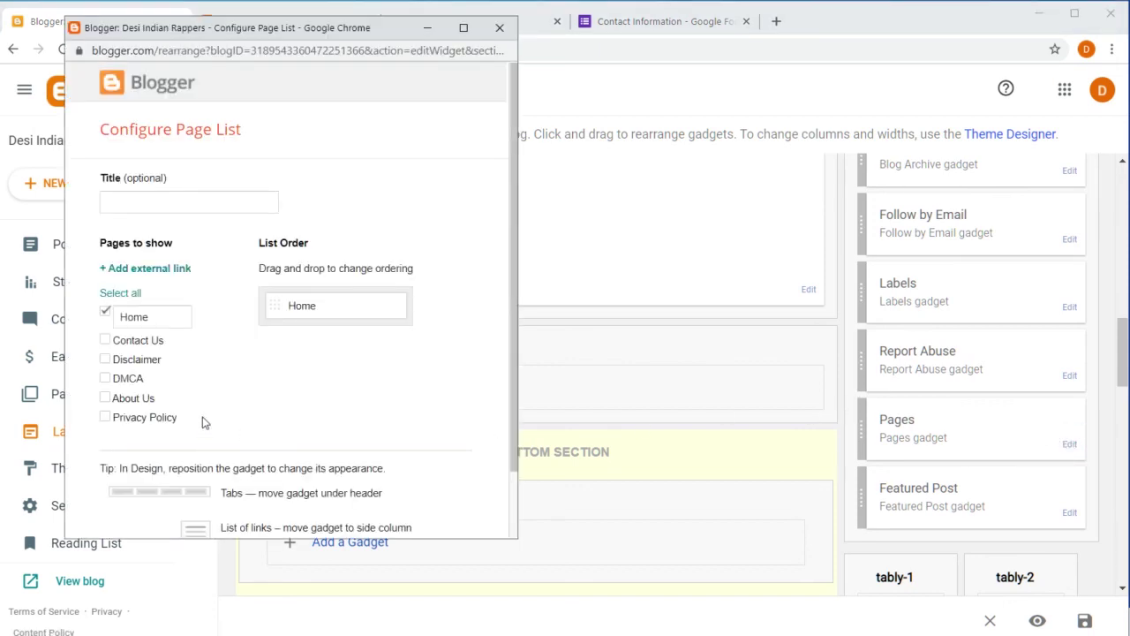
Set the page list to show Contact Us, Disclaimer, DMCA, About Us and Privacy Policy, and exclude Home.
click(105, 313)
click(105, 313)
click(105, 340)
click(105, 359)
click(105, 378)
click(105, 398)
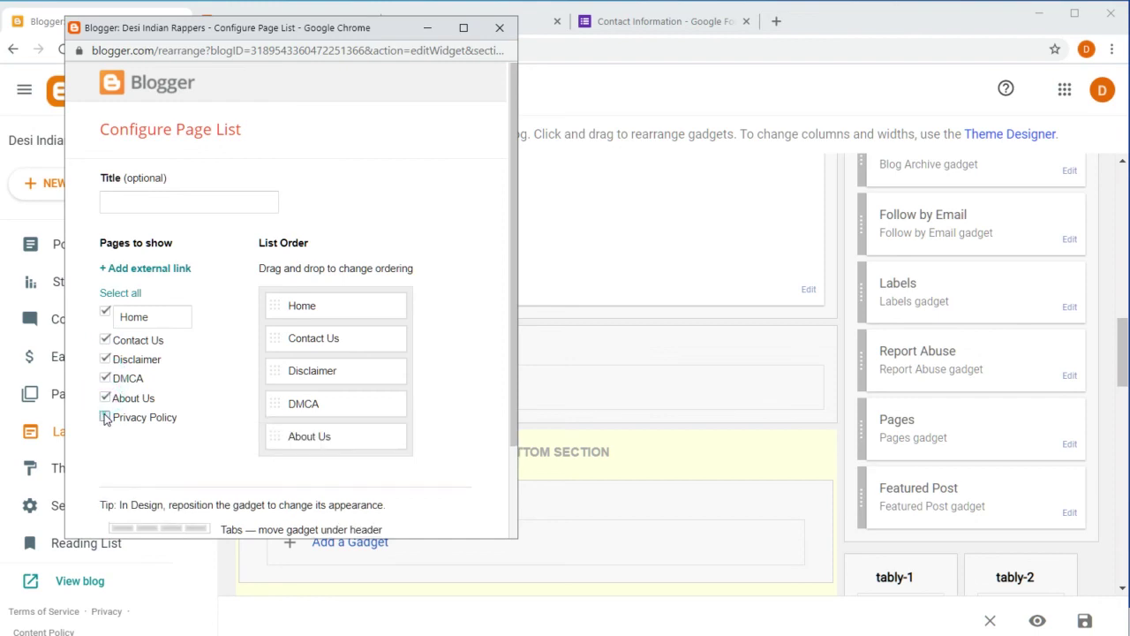
click(105, 416)
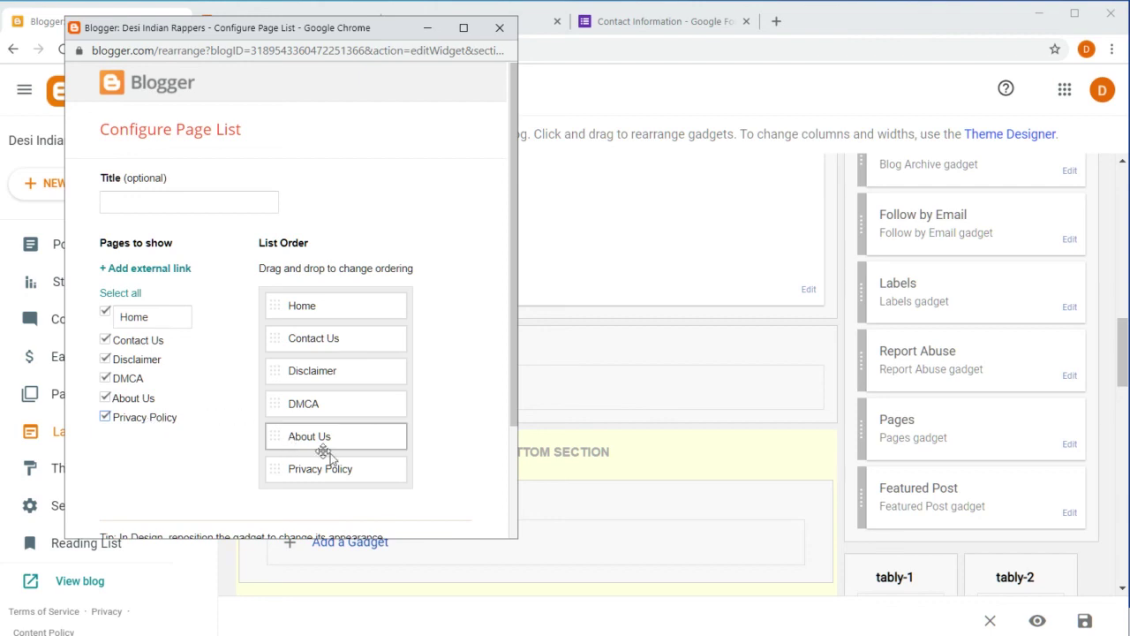
mouse_move(334, 474)
mouse_down()
mouse_move(362, 404)
mouse_move(371, 291)
mouse_move(349, 468)
mouse_up()
click(105, 313)
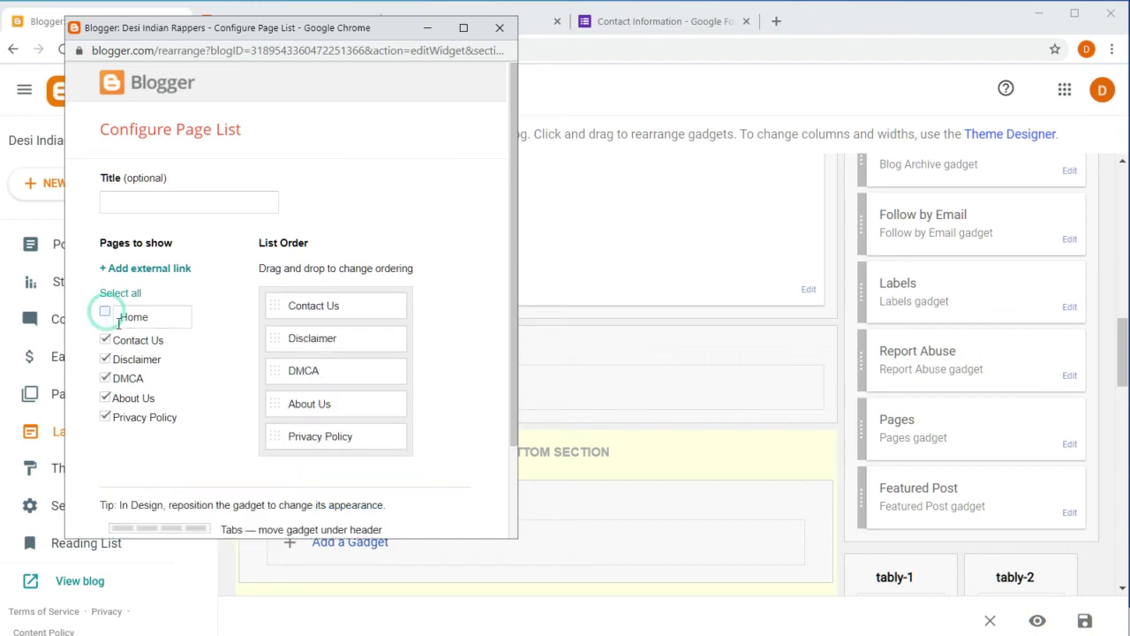
Reorder the page list so Privacy Policy is first and About Us second, and save the gadget.
drag(321, 437, 342, 297)
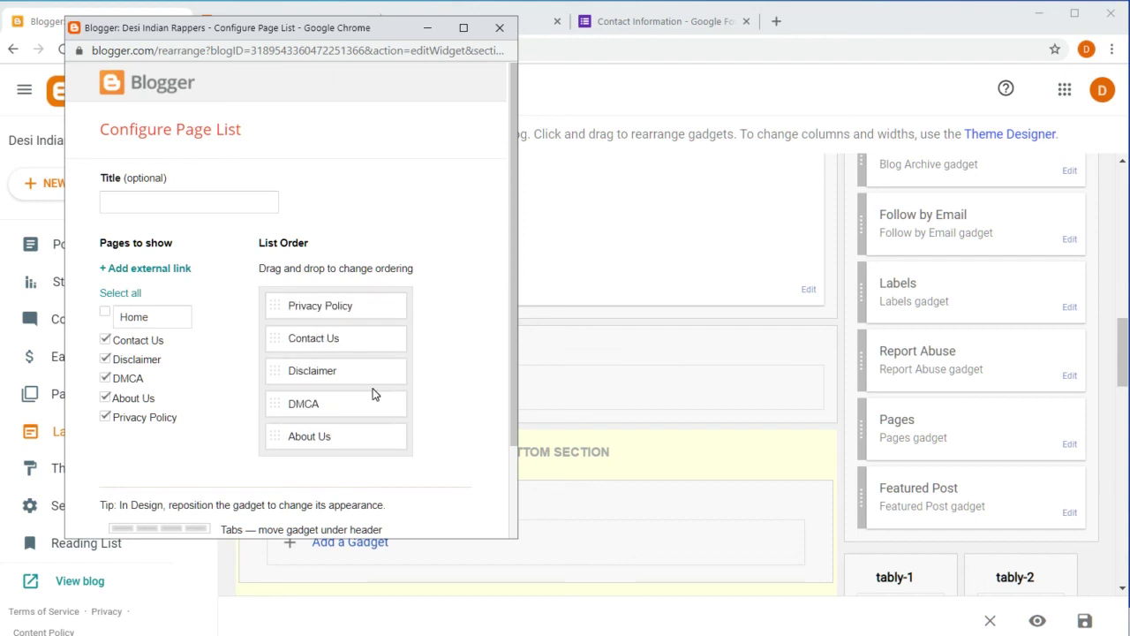
drag(336, 435, 330, 330)
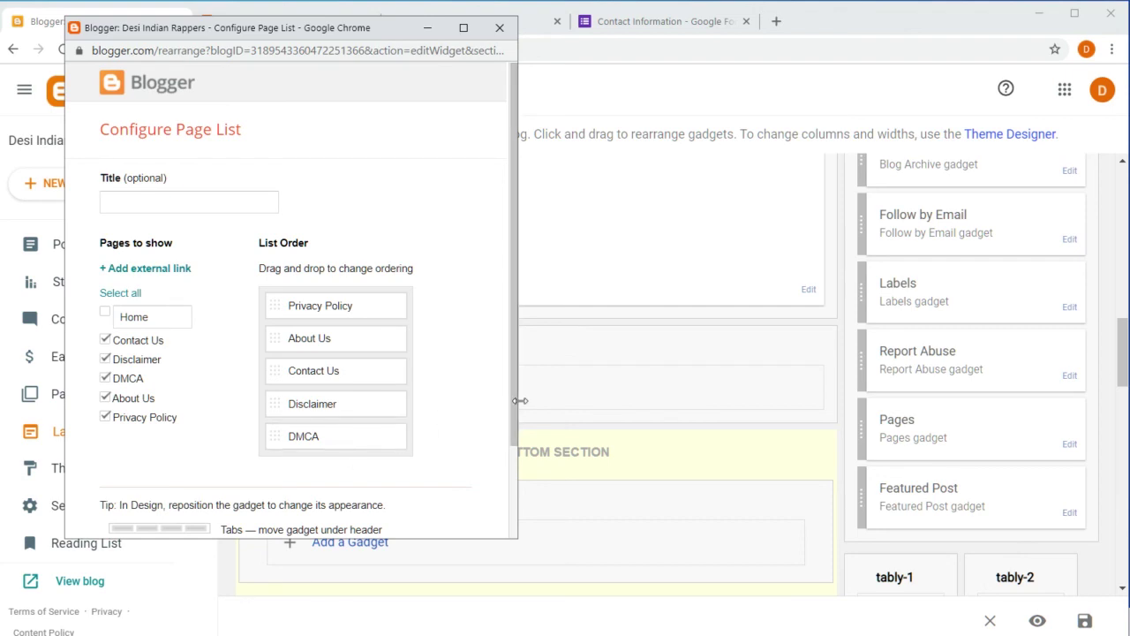
drag(514, 404, 512, 501)
click(132, 508)
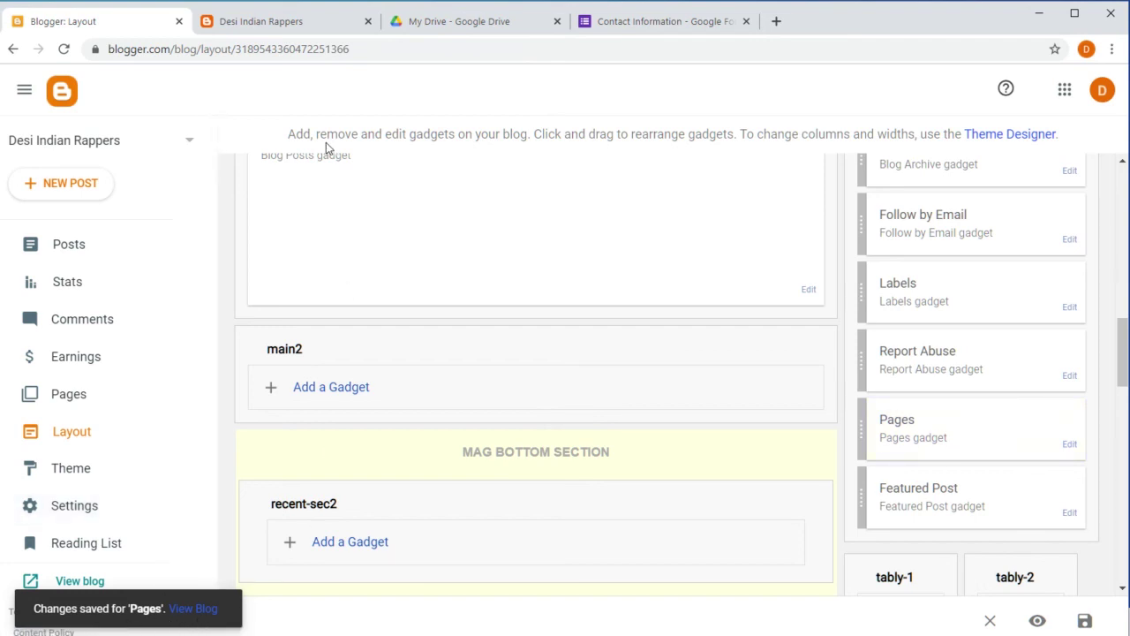
Reload the live blog in its browser tab and view the Contact Us page through its sidebar link.
click(294, 26)
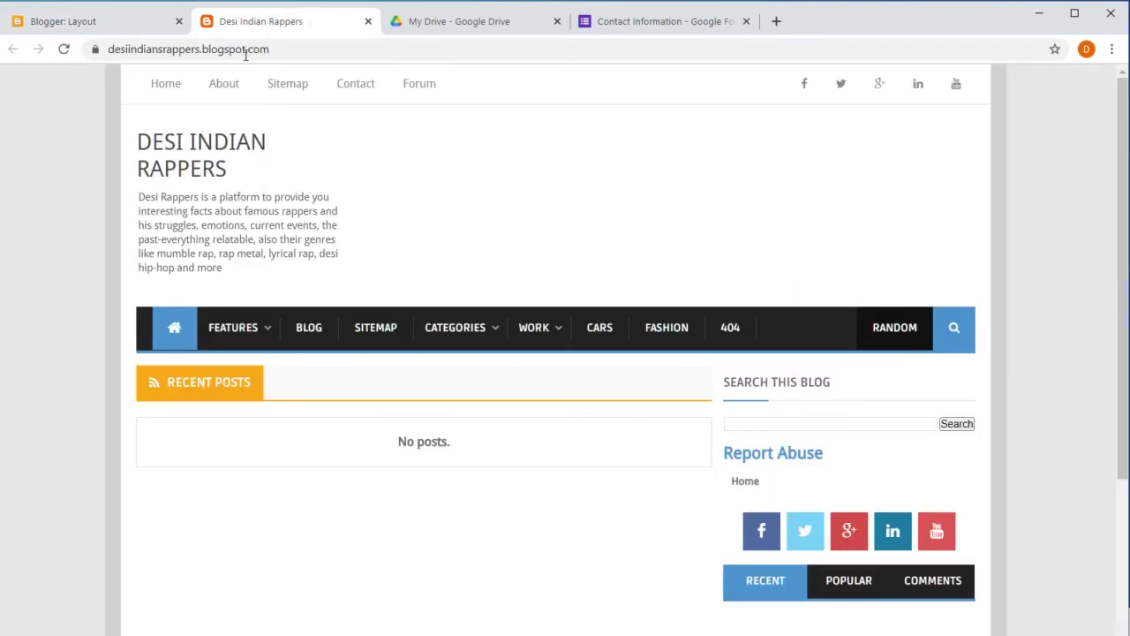
click(64, 51)
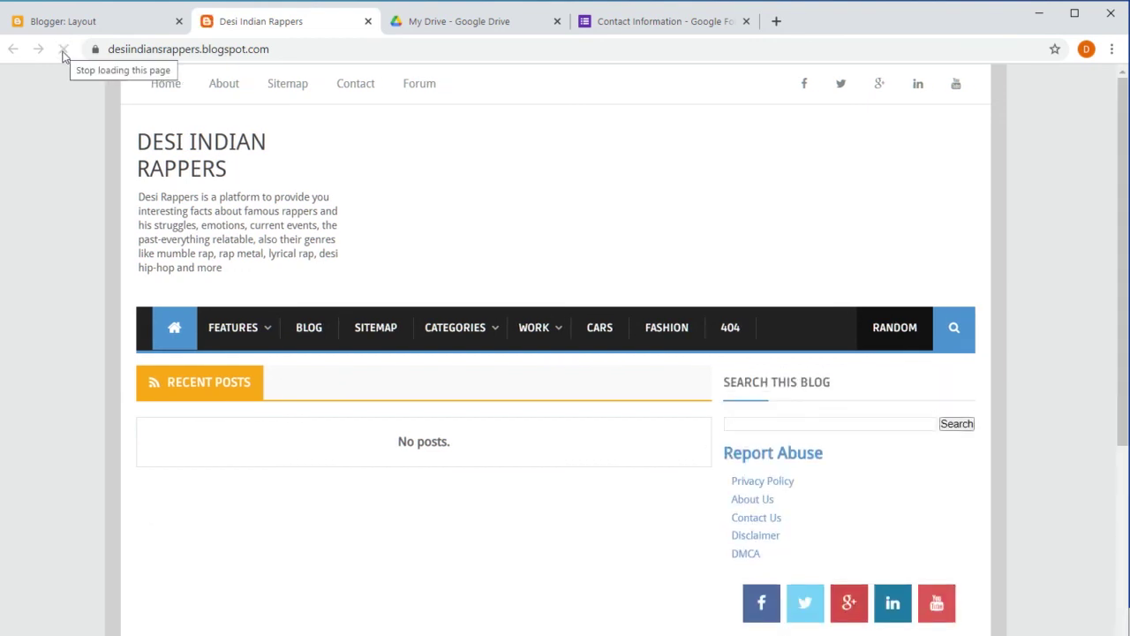
drag(1127, 296, 1108, 366)
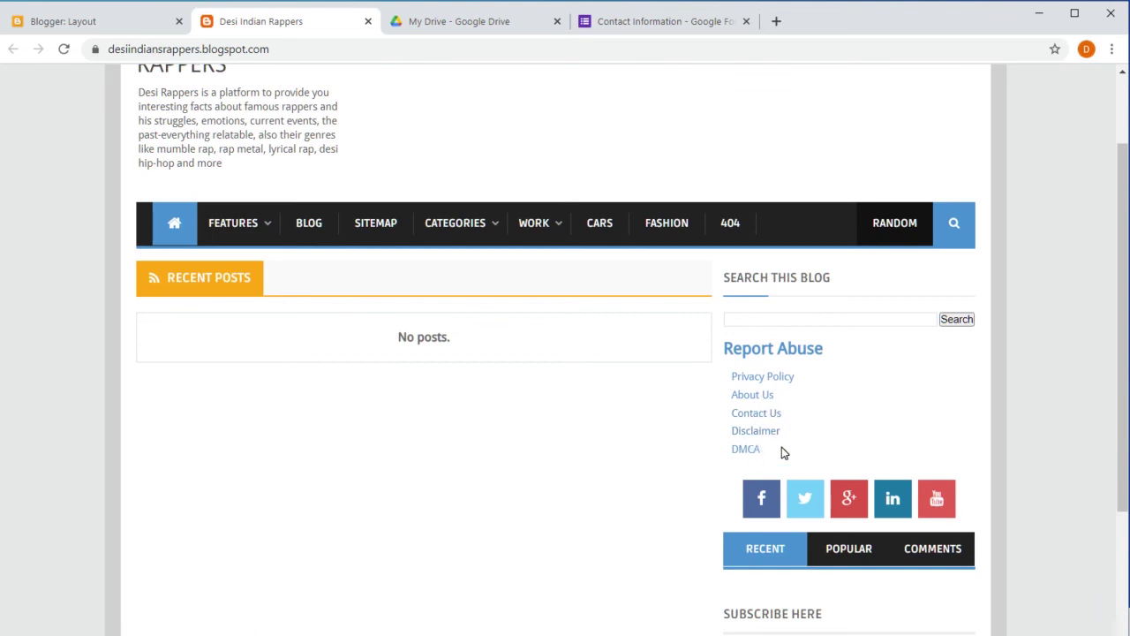
click(757, 413)
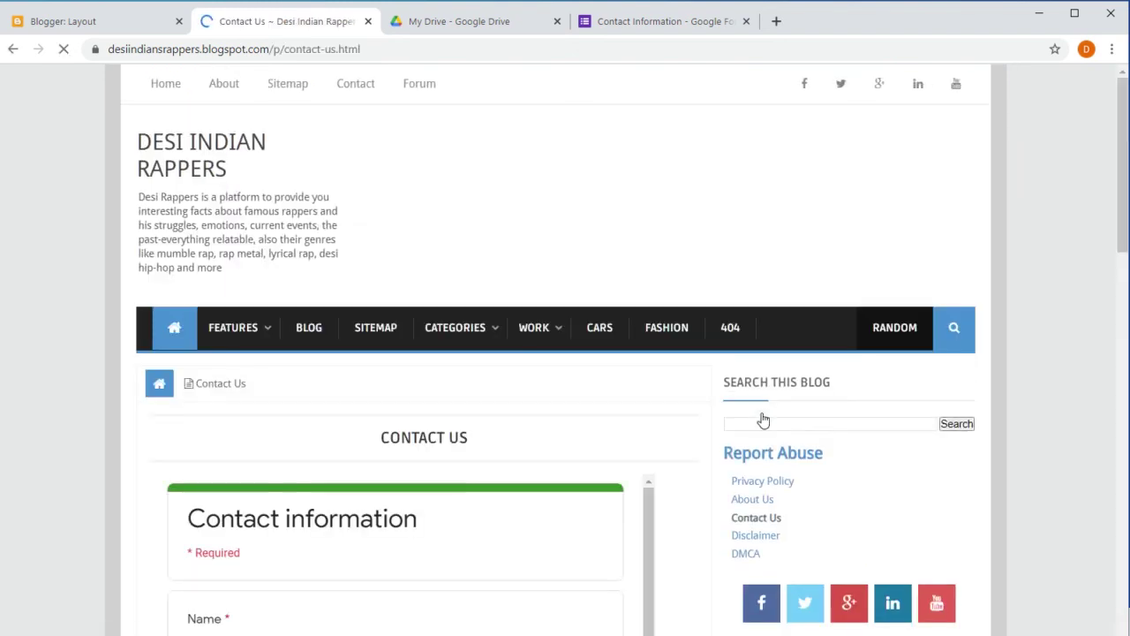
drag(1124, 241, 1112, 322)
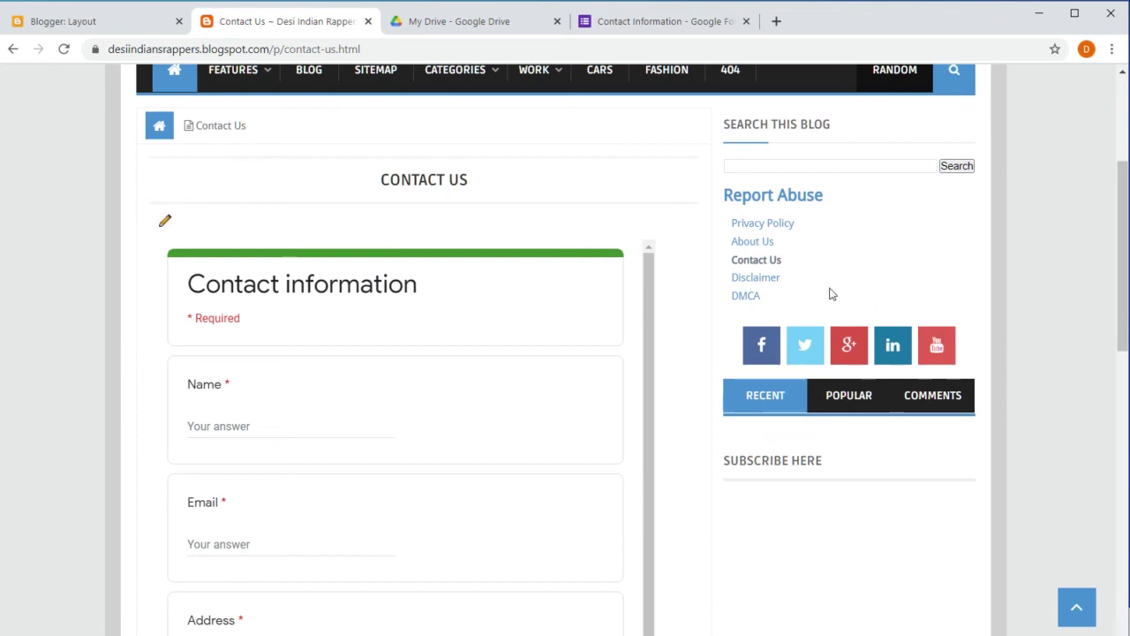
Examine the embedded form on the live Contact Us page, check its responses in Google Forms, and close the form and Drive tabs.
drag(1122, 282, 1126, 367)
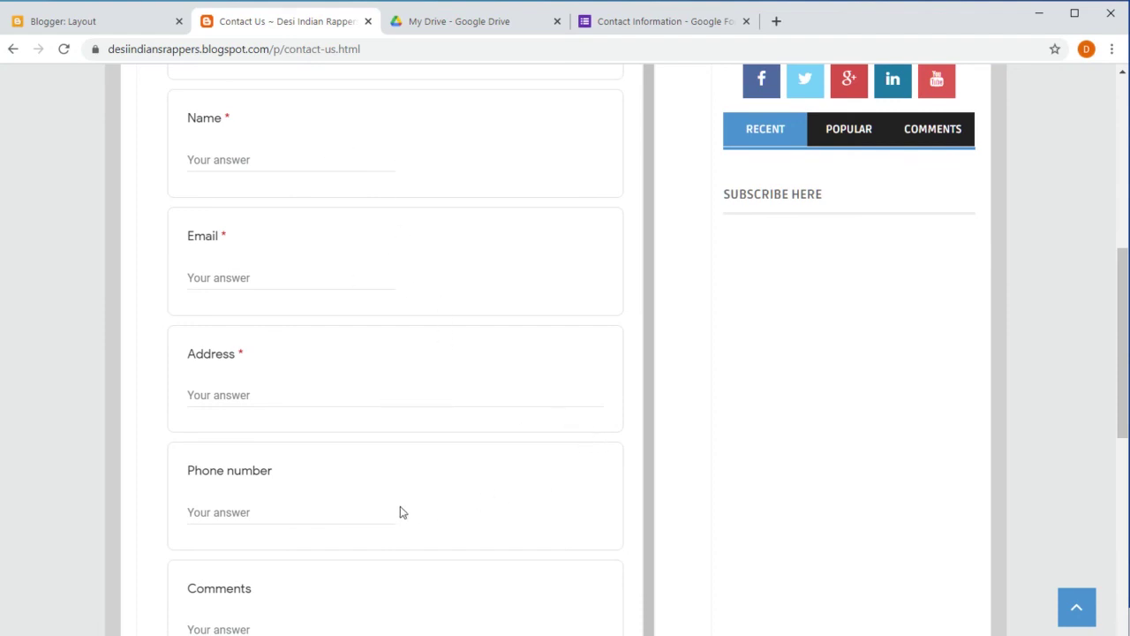
drag(1122, 297, 1126, 367)
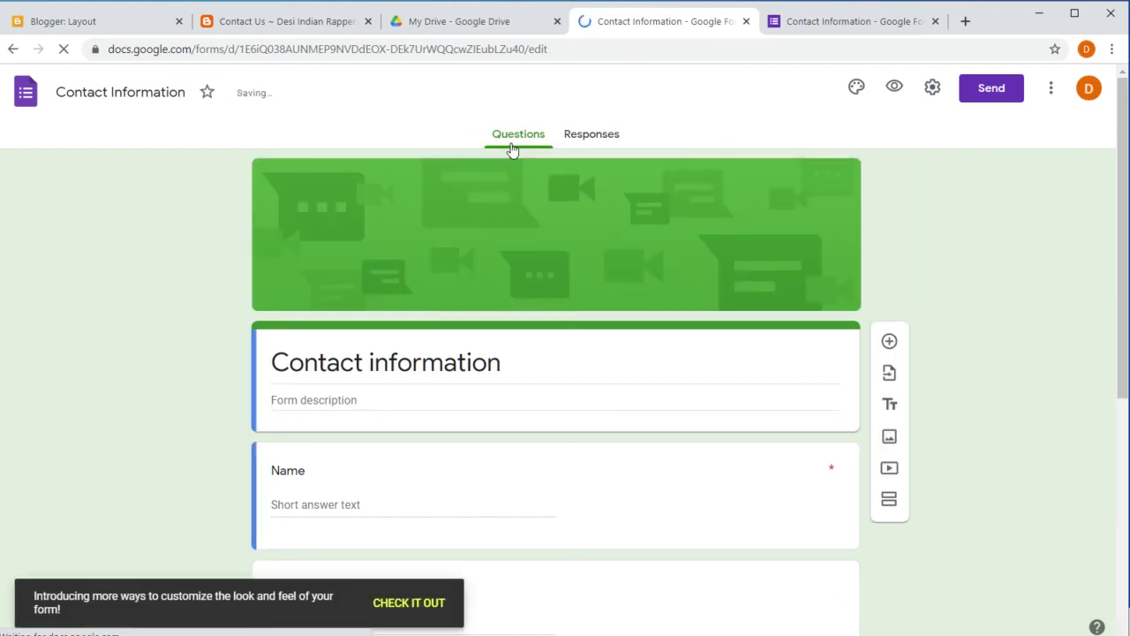
click(591, 137)
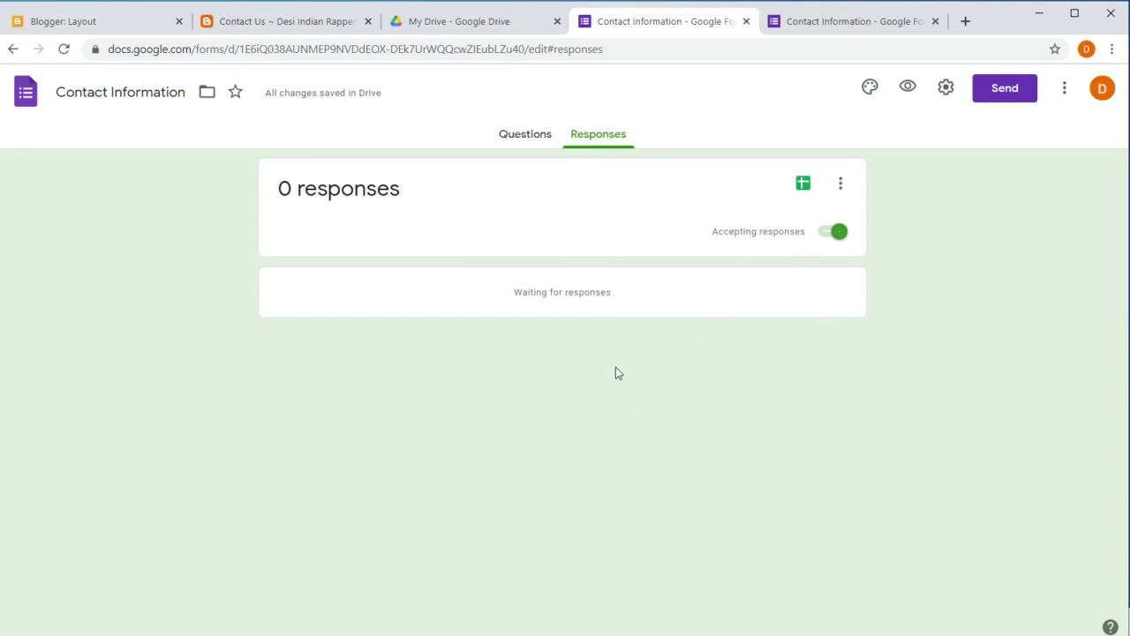
click(746, 23)
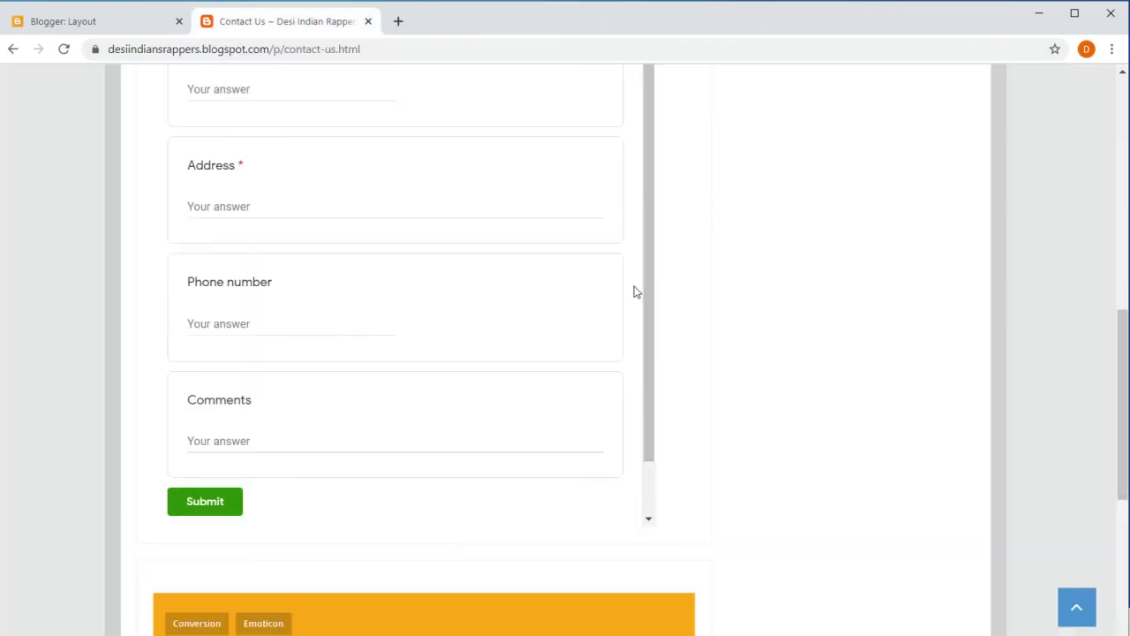
Look over the live Contact Us page again and view the Privacy Policy page through its sidebar link.
scroll(635, 288, up, 10)
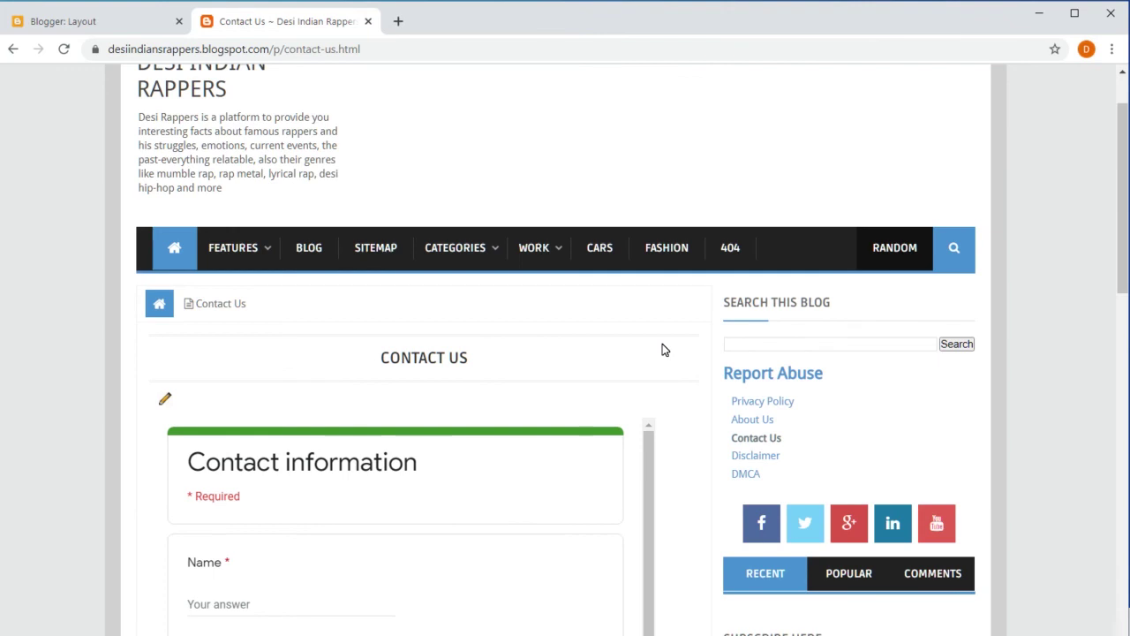
scroll(664, 349, down, 5)
scroll(664, 349, up, 5)
click(791, 405)
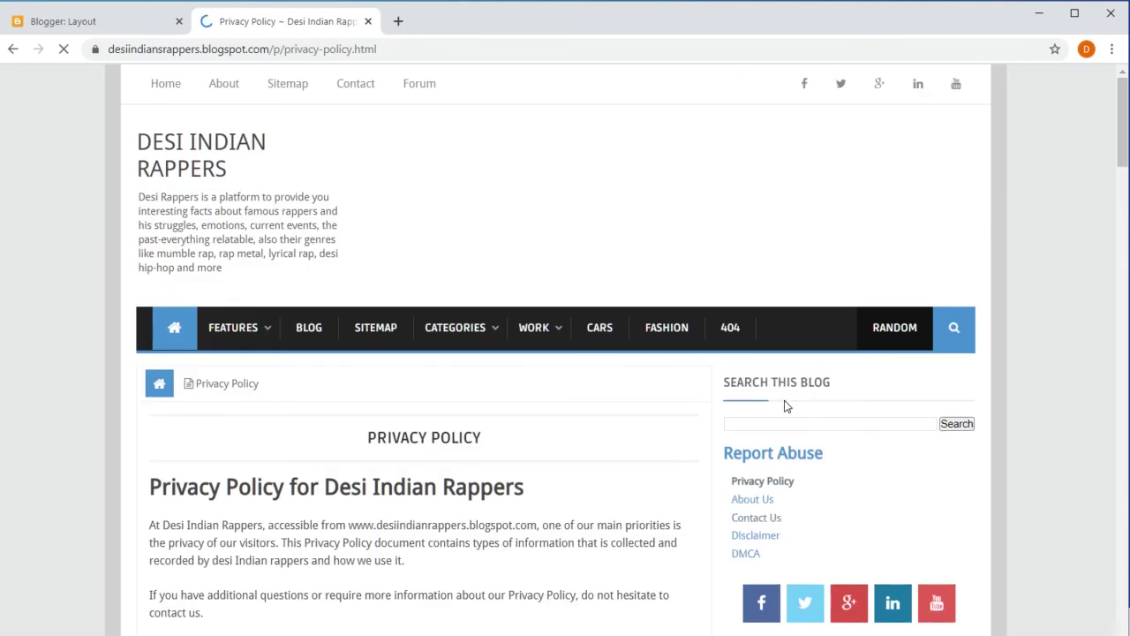
mouse_move(1121, 150)
mouse_down()
mouse_move(1125, 214)
mouse_move(747, 545)
mouse_up()
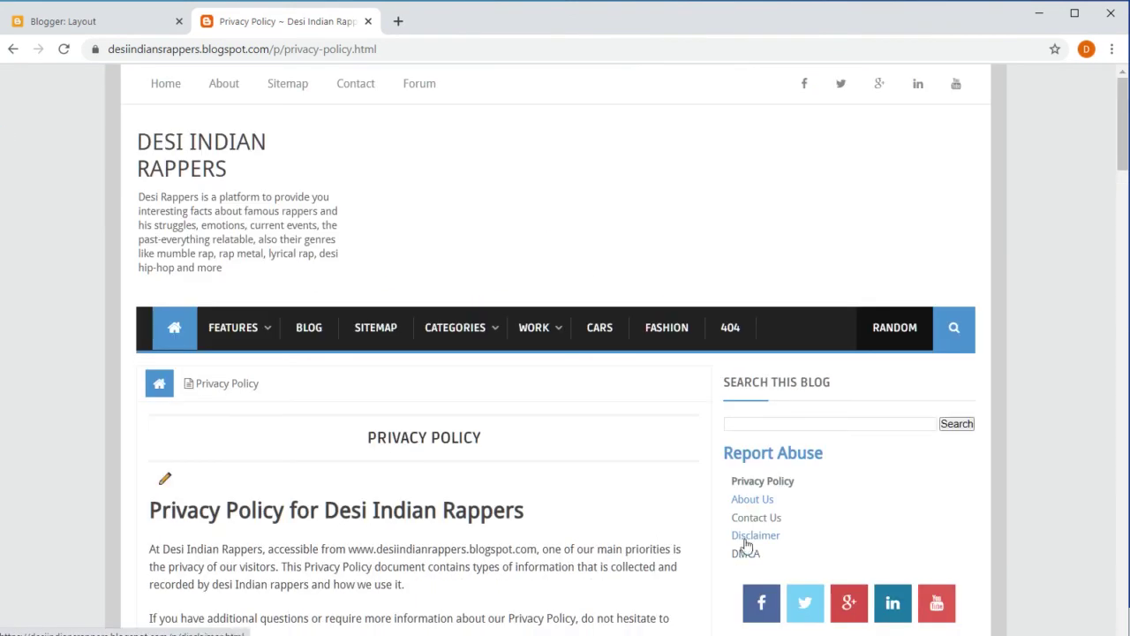
View the live About Us and Disclaimer pages through their sidebar links and read through their content.
click(752, 500)
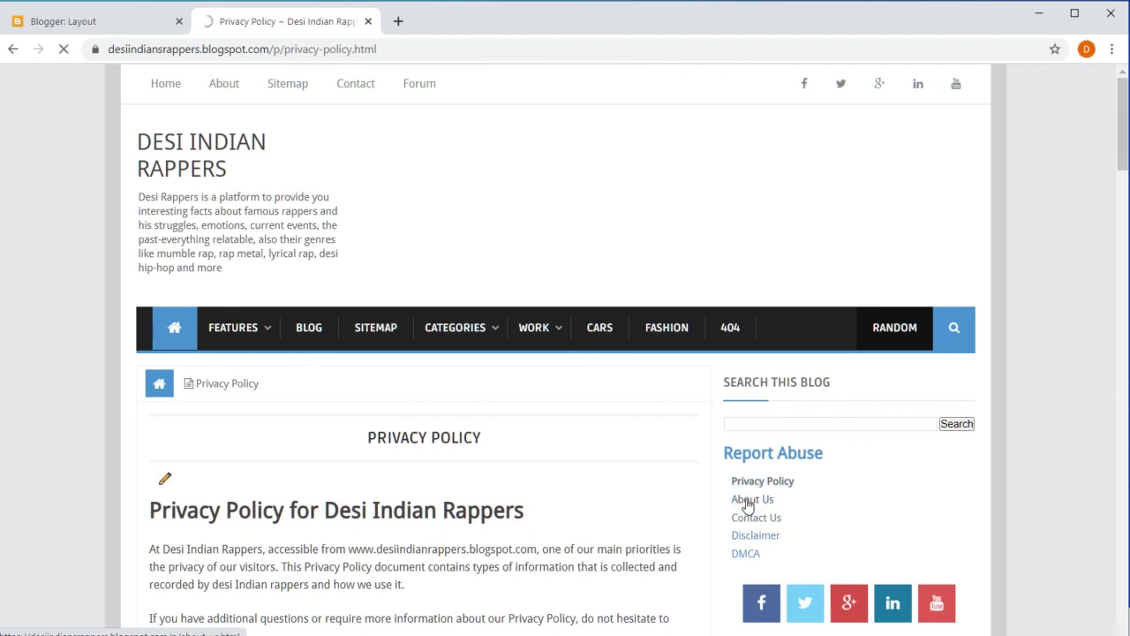
scroll(636, 514, down, 3)
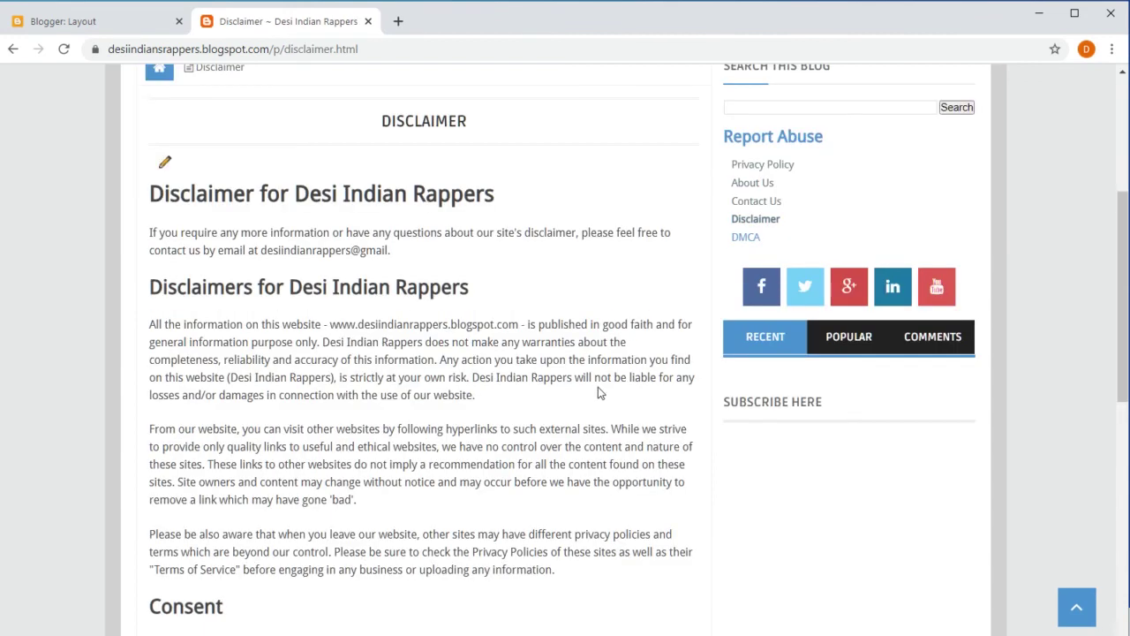
scroll(590, 371, down, 2)
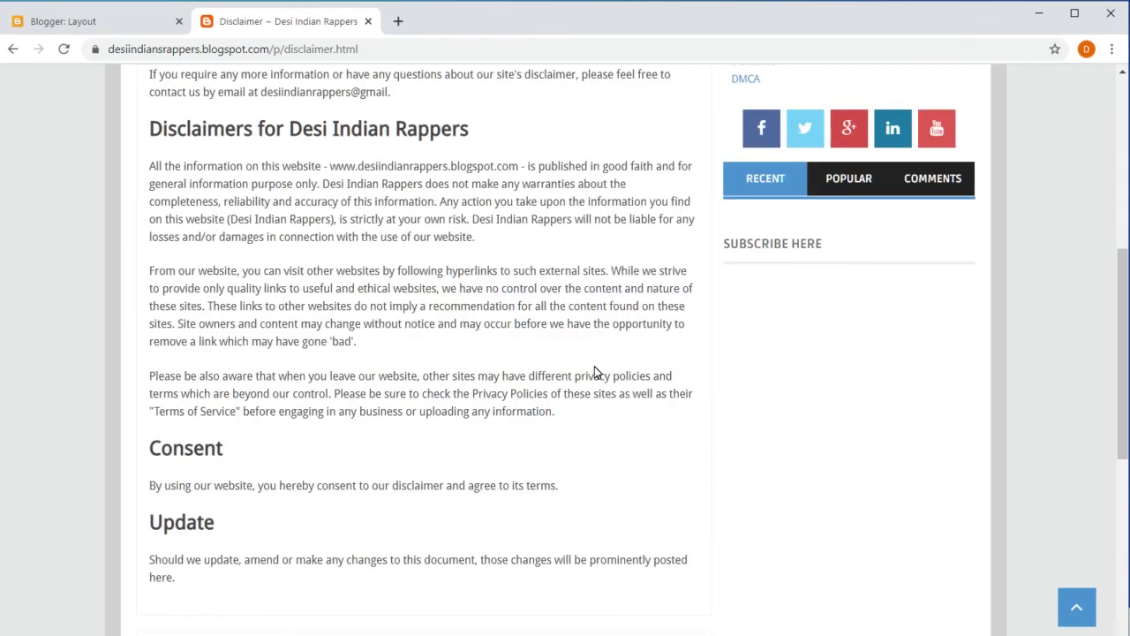
scroll(594, 371, up, 5)
View the live DMCA page through its sidebar link and examine it down to the footer.
click(739, 550)
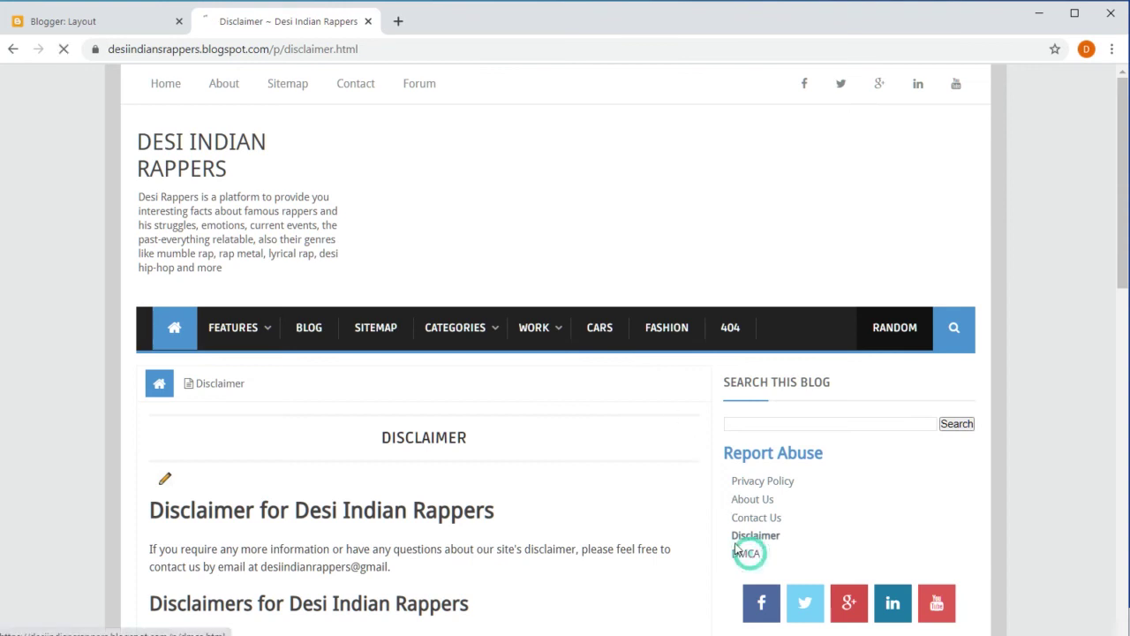
scroll(630, 440, down, 5)
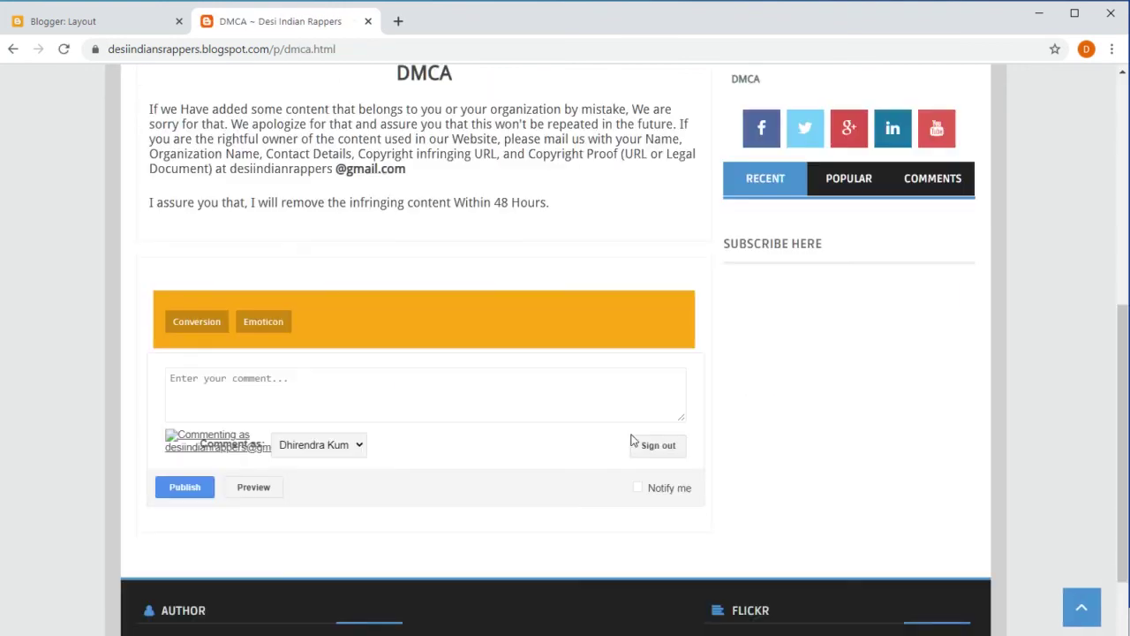
scroll(632, 439, down, 1)
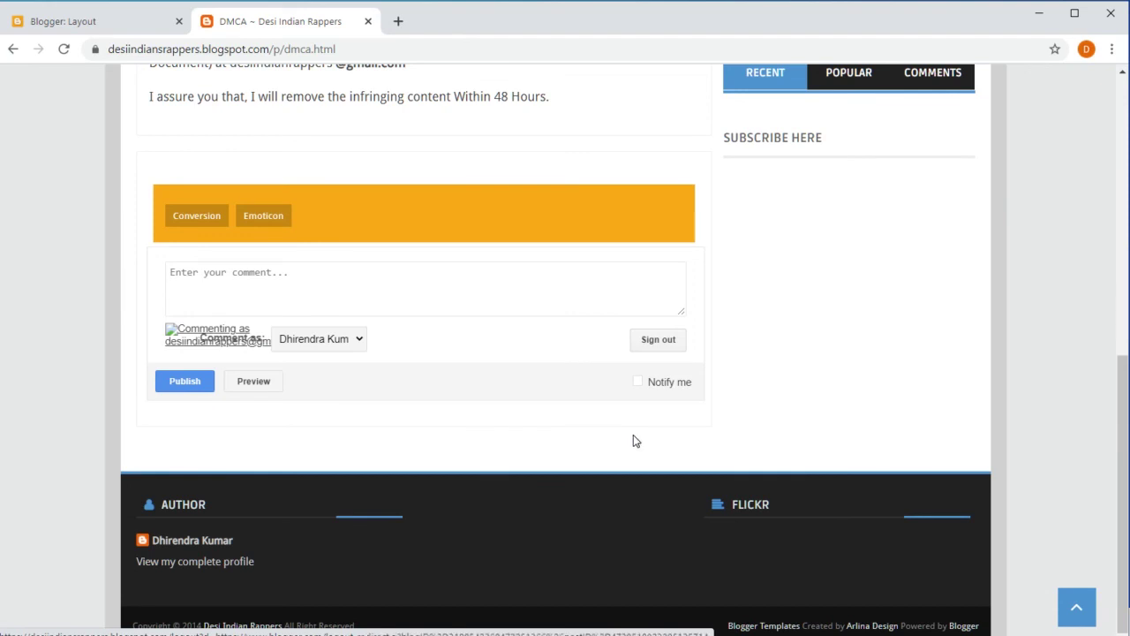
scroll(634, 439, up, 6)
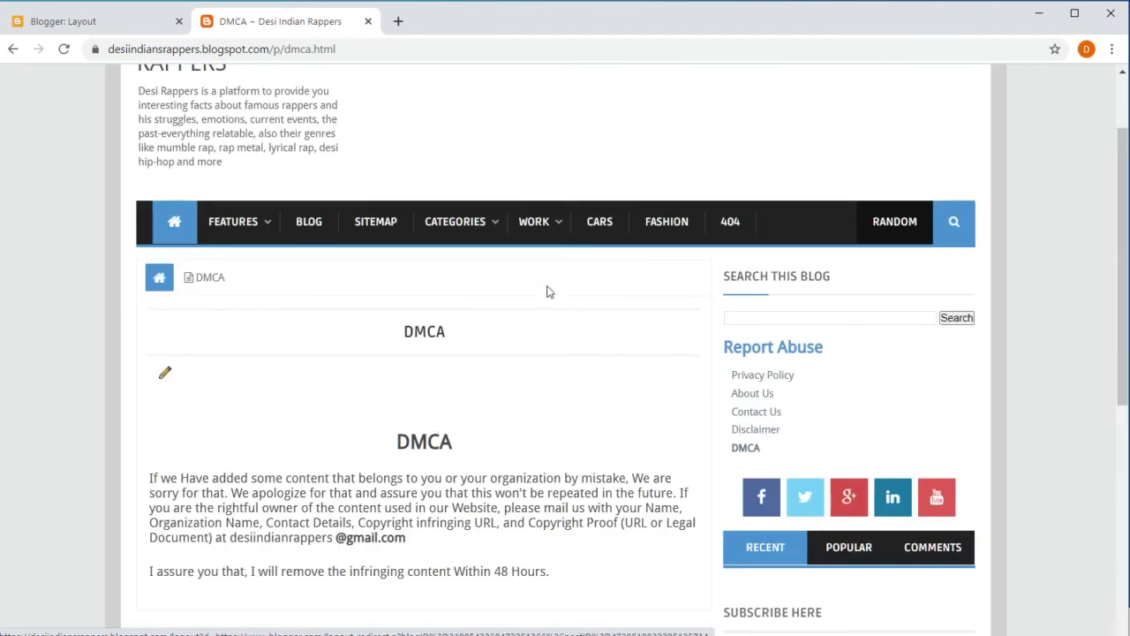
key(ctrl+shift+Tab)
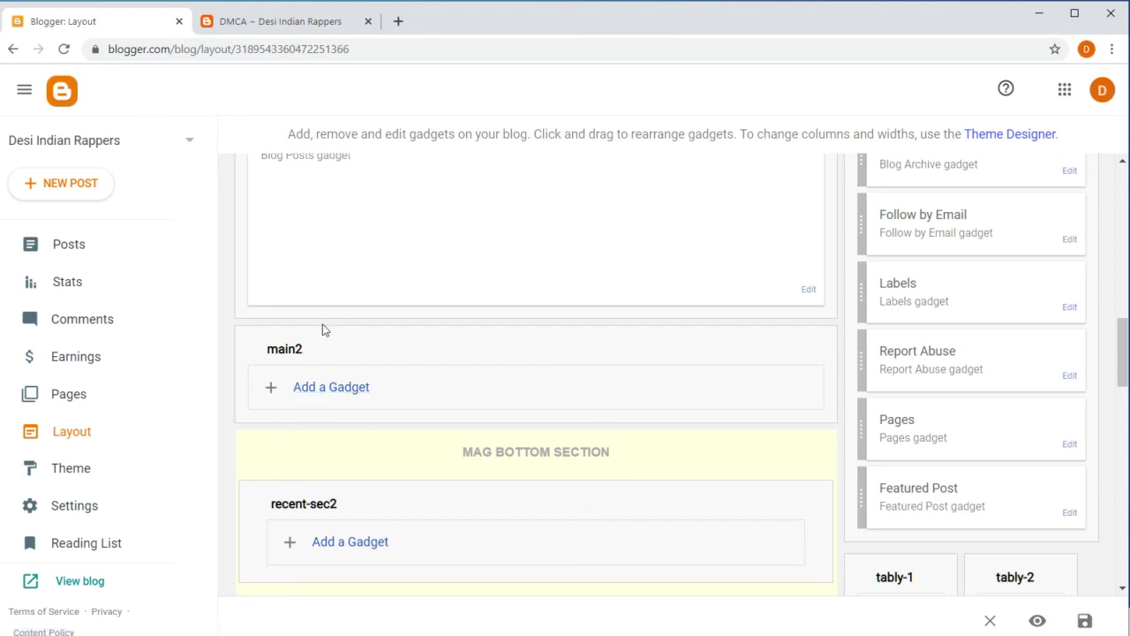
click(306, 21)
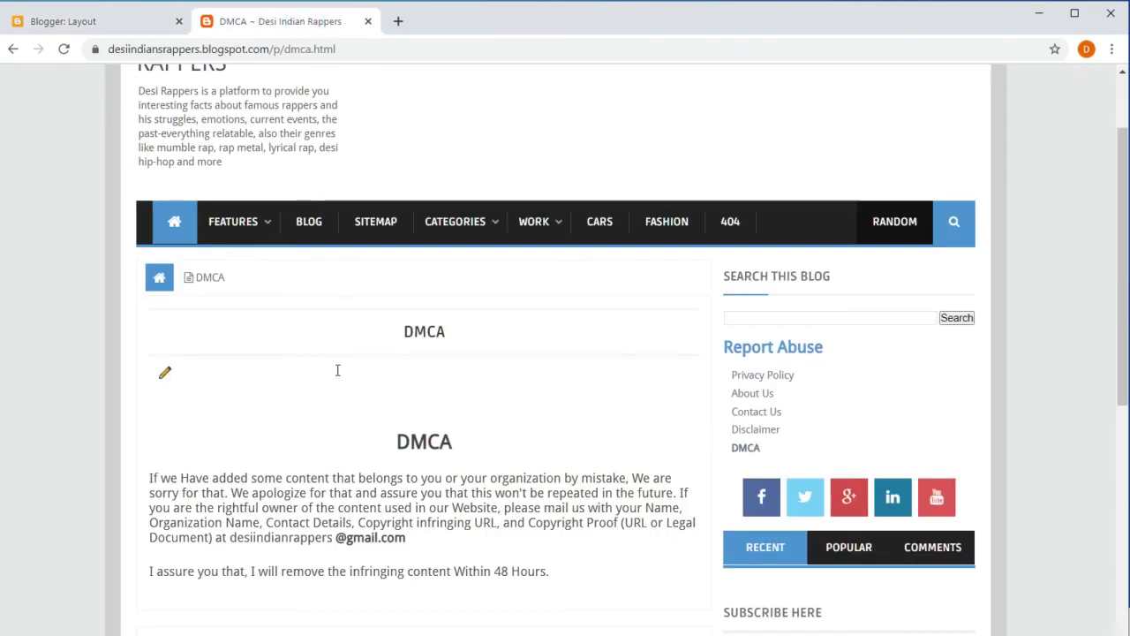
scroll(338, 375, down, 5)
scroll(338, 376, up, 5)
scroll(559, 411, up, 1)
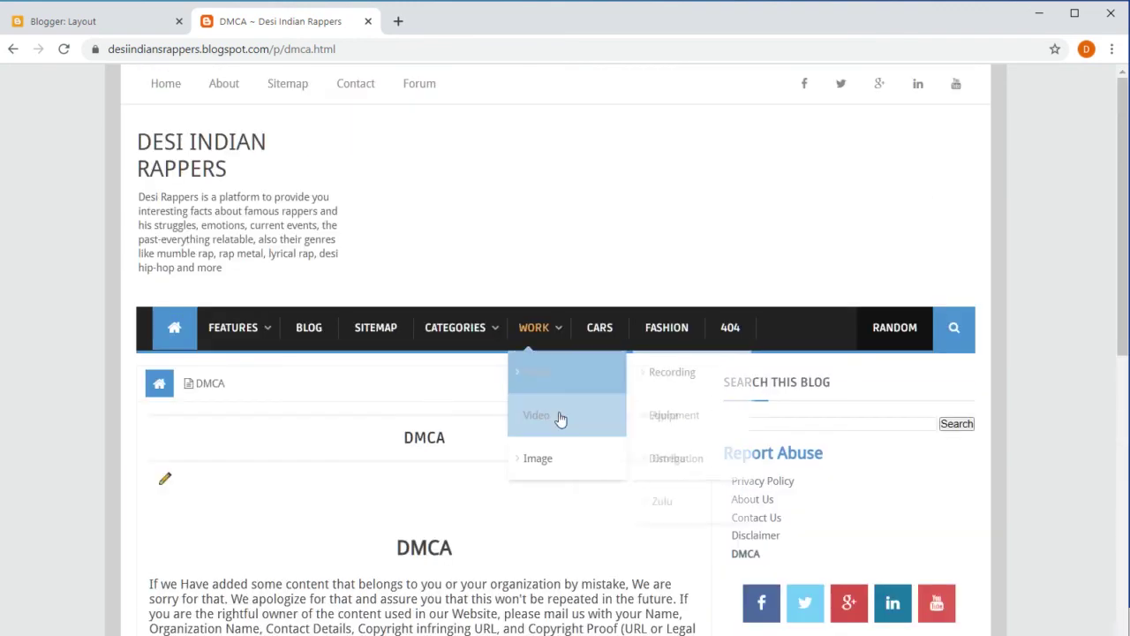
scroll(542, 412, down, 2)
scroll(431, 501, down, 2)
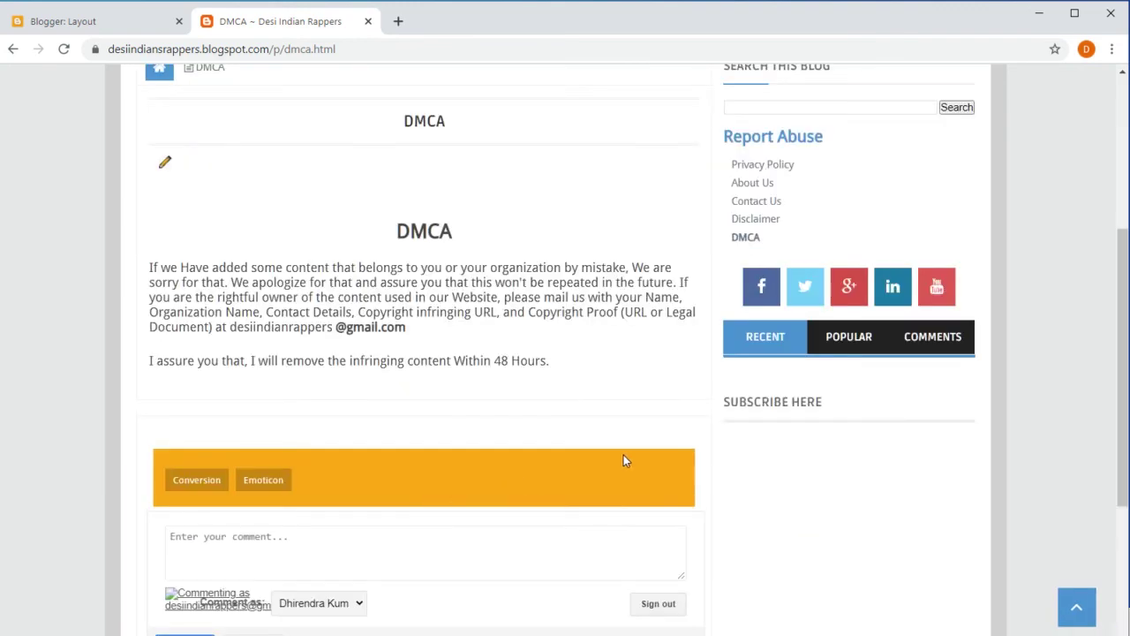
scroll(447, 502, down, 2)
scroll(486, 442, up, 5)
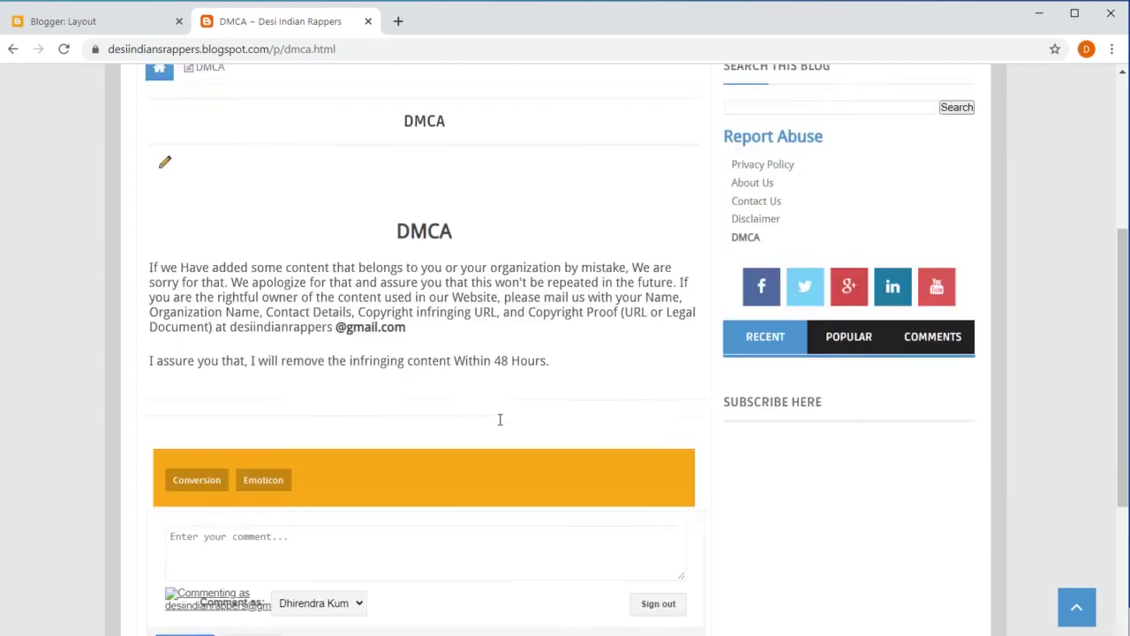